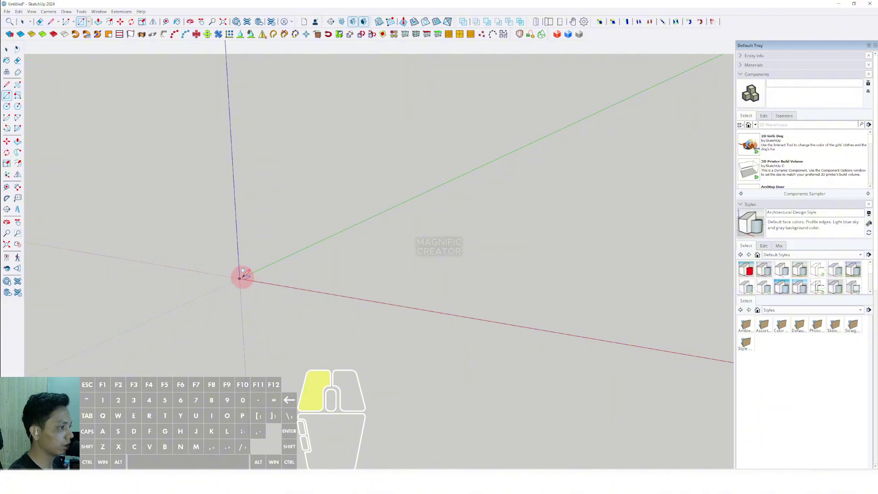
- Draw a large rectangle on the ground plane starting from the origin and make it a group
middle_drag(244, 275, 246, 293)
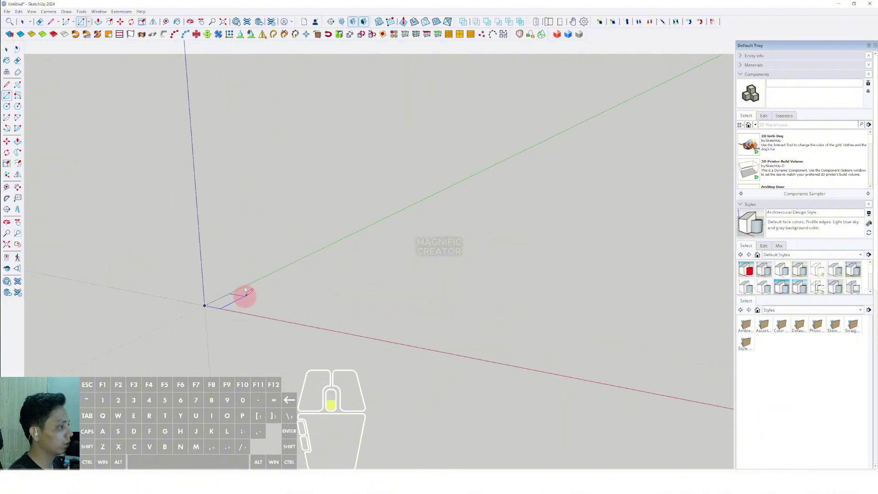
click(692, 242)
middle_drag(695, 243, 300, 274)
key(space)
right_click(304, 272)
click(320, 332)
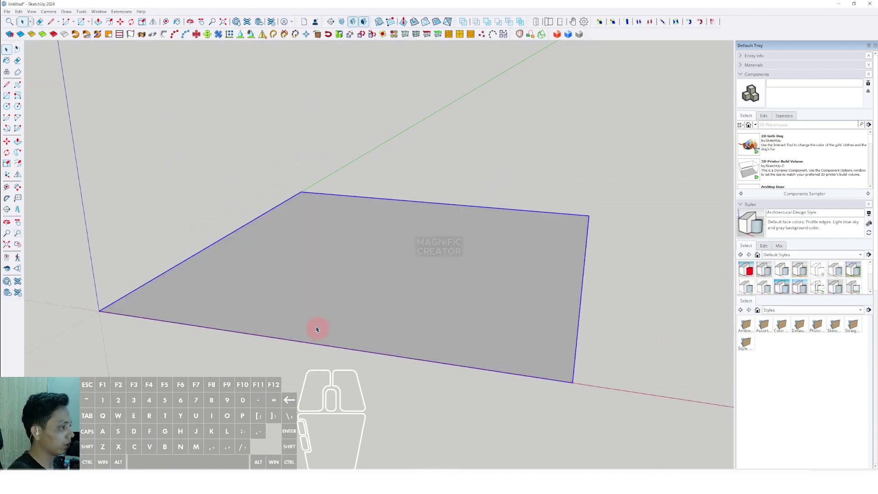
- Draw a smaller rectangle aligned with the axes inside the large ground rectangle using Rotated Rectangle
middle_drag(315, 329, 169, 204)
middle_drag(251, 310, 217, 222)
mouse_move(274, 270)
middle_down()
mouse_move(343, 290)
mouse_move(235, 265)
mouse_move(265, 269)
mouse_move(240, 261)
mouse_move(320, 311)
mouse_move(267, 274)
middle_up()
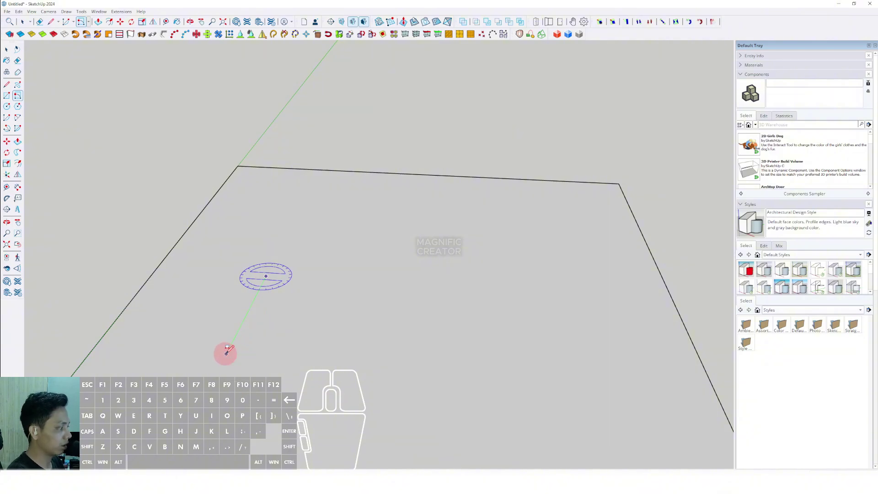
middle_drag(334, 352, 415, 370)
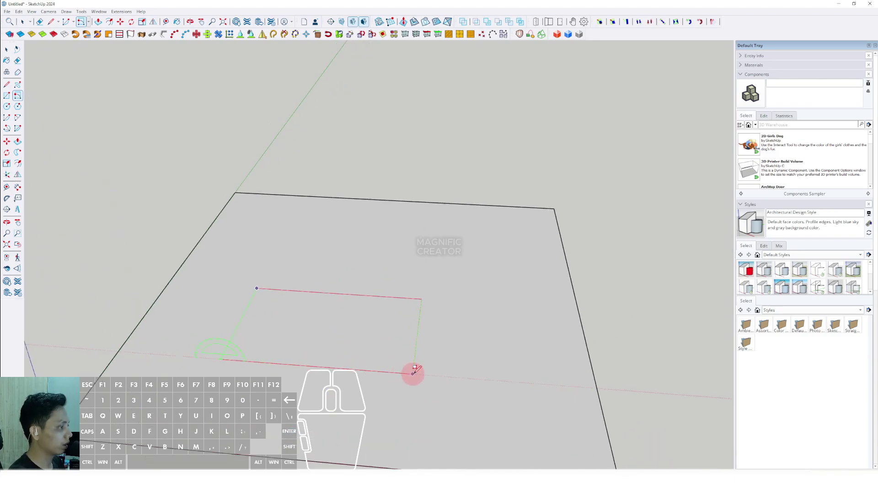
scroll(417, 371, up, 1)
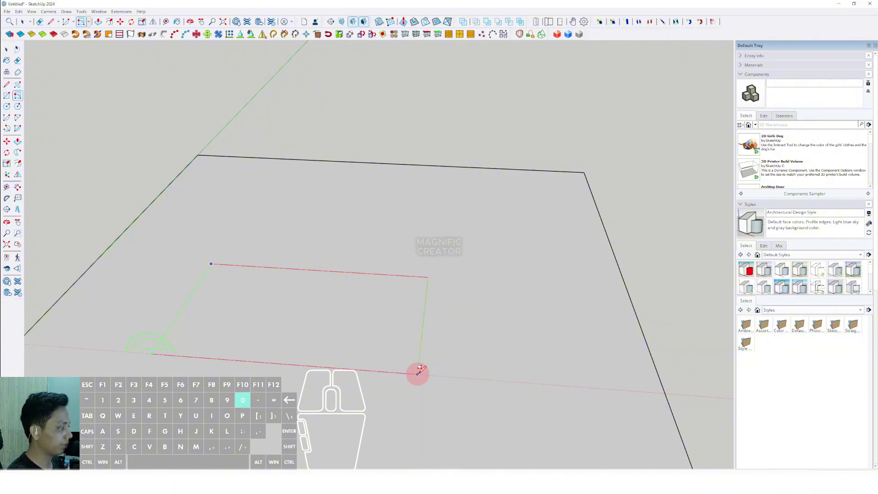
- Extrude the smaller rectangle upward into a thin floor slab
middle_drag(356, 344, 303, 304)
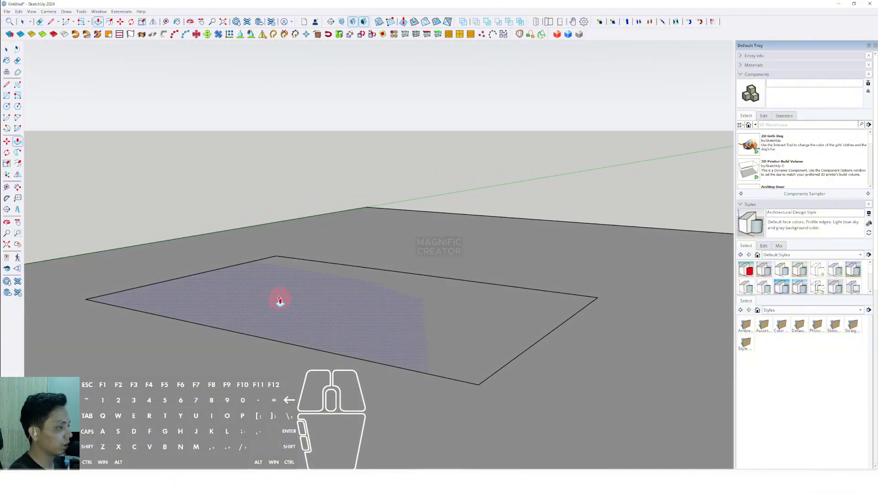
click(280, 298)
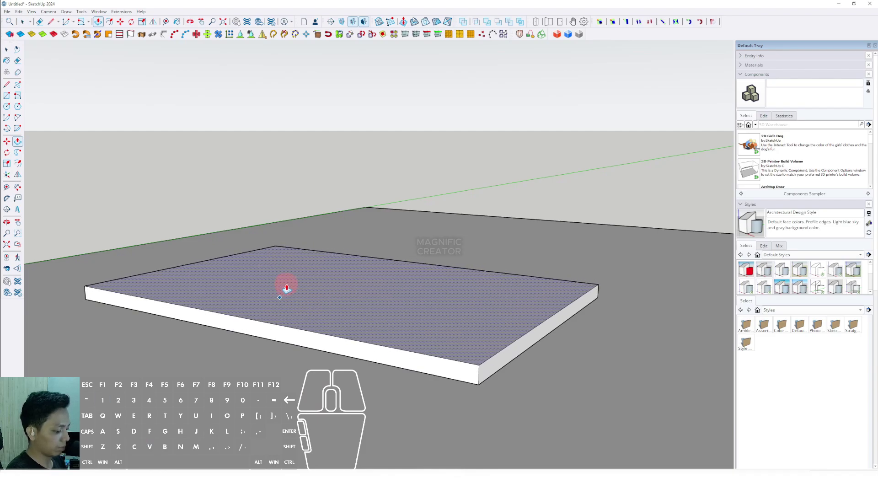
click(287, 289)
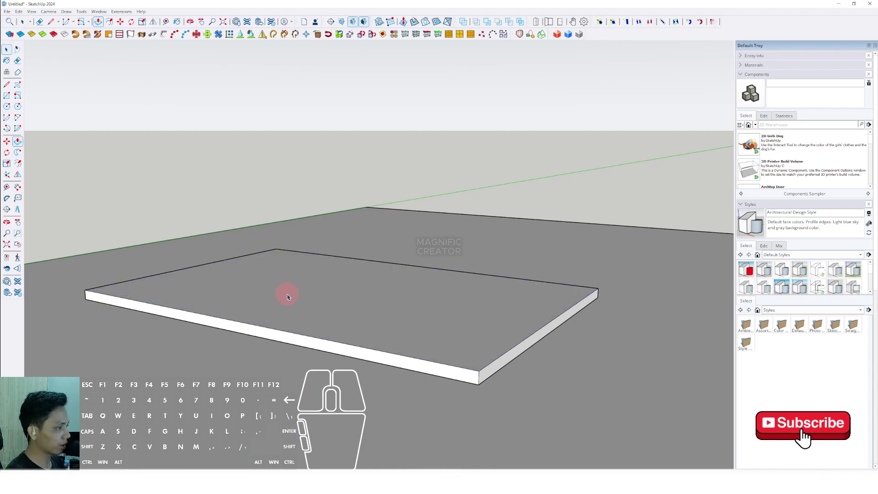
- Group the whole floor slab and convert the group into a component with the default settings
mouse_move(287, 296)
middle_down()
mouse_move(245, 297)
mouse_move(519, 294)
mouse_move(541, 337)
mouse_move(255, 314)
mouse_move(329, 334)
mouse_move(292, 287)
middle_up()
key(space)
triple_click(292, 287)
right_click(293, 287)
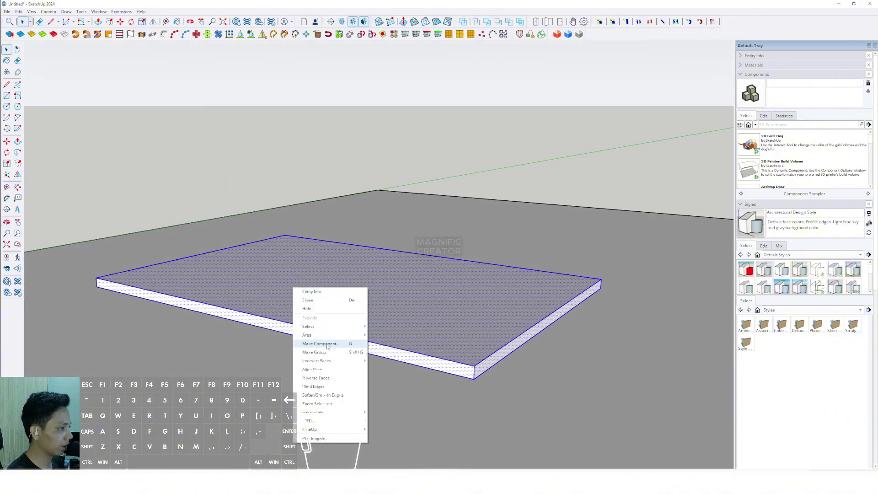
click(325, 351)
right_click(320, 301)
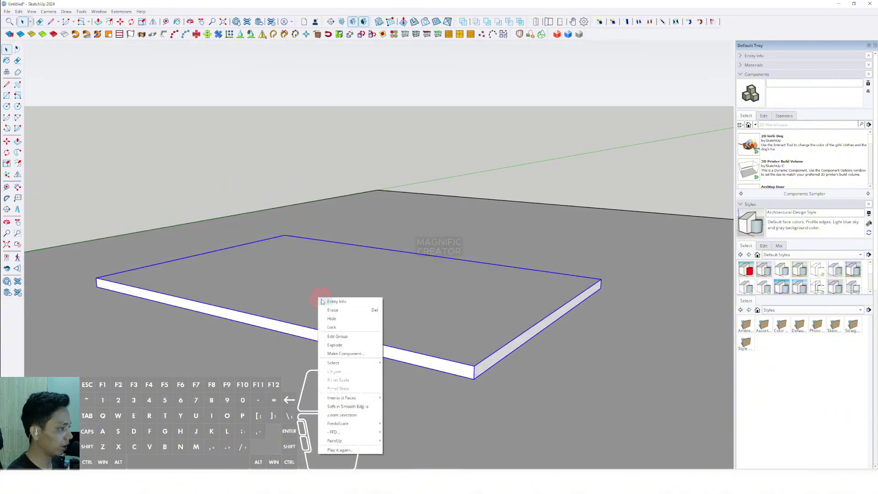
click(349, 354)
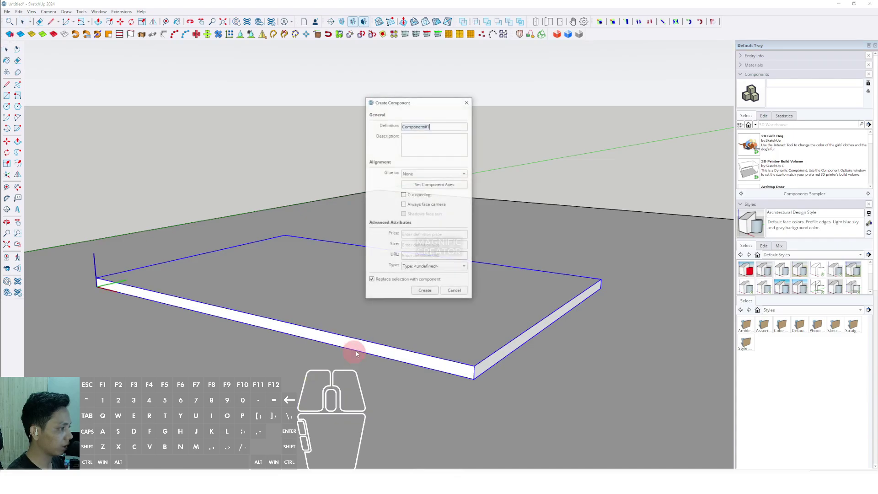
click(424, 291)
- Copy the slab component straight up so the copy rests directly on top of the original
scroll(274, 309, down, 2)
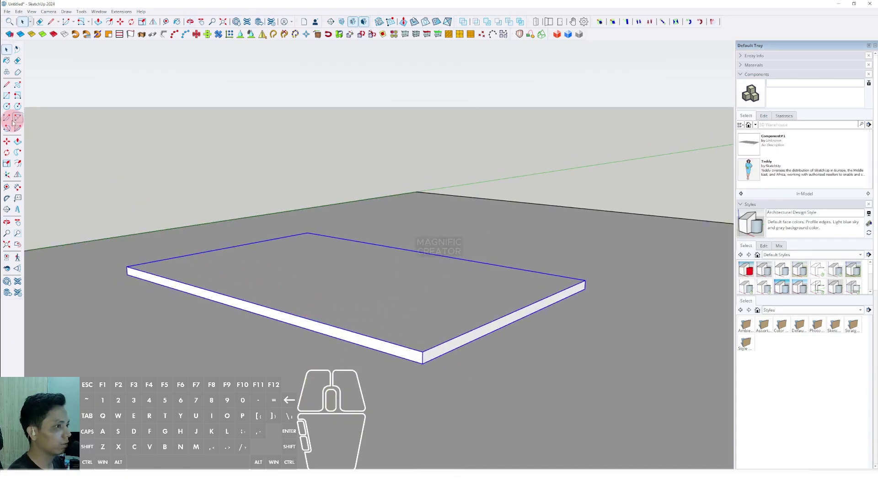
scroll(398, 328, up, 2)
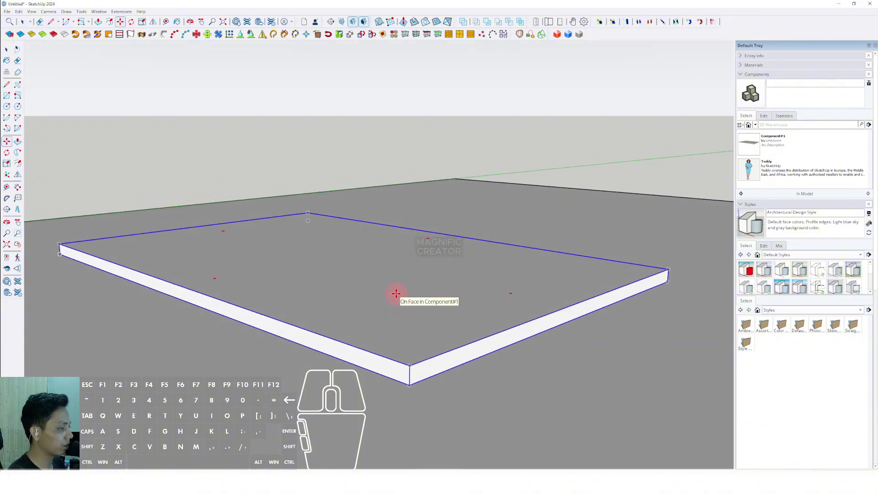
scroll(414, 376, up, 1)
click(413, 372)
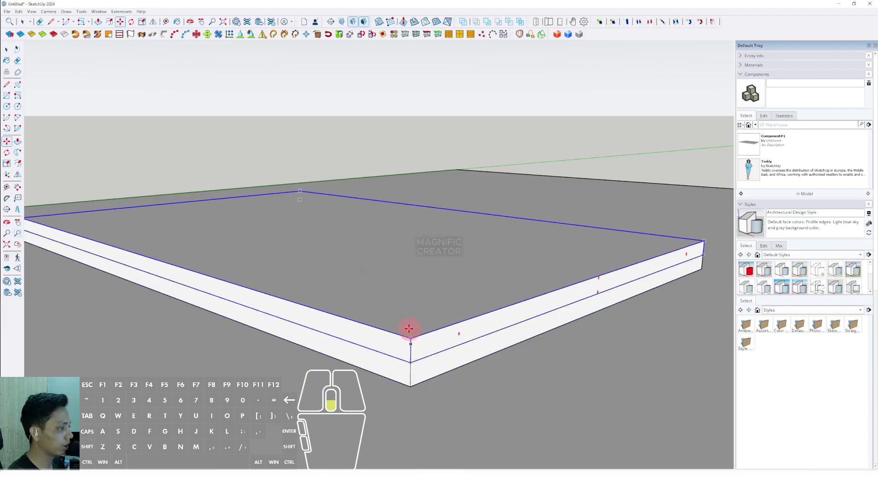
- Move the upper slab straight up along the vertical axis to leave a storey-high gap above the lower slab
scroll(409, 329, down, 2)
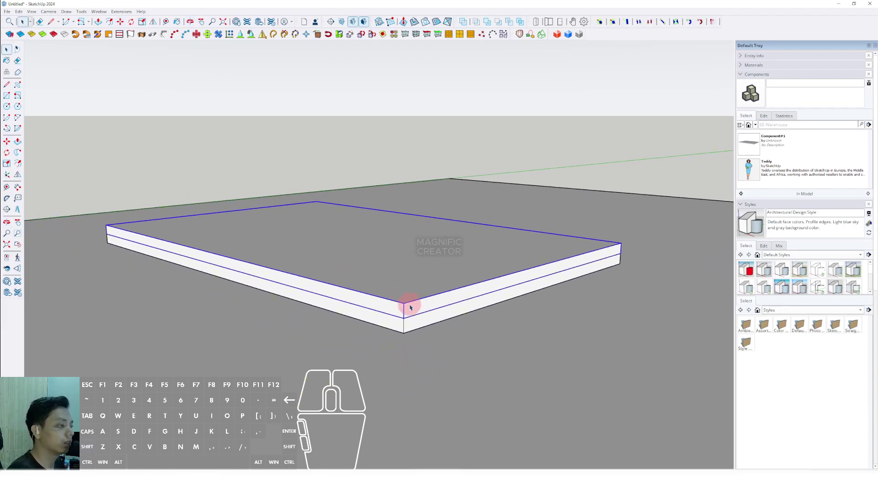
scroll(393, 317, up, 1)
shift+middle_drag(393, 317, 407, 315)
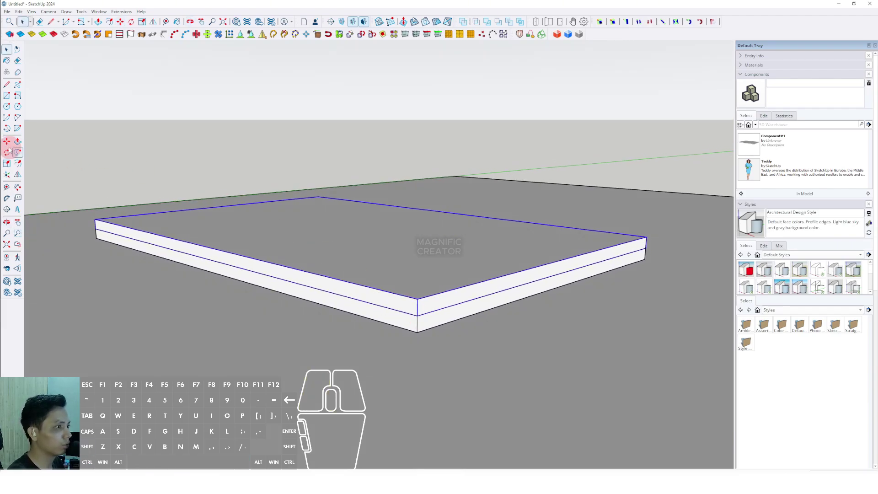
click(432, 304)
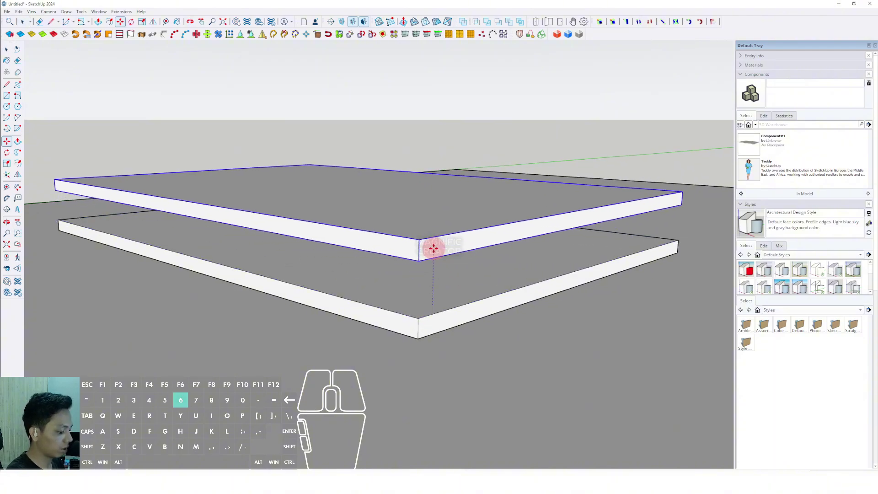
key(Return)
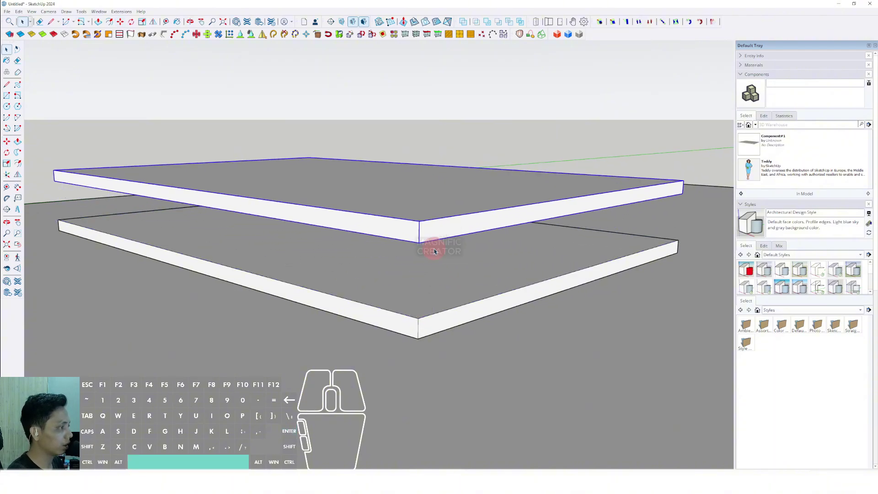
- Copy the raised slab upward three times at the same storey spacing to make a stack of five slabs
middle_drag(434, 251, 206, 229)
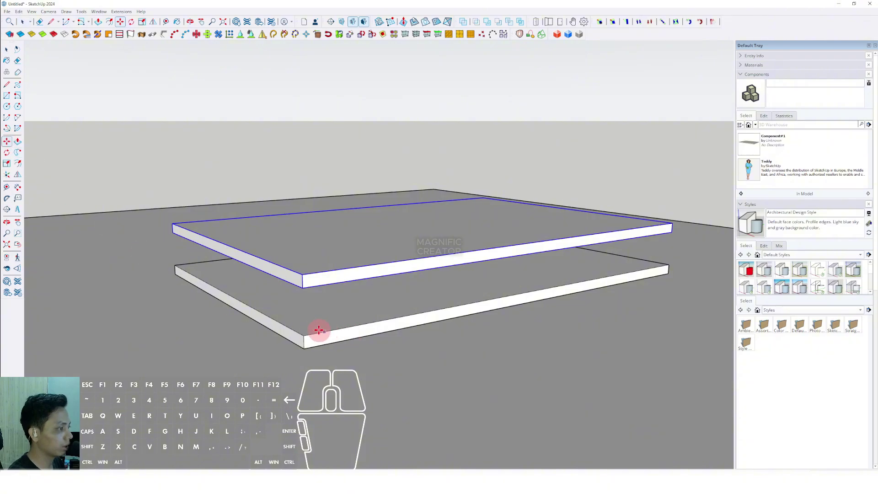
click(303, 335)
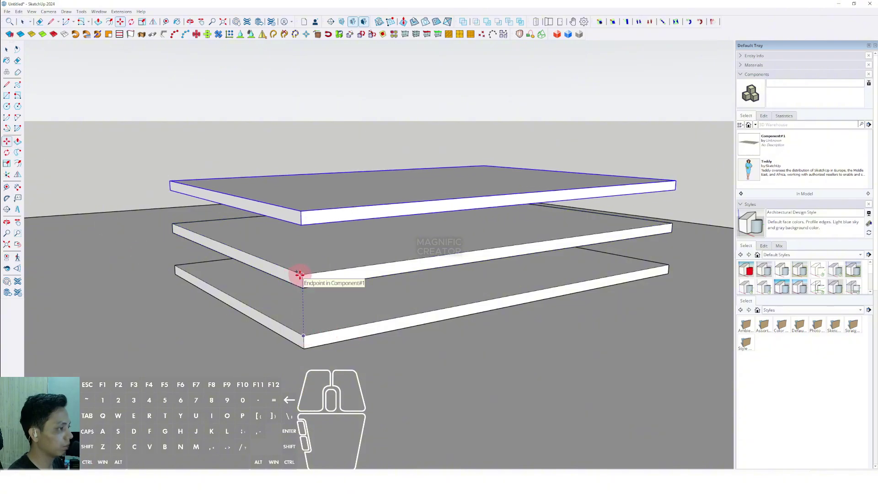
click(303, 270)
click(301, 213)
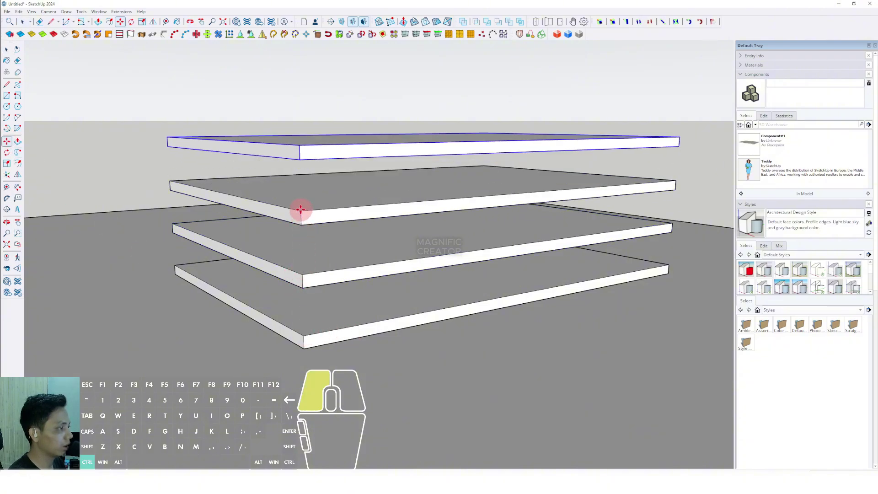
click(300, 144)
key(space)
- Draw a rectangle covering the entire top face of the uppermost slab
middle_drag(300, 143, 394, 310)
middle_drag(430, 264, 354, 269)
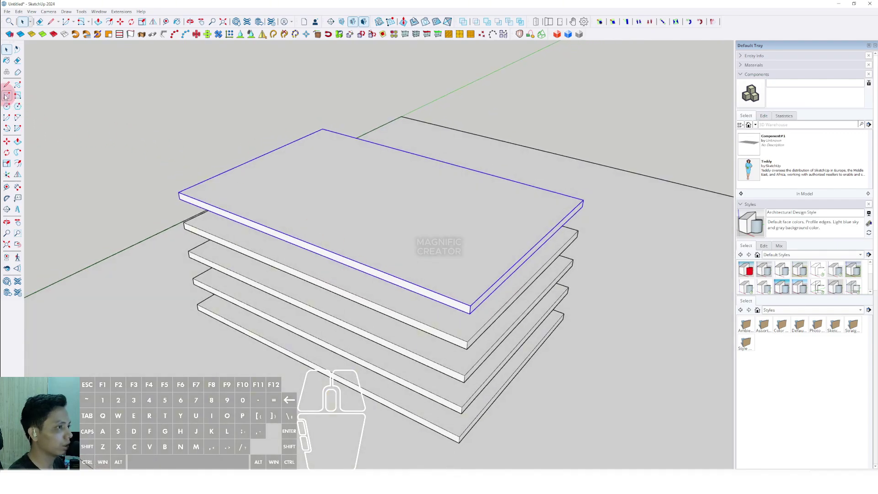
middle_drag(511, 217, 584, 172)
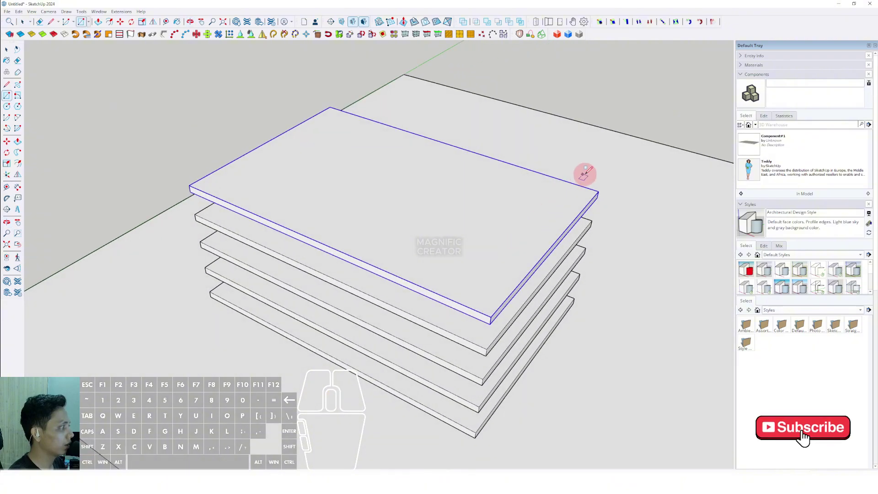
scroll(270, 160, up, 4)
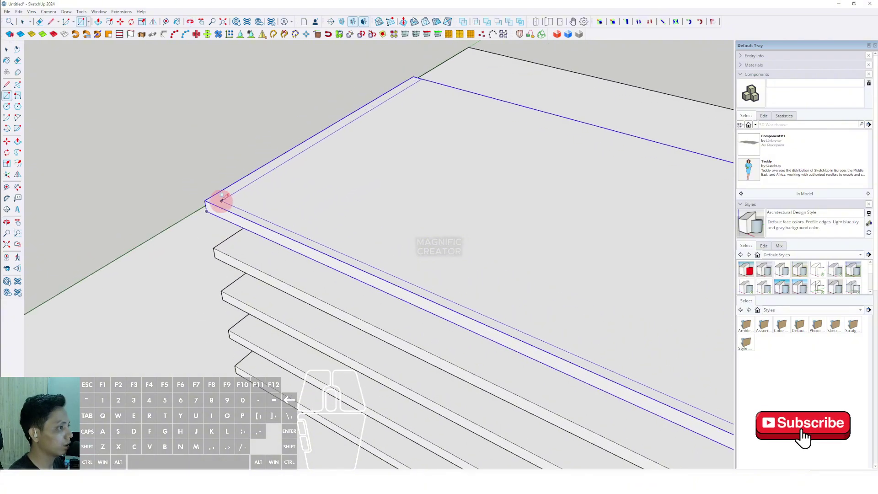
scroll(206, 201, down, 6)
middle_drag(263, 202, 416, 173)
click(437, 194)
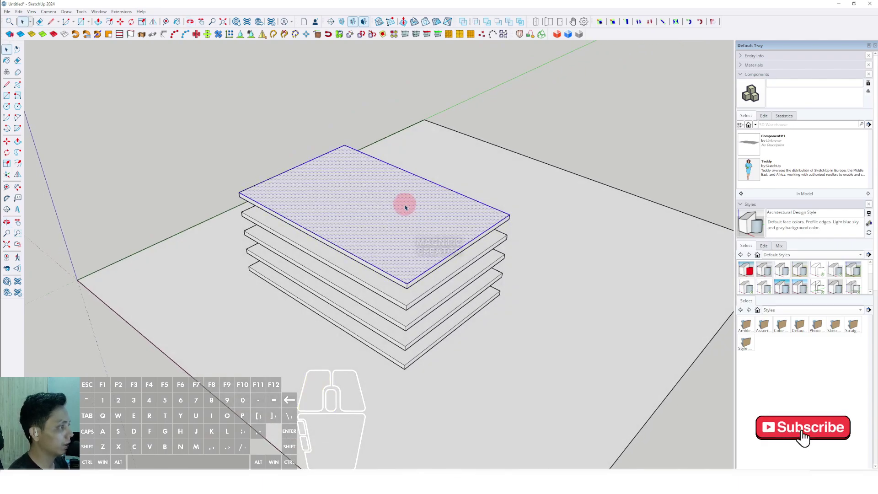
- Offset the edges of the rectangle on the top slab slightly inward to form a narrow border
scroll(405, 204, up, 3)
scroll(447, 198, up, 1)
double_click(453, 191)
middle_drag(436, 192, 120, 149)
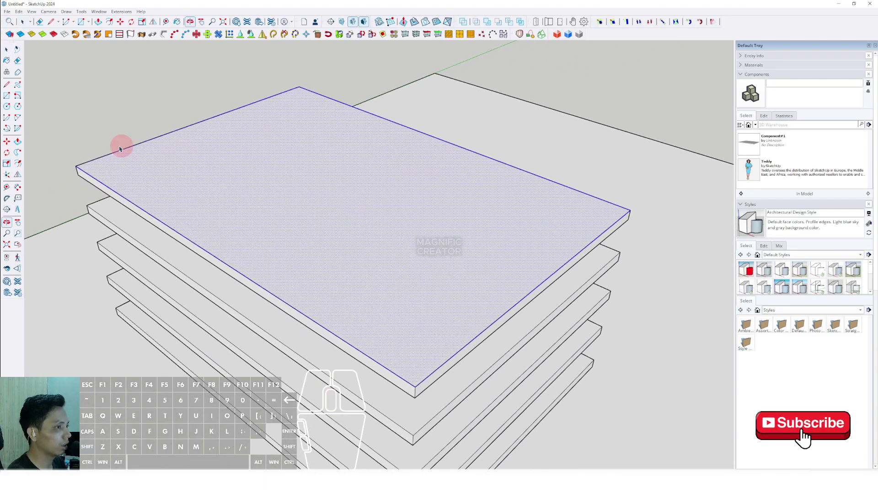
click(17, 163)
scroll(442, 153, up, 2)
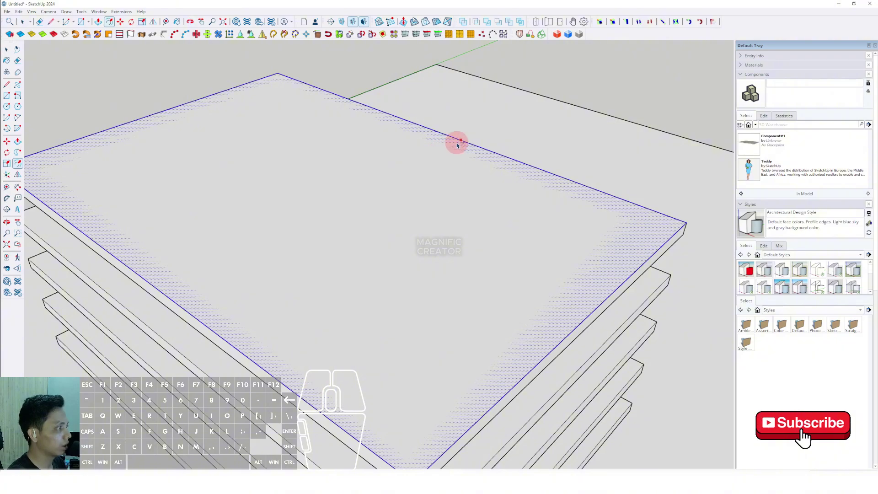
drag(457, 145, 453, 152)
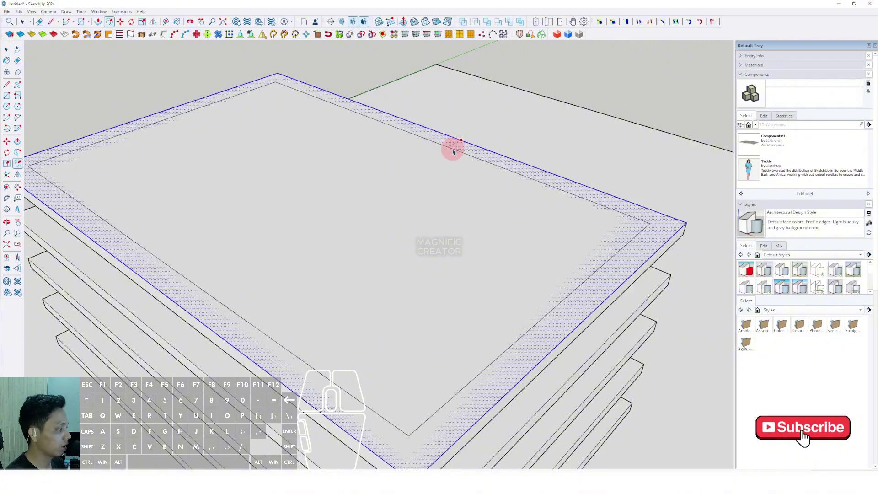
- Delete the border face and outer edges of the offset rectangle, keeping only the inner rectangle on the top slab
scroll(362, 196, down, 3)
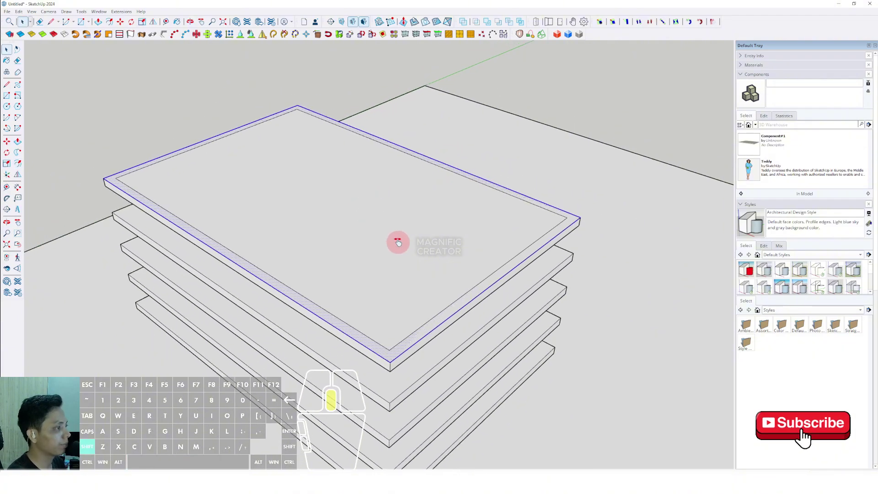
mouse_move(398, 241)
middle_down()
mouse_move(517, 233)
mouse_move(490, 251)
mouse_move(542, 206)
mouse_move(531, 190)
mouse_move(517, 206)
mouse_move(516, 228)
mouse_move(525, 220)
mouse_move(481, 221)
mouse_move(482, 235)
mouse_move(499, 229)
middle_up()
scroll(517, 233, up, 5)
key(space)
scroll(490, 251, up, 2)
scroll(493, 253, down, 3)
scroll(522, 225, up, 2)
right_click(500, 229)
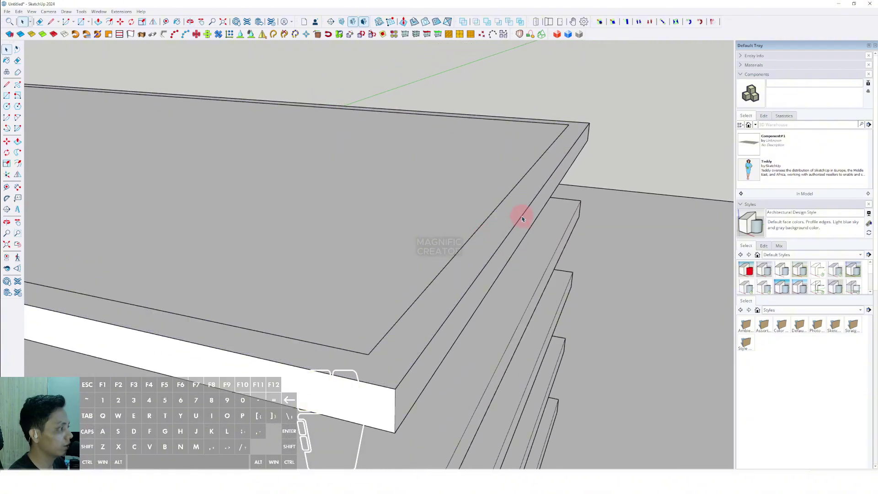
scroll(526, 213, down, 5)
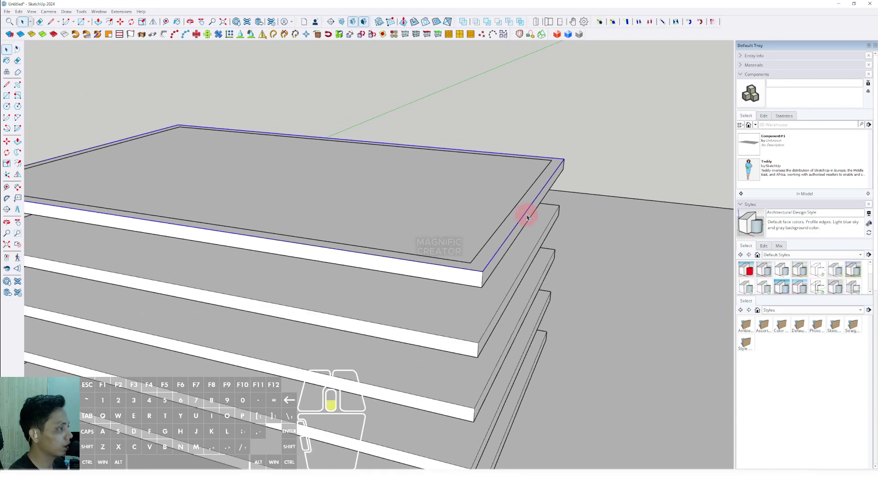
middle_drag(525, 212, 518, 179)
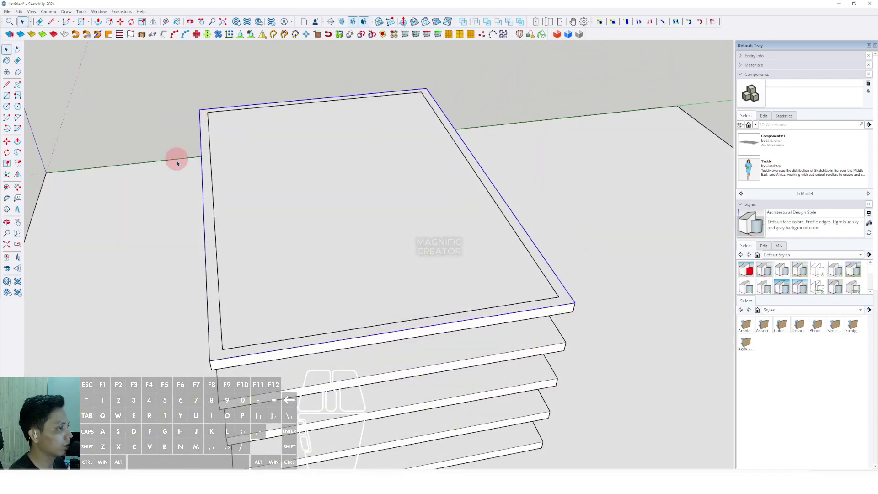
mouse_move(177, 163)
middle_down()
mouse_move(435, 286)
mouse_move(494, 282)
mouse_move(443, 286)
mouse_move(363, 274)
middle_up()
scroll(500, 292, up, 3)
click(517, 302)
scroll(508, 295, down, 2)
- Extrude the inner rectangle down through the slab stack to the lowest slab and select the resulting volume
click(297, 213)
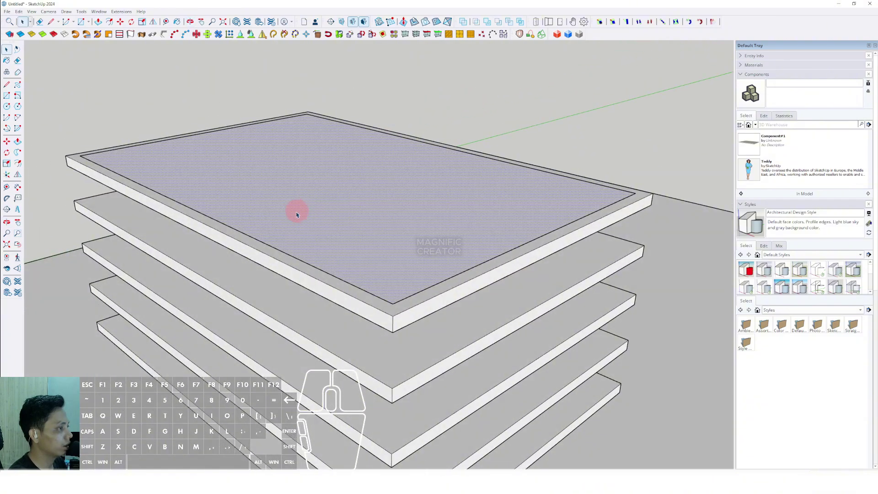
click(110, 139)
middle_drag(108, 140, 117, 137)
middle_drag(281, 171, 344, 300)
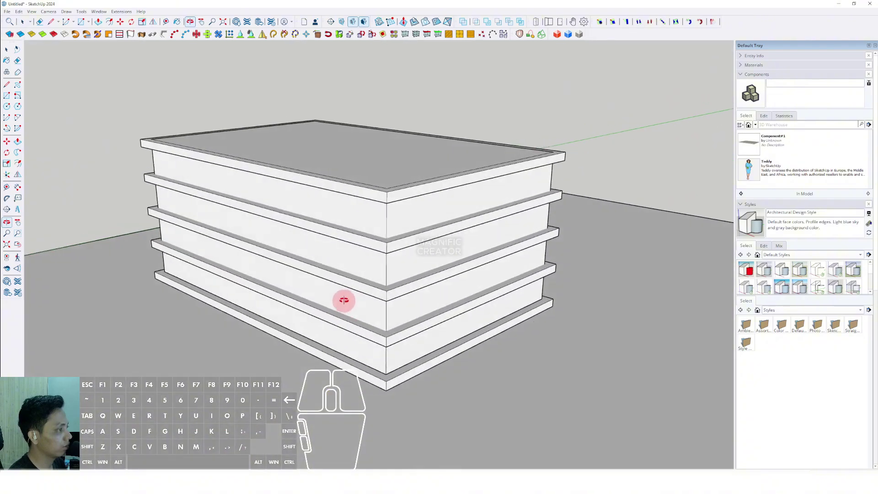
mouse_move(401, 214)
middle_down()
mouse_move(315, 239)
mouse_move(365, 255)
mouse_move(420, 185)
mouse_move(405, 176)
mouse_move(427, 151)
mouse_move(457, 170)
mouse_move(367, 221)
mouse_move(373, 230)
middle_up()
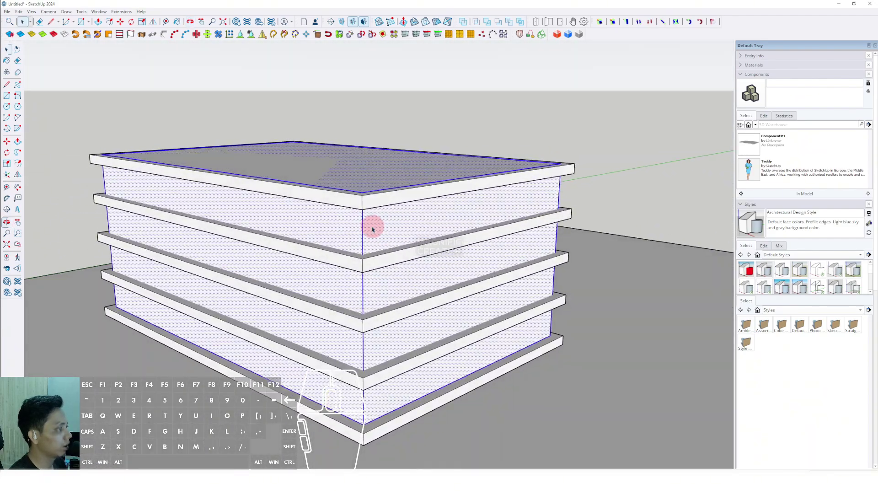
- Open the inset wall volume group and erase its bottom and top faces, keeping only the side walls
click(411, 286)
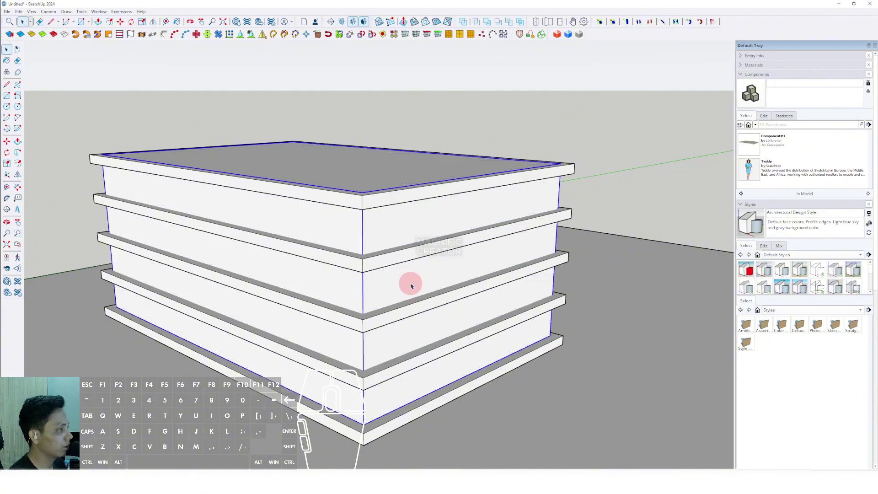
click(429, 224)
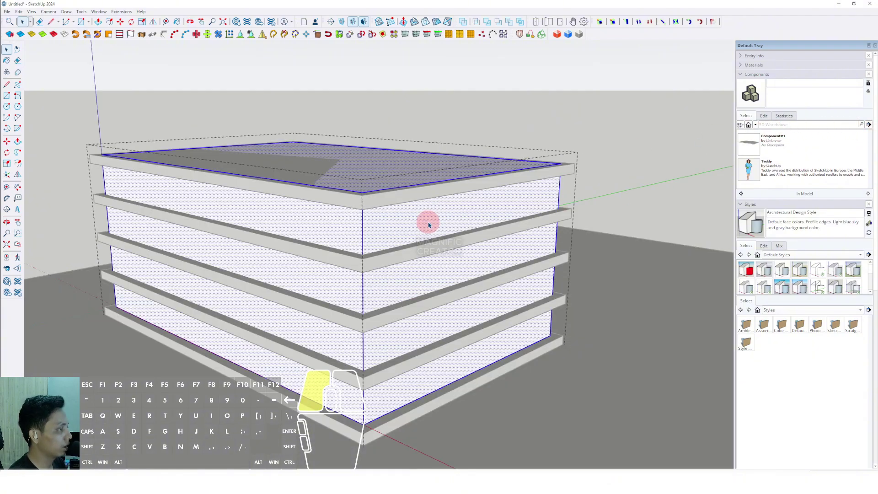
double_click(429, 223)
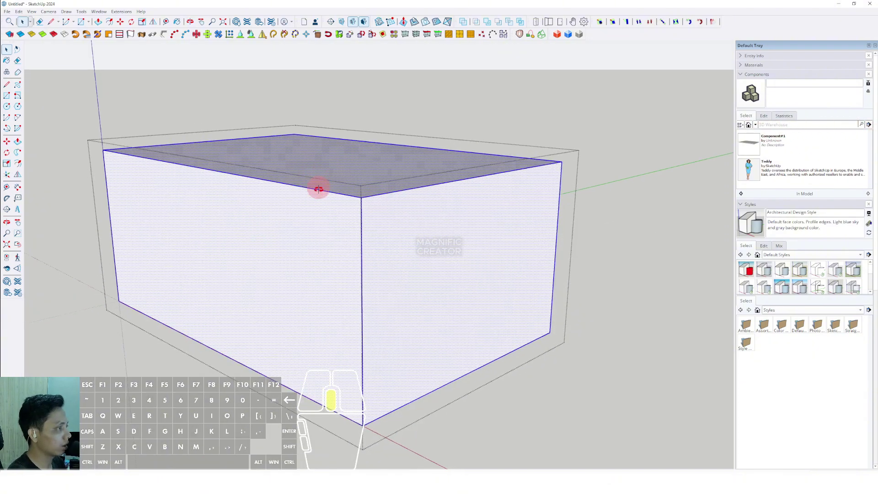
middle_drag(316, 188, 364, 339)
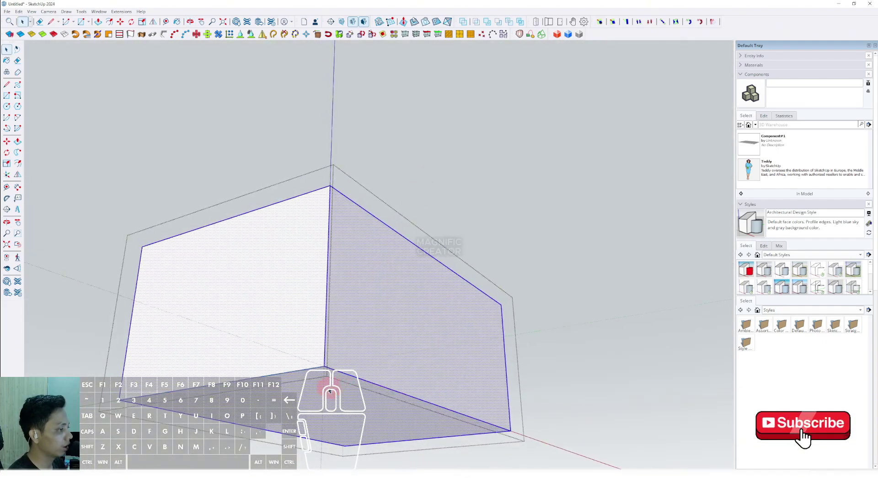
middle_drag(330, 392, 356, 273)
right_click(358, 323)
click(381, 321)
right_click(371, 211)
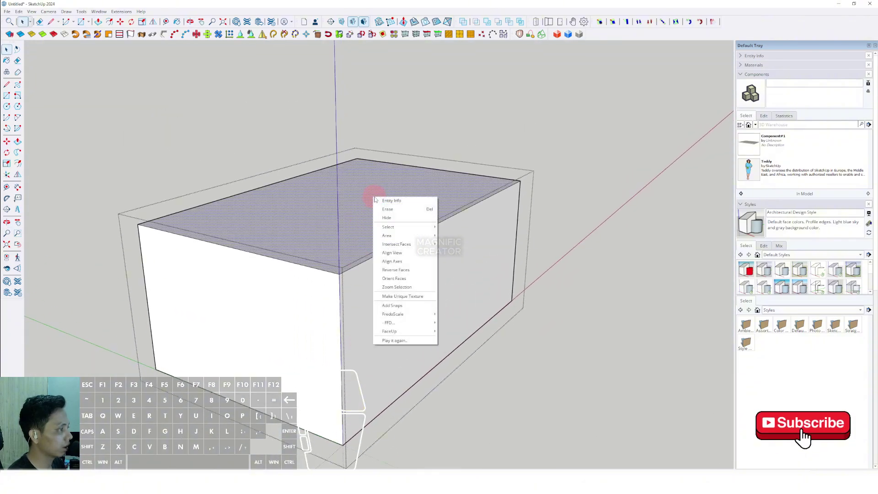
click(386, 208)
mouse_move(386, 208)
middle_down()
mouse_move(303, 294)
mouse_move(511, 301)
mouse_move(382, 386)
mouse_move(379, 334)
middle_up()
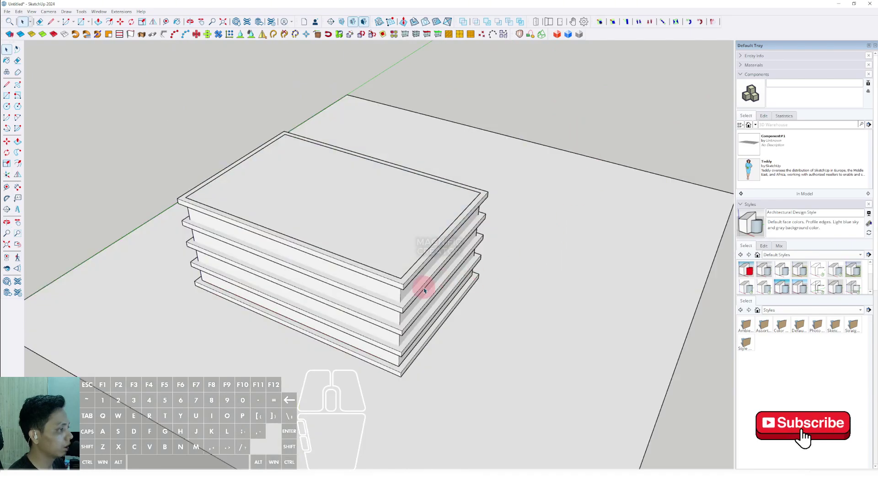
- Paint the inset wall volume with Translucent Glass Blue from the Glass and Mirrors material collection
middle_drag(425, 290, 408, 325)
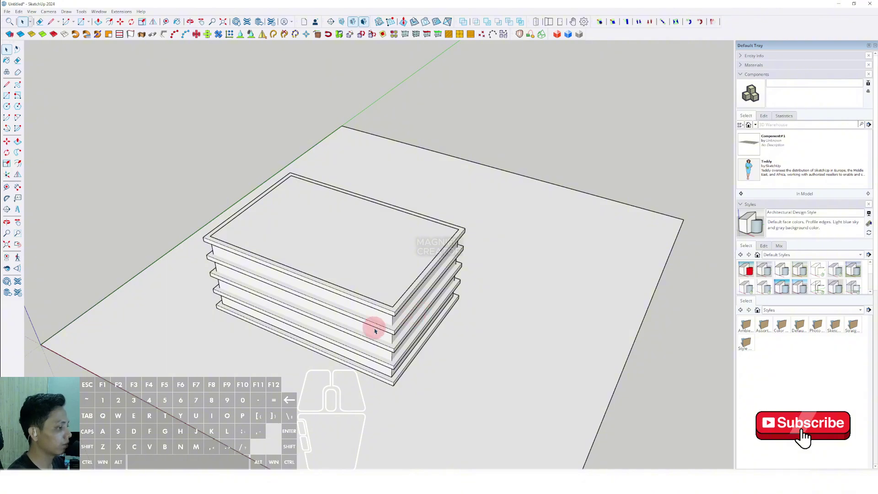
middle_drag(389, 332, 380, 320)
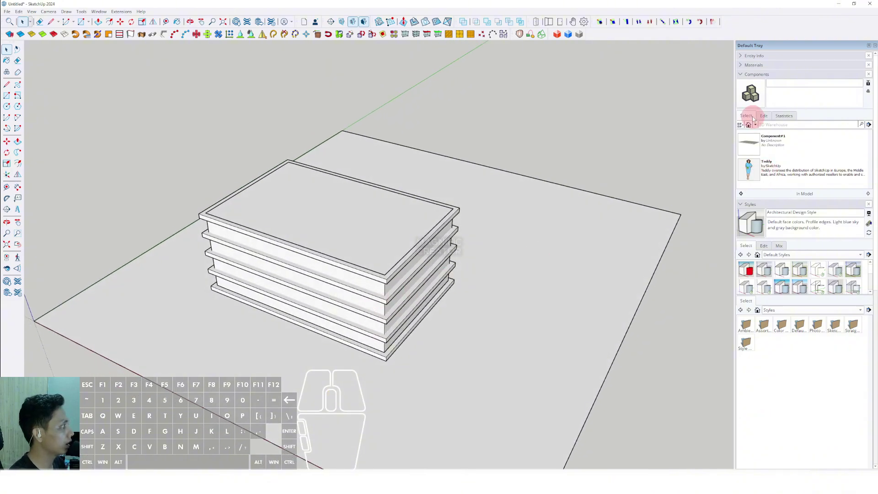
click(742, 74)
click(742, 66)
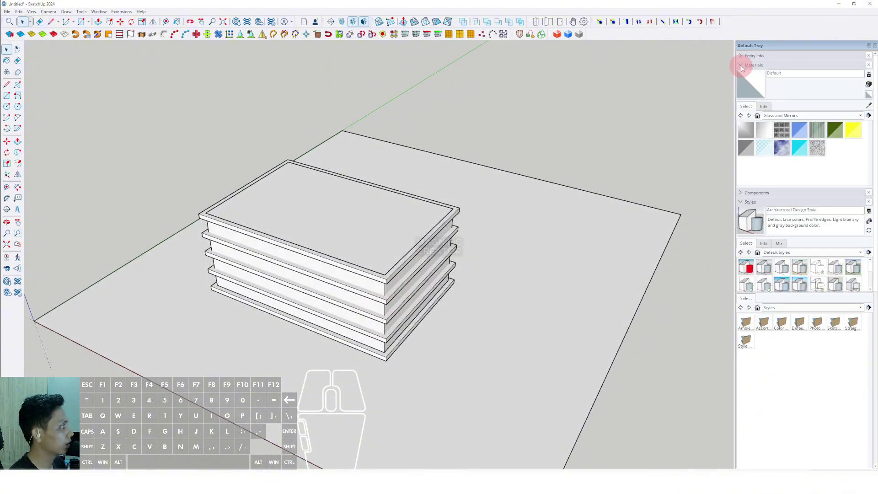
click(862, 116)
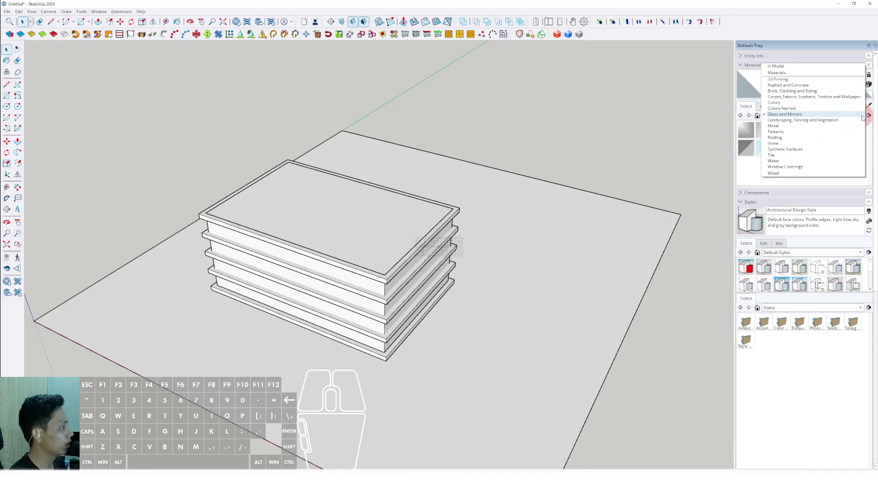
click(773, 118)
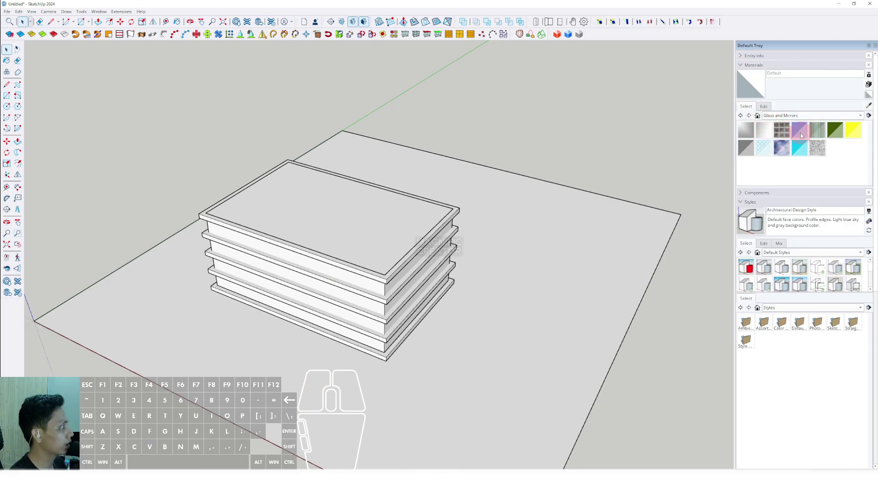
click(799, 131)
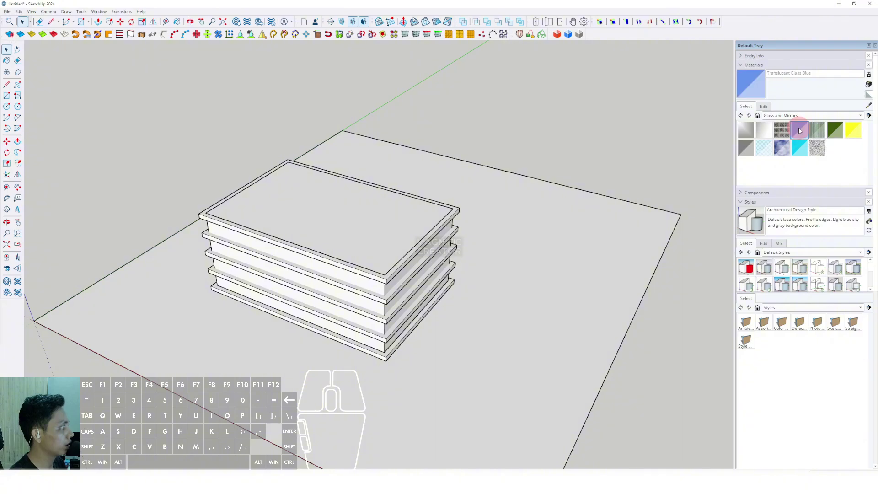
scroll(405, 251, up, 6)
mouse_move(425, 304)
middle_down()
mouse_move(337, 167)
mouse_move(302, 170)
mouse_move(471, 177)
mouse_move(325, 176)
mouse_move(390, 169)
mouse_move(298, 156)
mouse_move(298, 186)
mouse_move(459, 207)
mouse_move(476, 230)
middle_up()
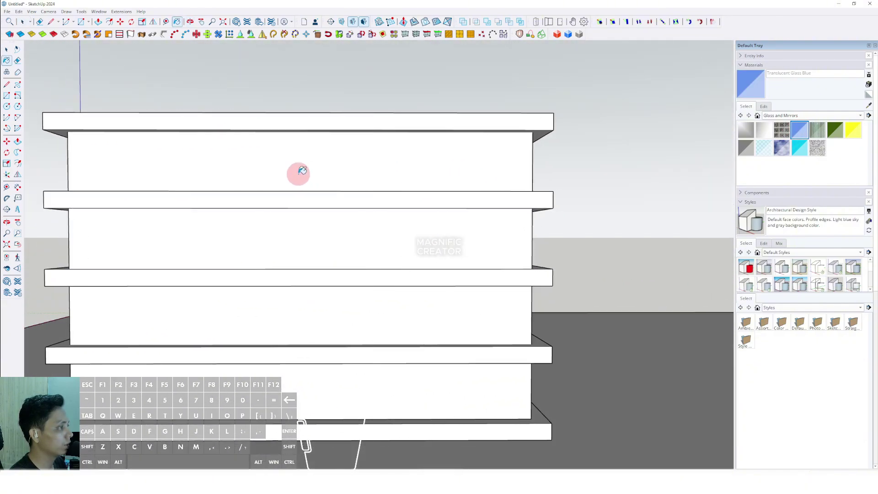
click(310, 151)
scroll(303, 147, down, 3)
key(space)
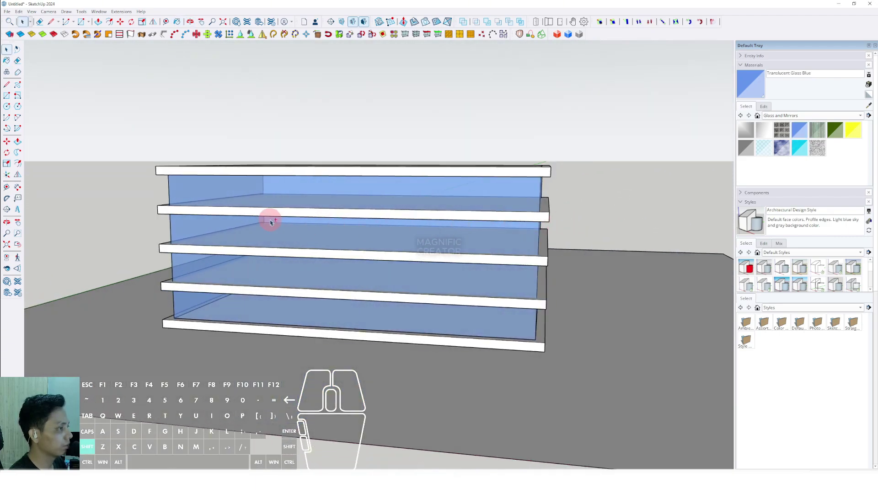
middle_drag(270, 222, 200, 303)
middle_drag(406, 298, 367, 289)
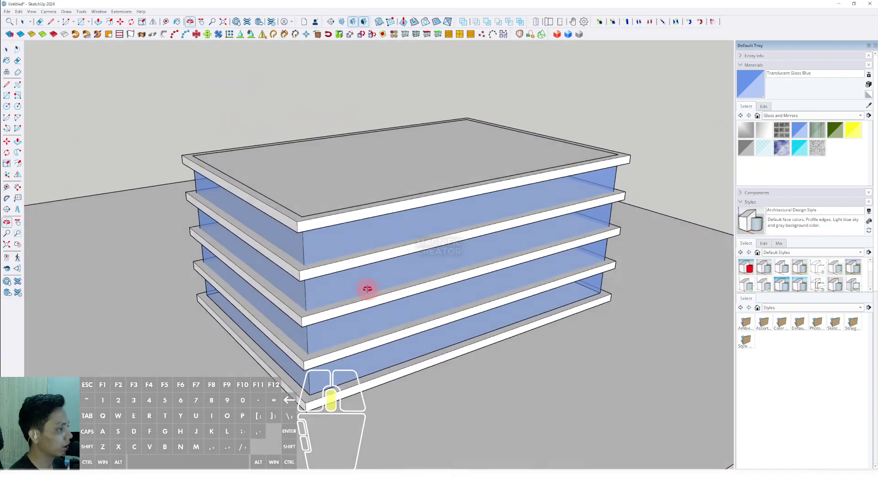
middle_drag(437, 297, 286, 257)
middle_drag(346, 305, 208, 253)
key(space)
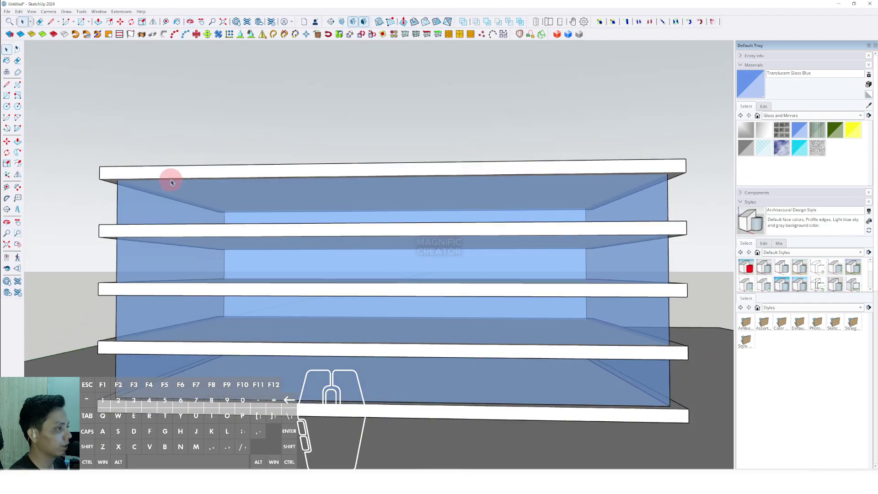
- Draw a rectangle at the facade's end, from the top slab's upper corner down to the upper edge of the slab below
scroll(174, 177, up, 3)
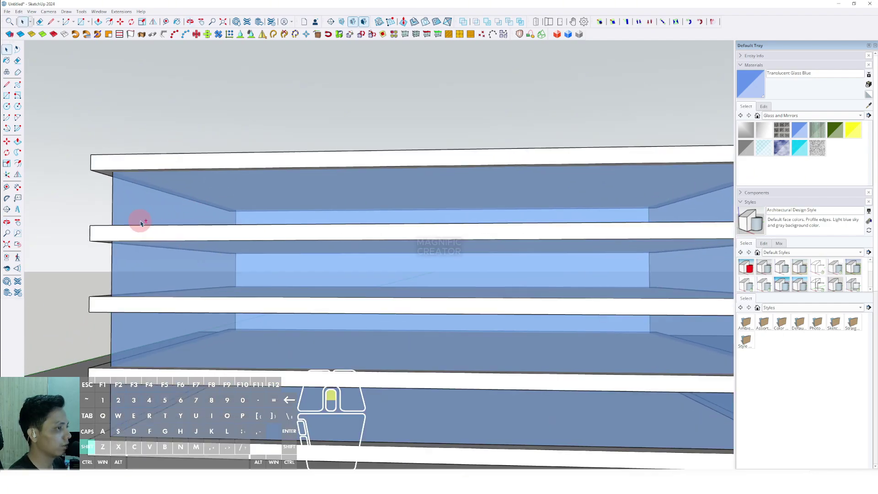
shift+middle_drag(142, 219, 220, 237)
click(6, 95)
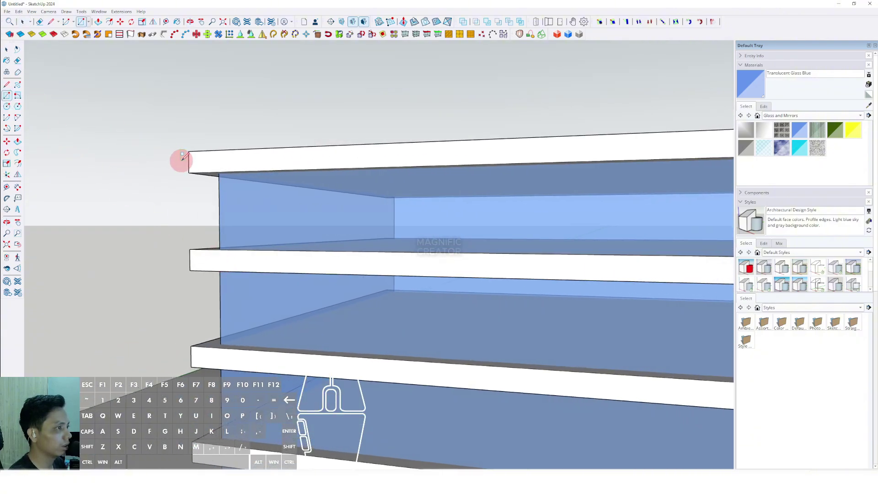
scroll(190, 151, down, 2)
click(189, 151)
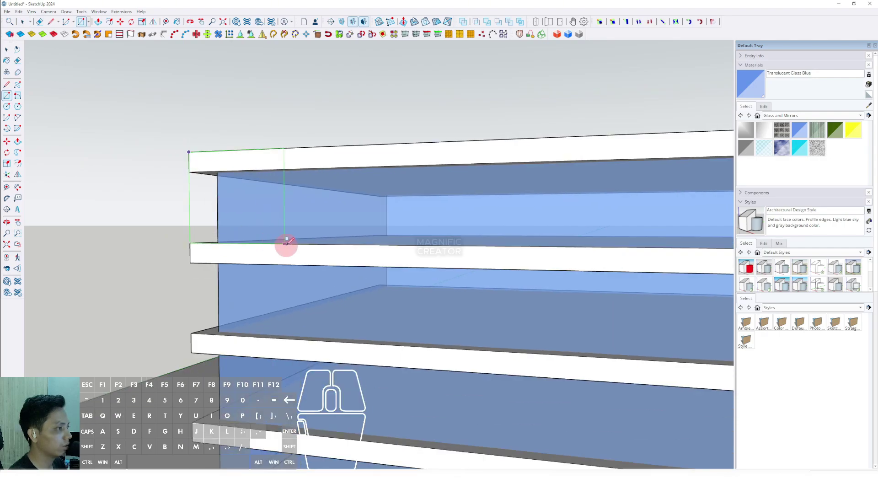
scroll(291, 241, down, 4)
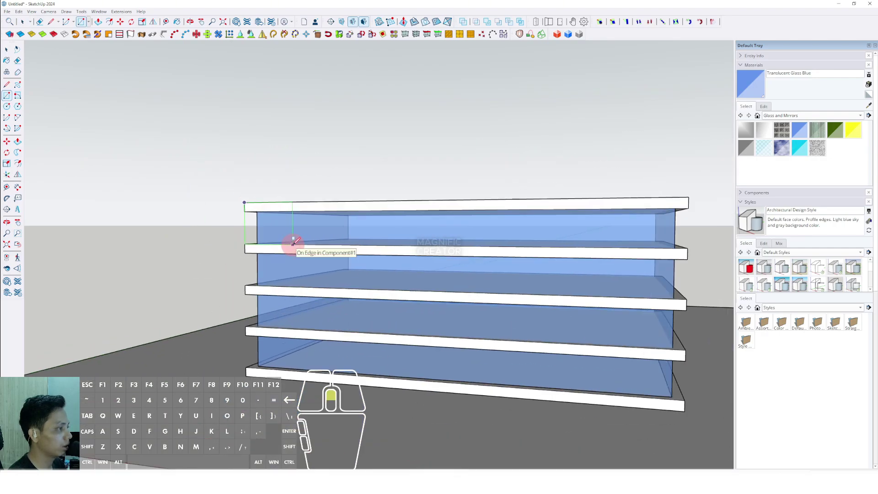
middle_drag(293, 247, 250, 223)
scroll(374, 246, up, 4)
scroll(365, 253, down, 1)
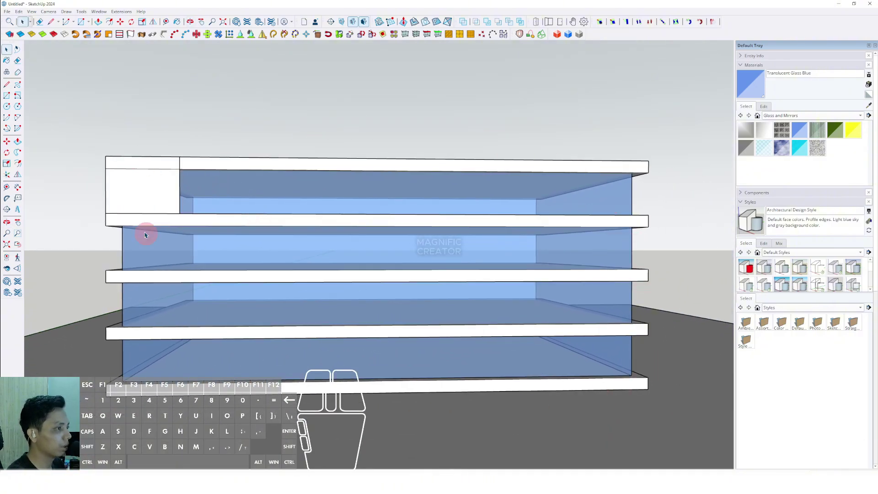
- Extrude the corner rectangle outward with Push/Pull to form a block projecting from the top storey's facade
double_click(136, 198)
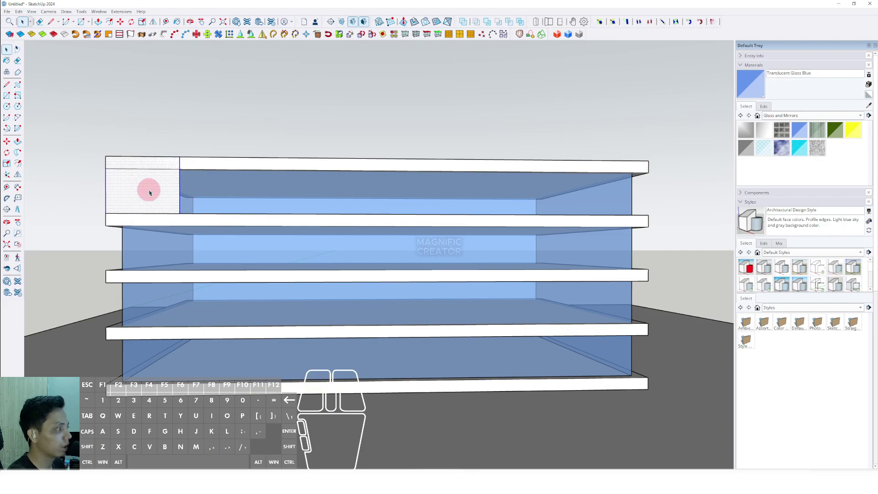
middle_drag(152, 196, 232, 229)
scroll(256, 229, up, 5)
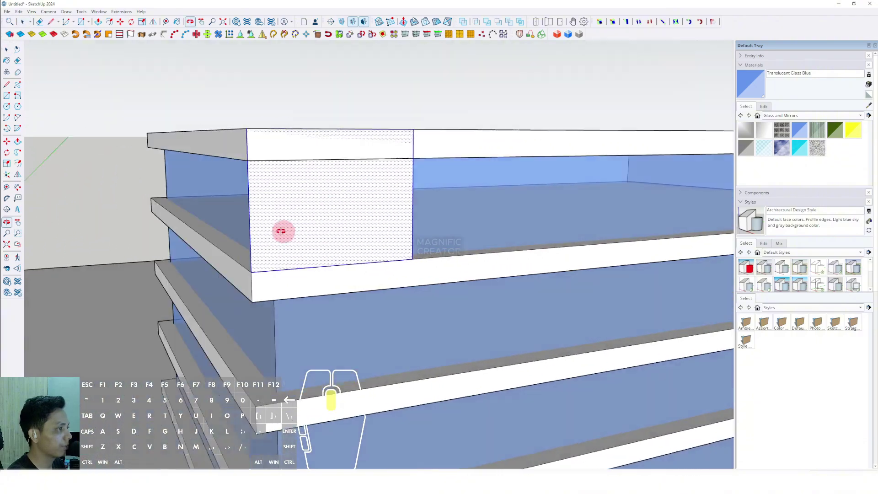
middle_drag(310, 216, 327, 233)
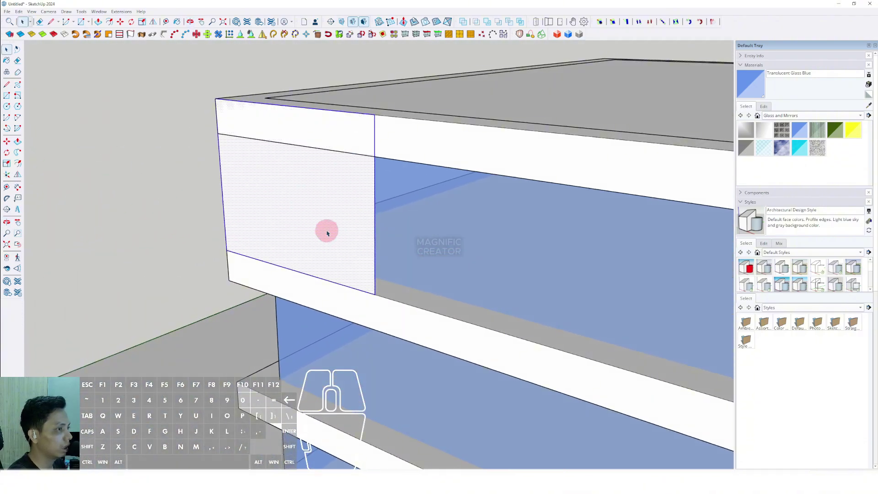
click(17, 142)
middle_drag(310, 198, 314, 191)
click(317, 187)
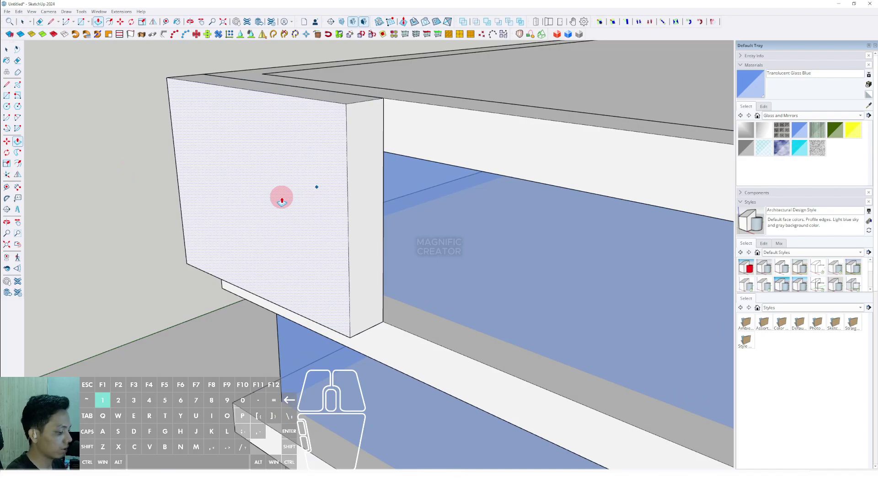
click(282, 201)
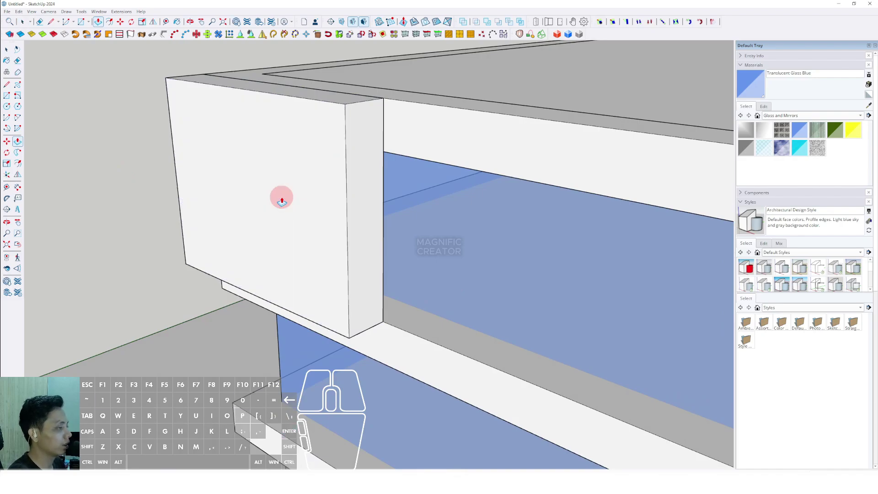
- Offset the edges of the projecting block's front face inward to form a smaller inner rectangle
middle_drag(284, 209, 461, 204)
click(342, 202)
click(471, 186)
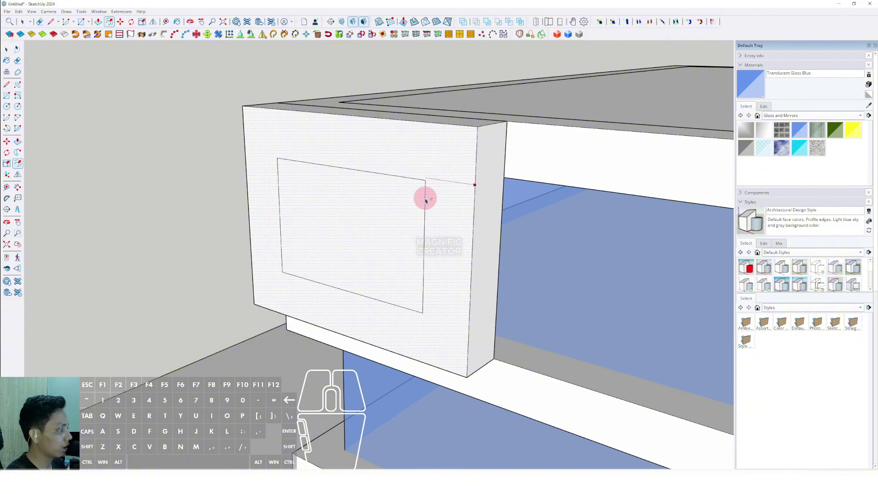
click(425, 198)
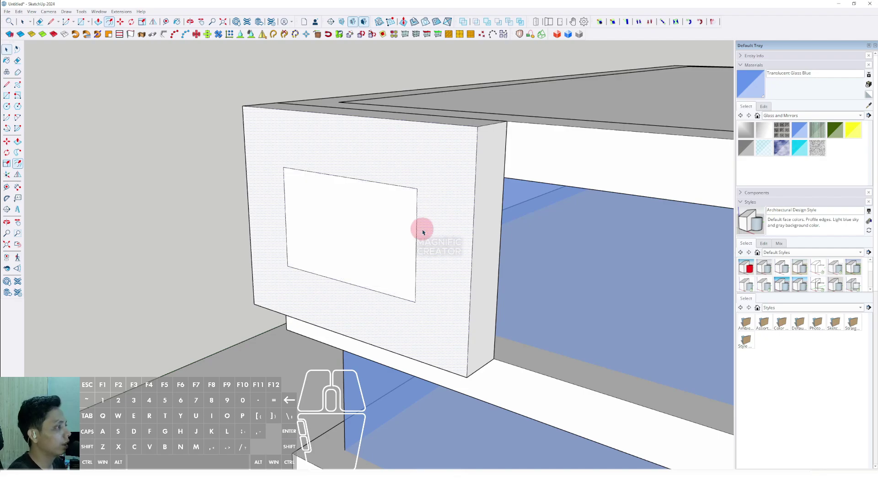
middle_drag(420, 229, 363, 217)
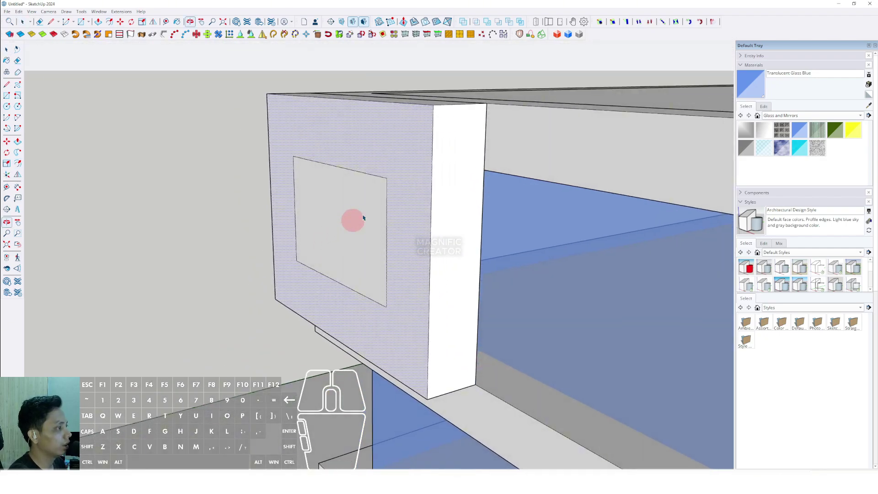
click(388, 197)
scroll(316, 163, up, 2)
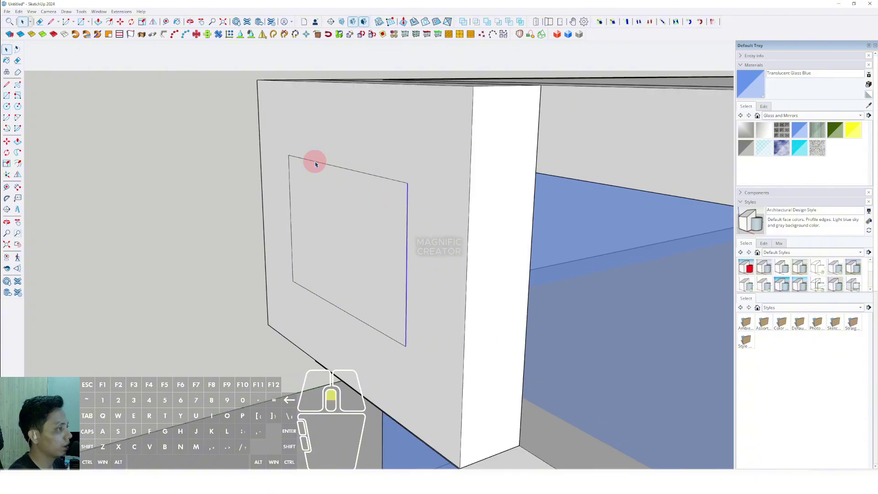
shift+scroll(315, 164, up, 1)
shift+click(315, 162)
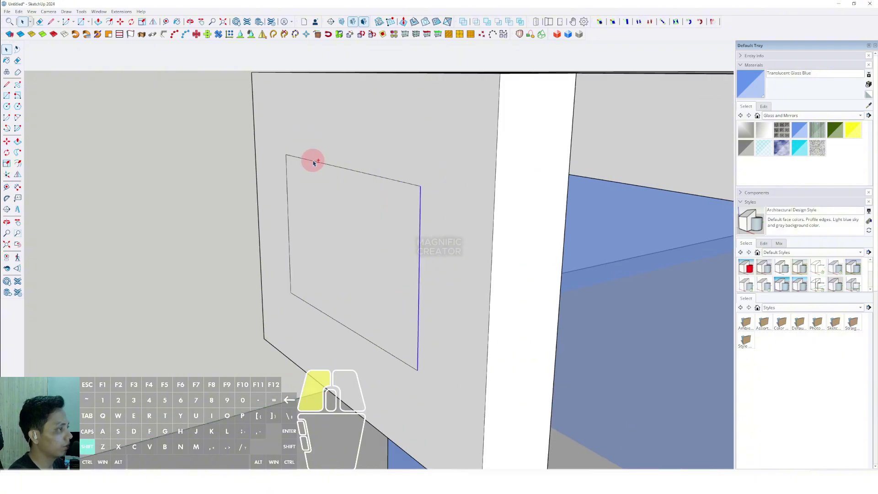
shift+click(287, 174)
scroll(313, 296, down, 3)
middle_drag(320, 288, 351, 255)
scroll(503, 284, up, 1)
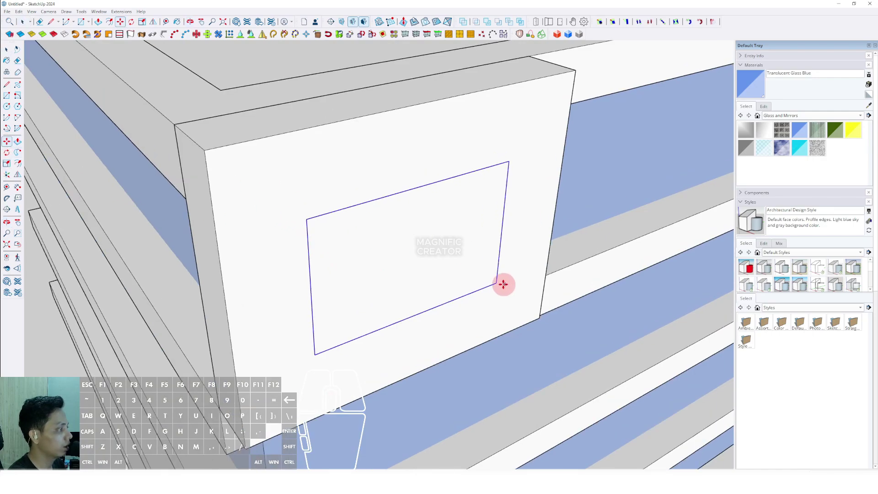
click(497, 283)
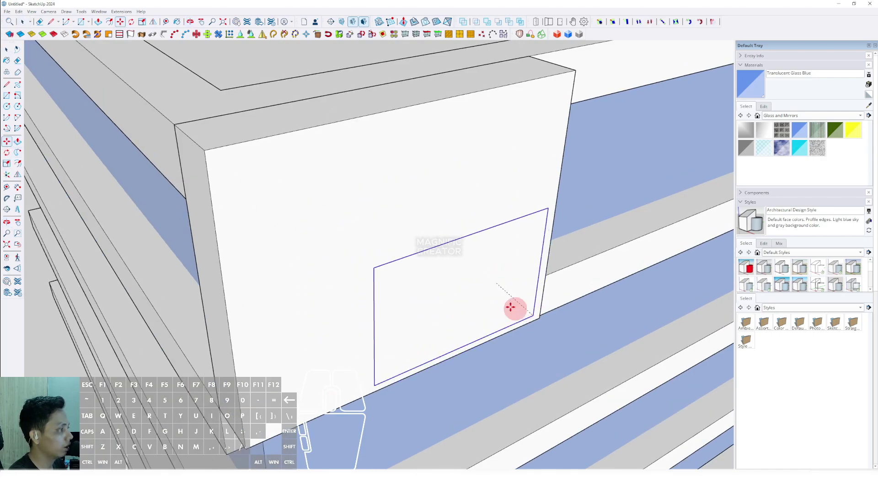
key(space)
- Move the inner rectangle toward the middle of the projecting block's front face
middle_drag(511, 308, 406, 245)
click(470, 207)
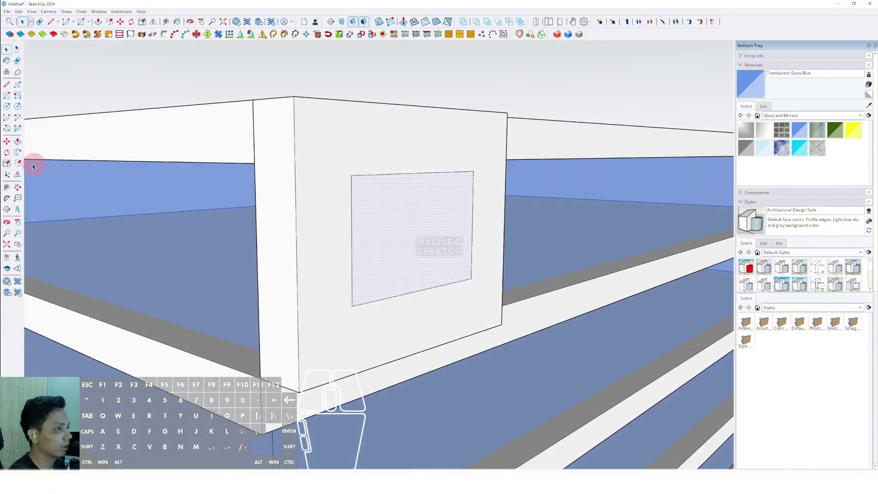
click(17, 143)
scroll(455, 260, up, 2)
middle_drag(455, 260, 206, 245)
key(space)
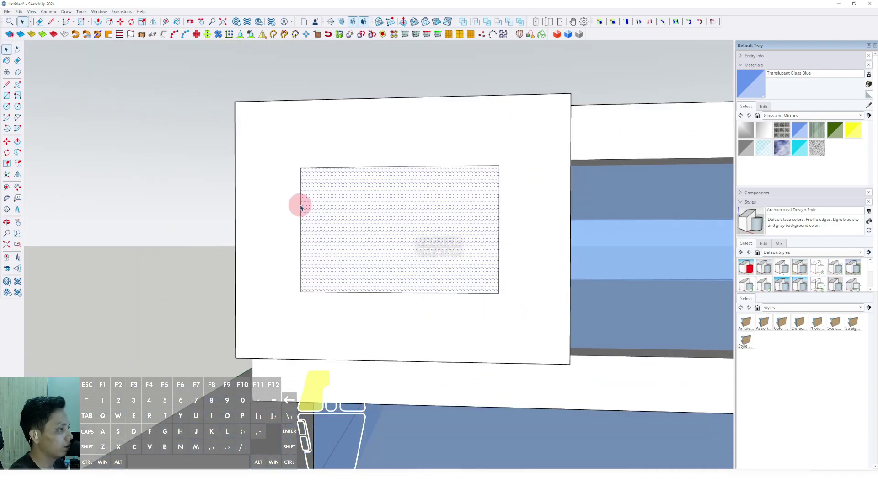
- Move the inner rectangle's left edge outward along the block's front face to widen it
click(301, 208)
middle_drag(467, 270, 389, 225)
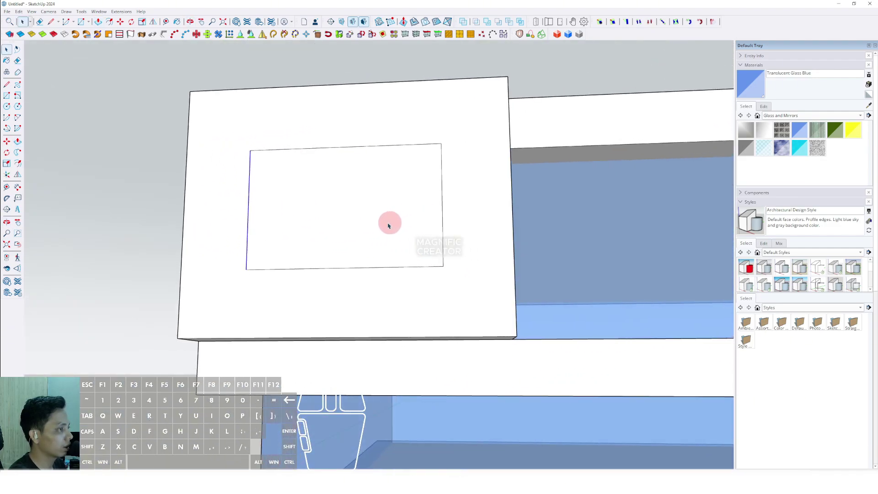
click(11, 145)
click(259, 149)
key(shift)
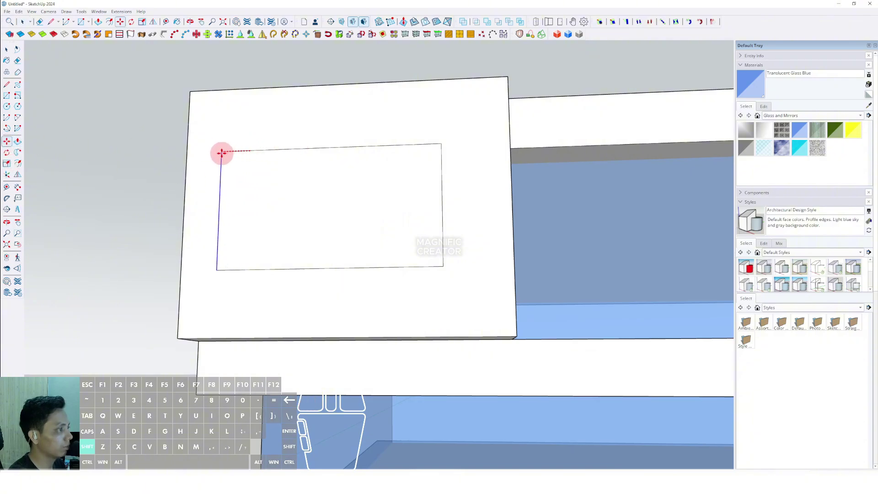
click(221, 153)
key(space)
- Move the inner rectangle's lower edge downward on the block's front face to make the rectangle taller
click(370, 157)
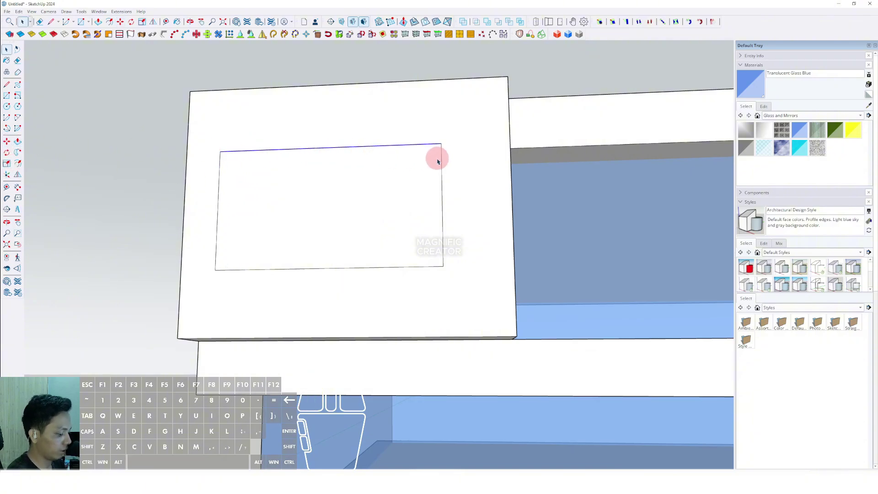
click(440, 145)
key(space)
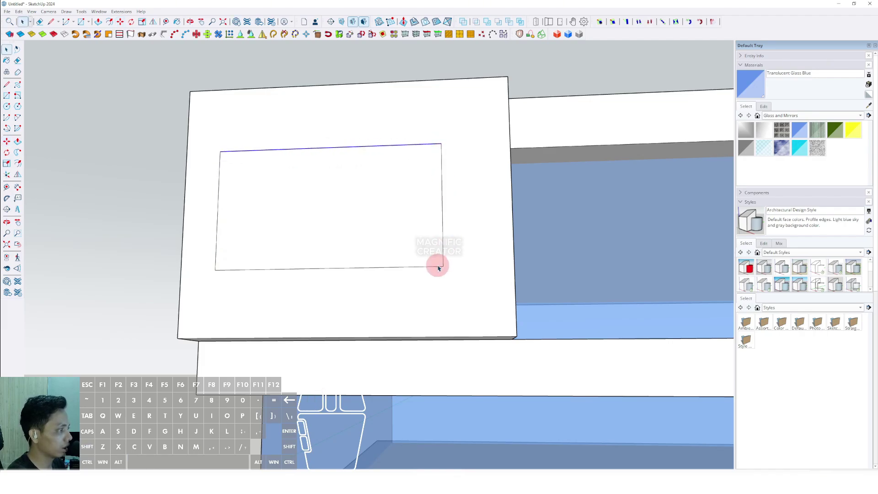
click(438, 265)
click(441, 271)
click(438, 268)
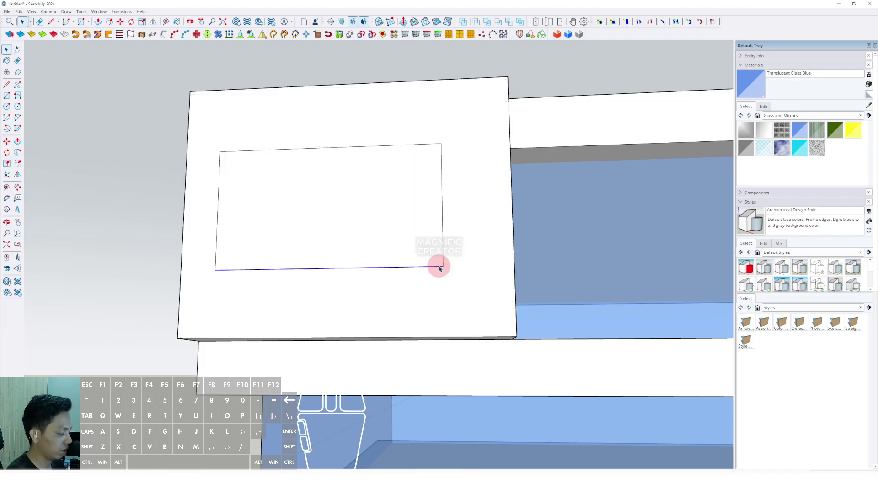
click(443, 266)
key(ctrl)
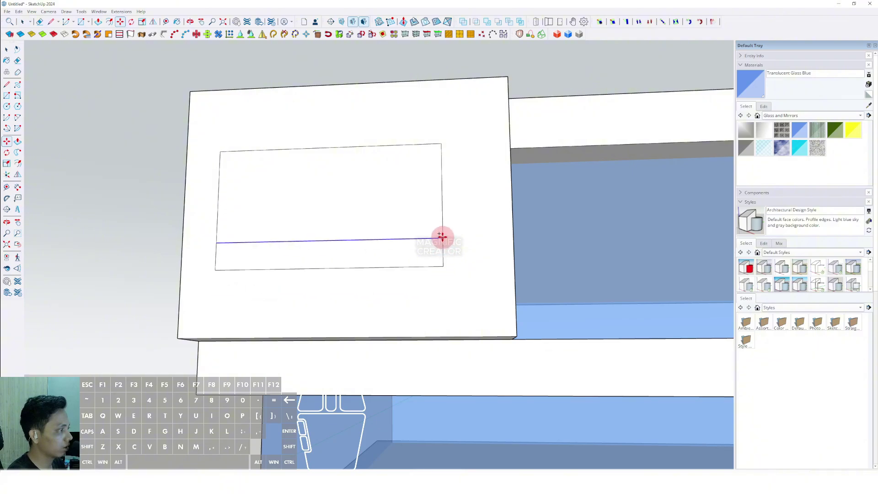
key(ctrl)
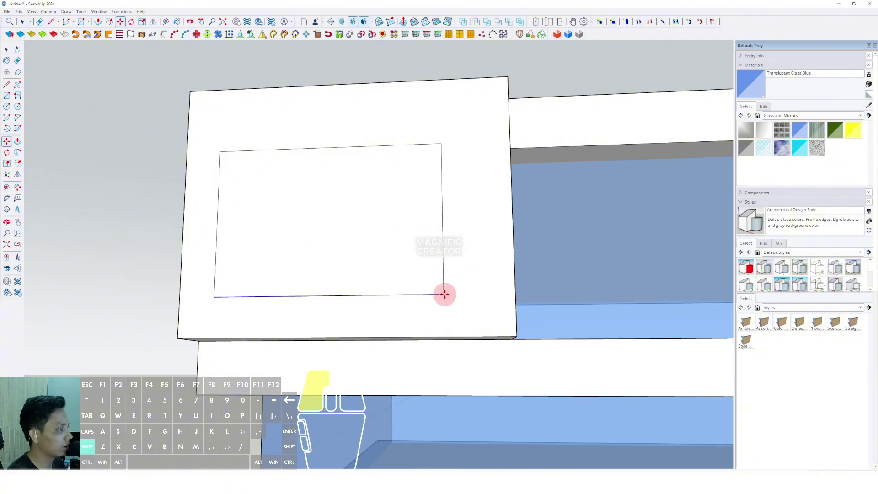
click(444, 295)
key(space)
scroll(364, 247, down, 2)
middle_drag(364, 247, 262, 176)
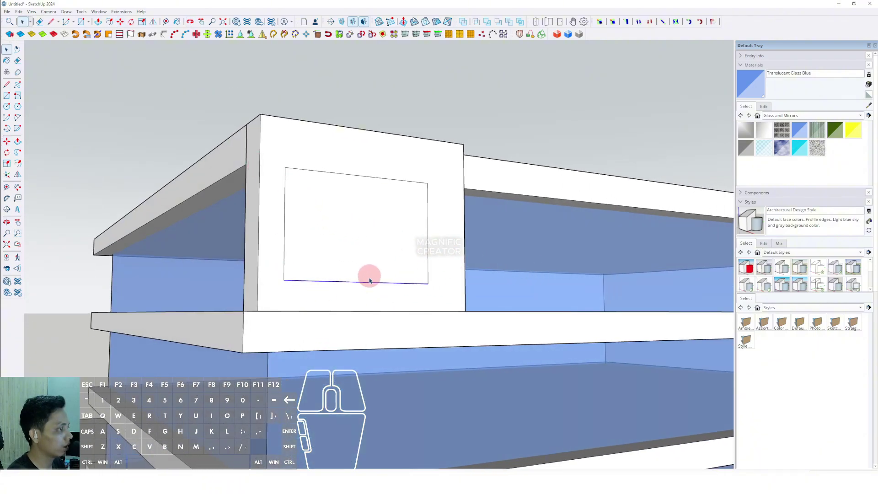
scroll(369, 280, up, 3)
shift+middle_drag(322, 294, 307, 317)
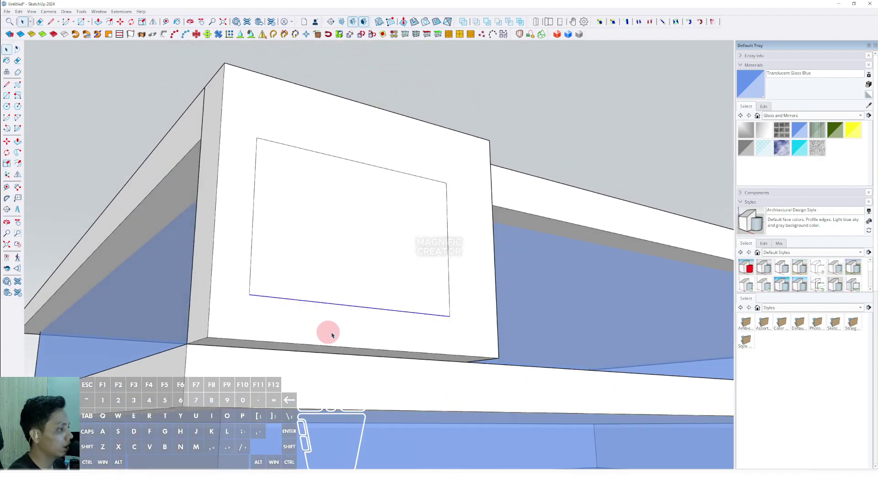
key(d)
key(space)
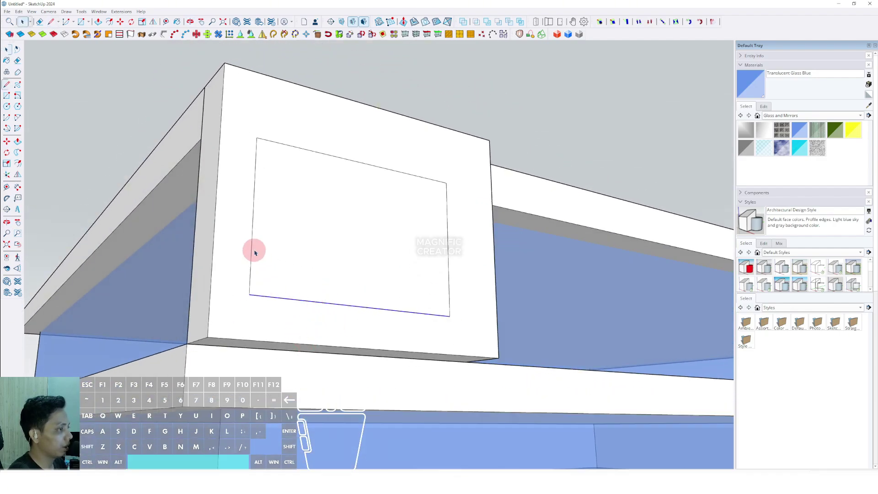
key(d)
middle_drag(476, 230, 393, 232)
key(d)
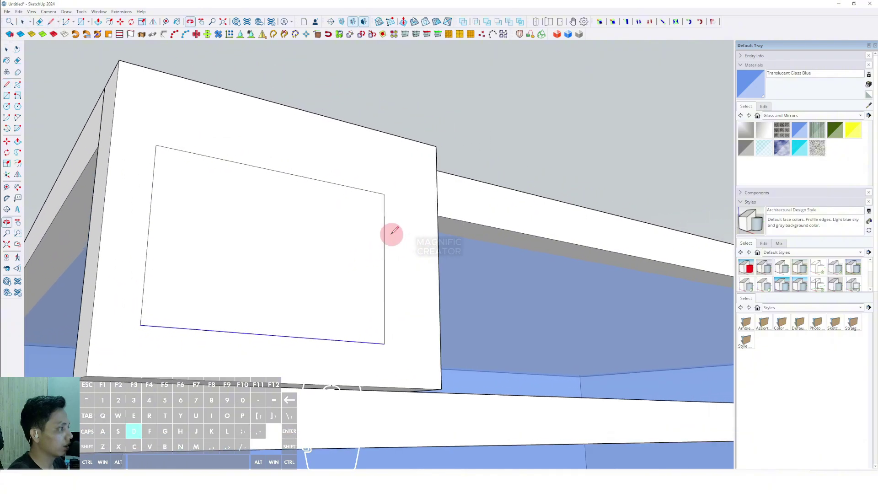
key(space)
key(d)
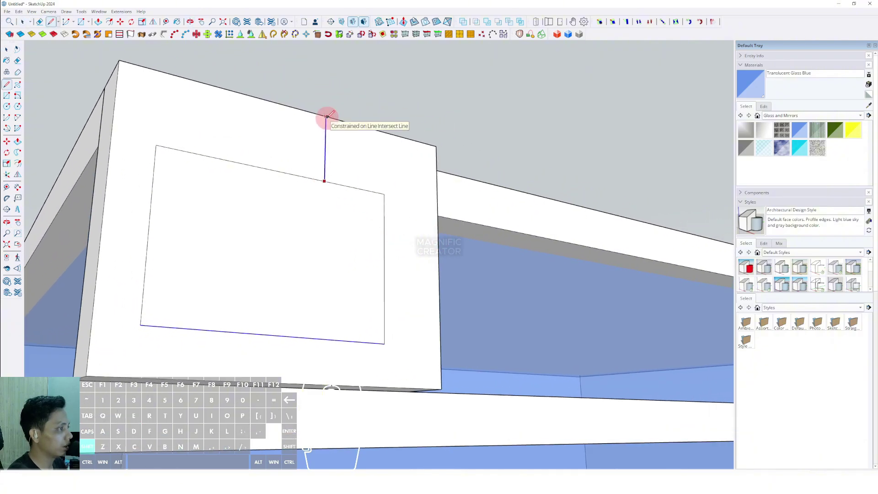
- Push the inner rectangle back through the block with Push/Pull to cut an opening to the glass wall behind
mouse_move(326, 116)
middle_down()
mouse_move(373, 220)
mouse_move(341, 243)
mouse_move(431, 243)
mouse_move(274, 281)
mouse_move(272, 325)
mouse_move(290, 216)
mouse_move(229, 192)
mouse_move(235, 206)
middle_up()
scroll(285, 229, up, 2)
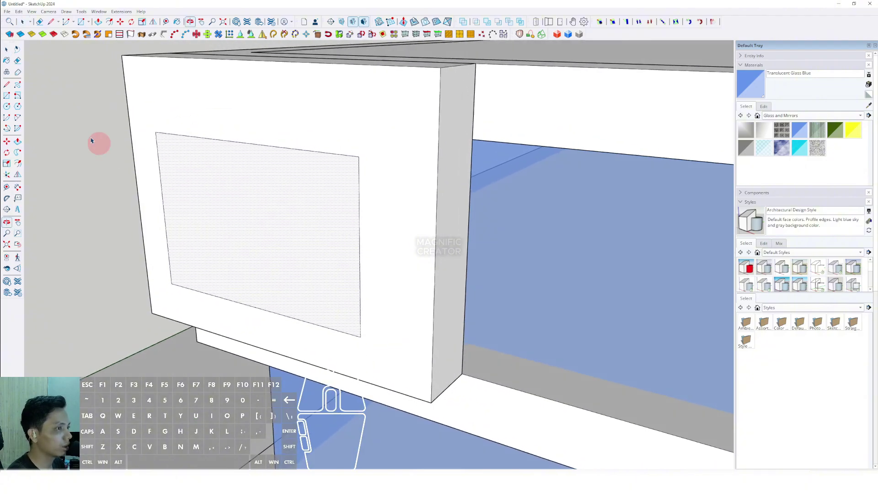
scroll(215, 249, up, 2)
click(204, 253)
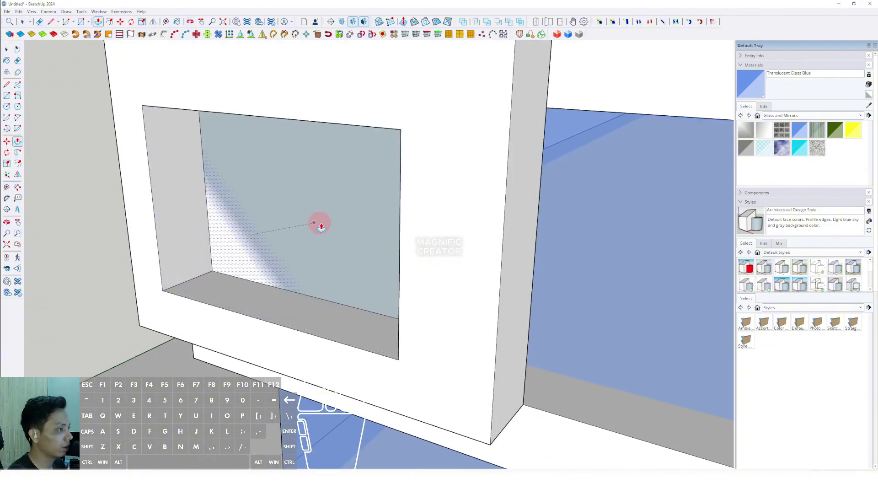
click(353, 236)
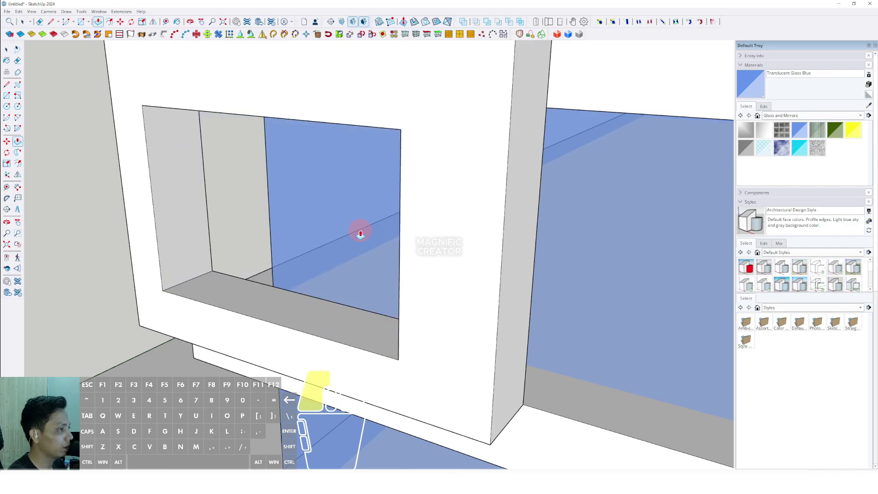
middle_drag(360, 230, 270, 161)
scroll(439, 219, down, 3)
middle_drag(399, 221, 293, 231)
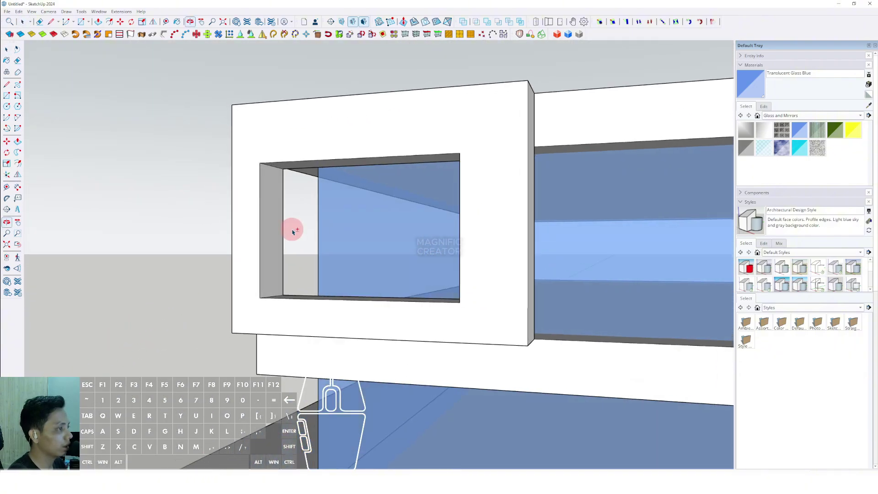
scroll(247, 188, up, 2)
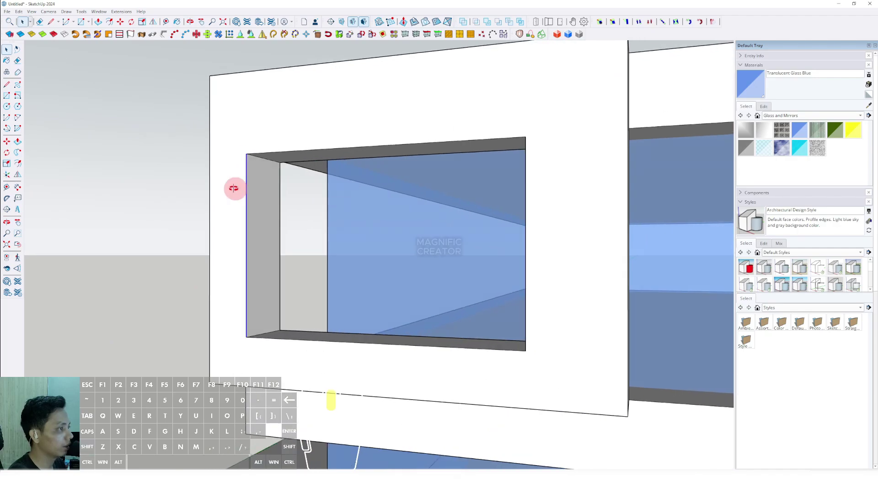
scroll(273, 297, up, 3)
scroll(252, 334, up, 2)
click(7, 141)
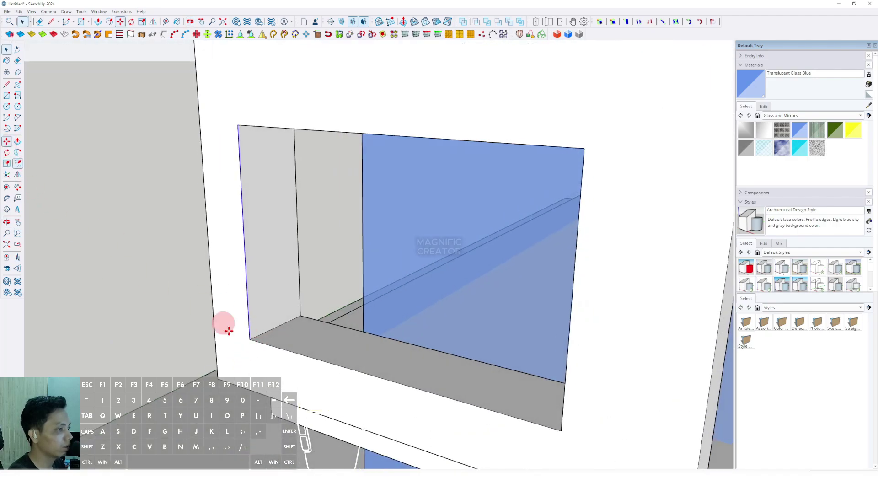
scroll(226, 328, up, 2)
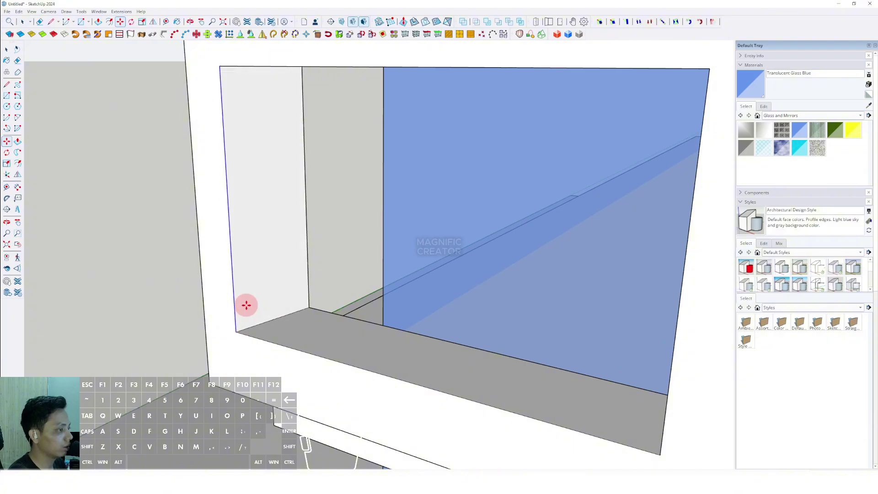
scroll(229, 323, down, 2)
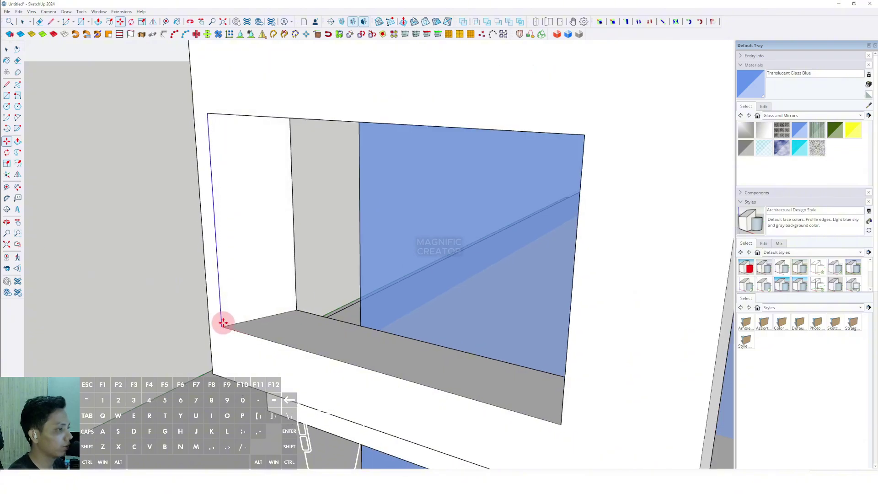
click(226, 325)
scroll(232, 329, down, 3)
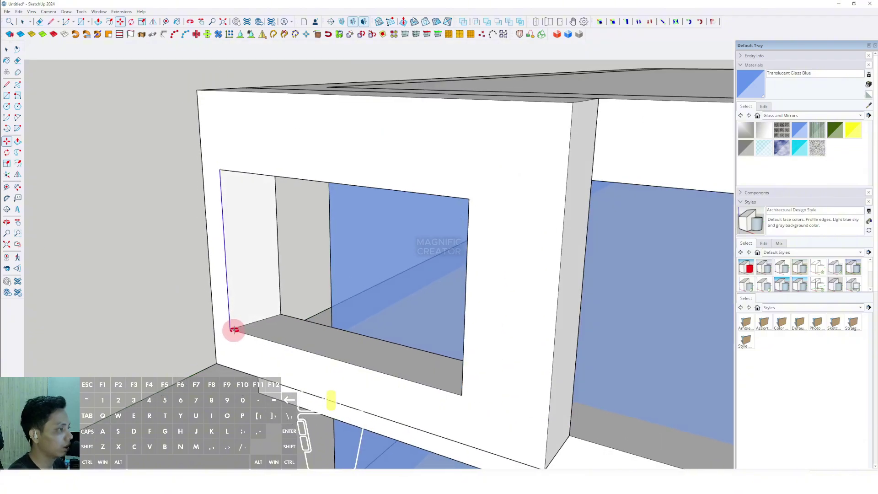
key(space)
- Move the opening's rear left vertical edge sideways to the corner of the glass wall, slanting that side face
click(278, 288)
click(6, 140)
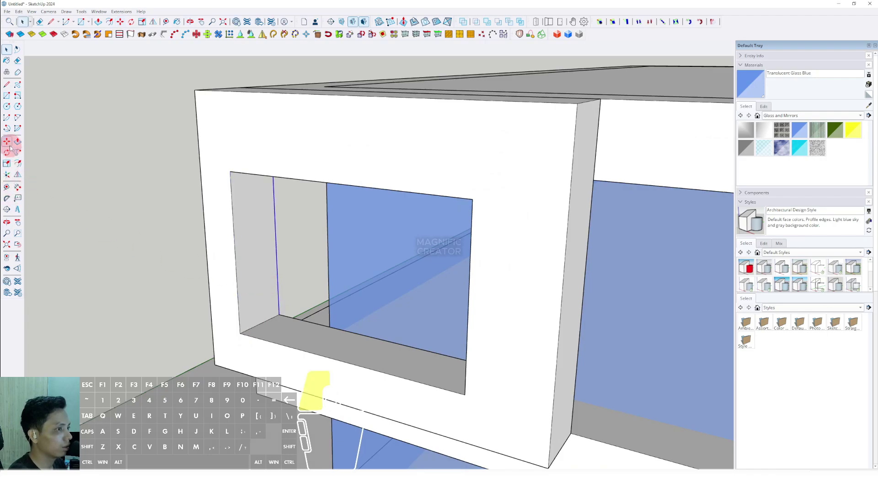
scroll(280, 316, up, 5)
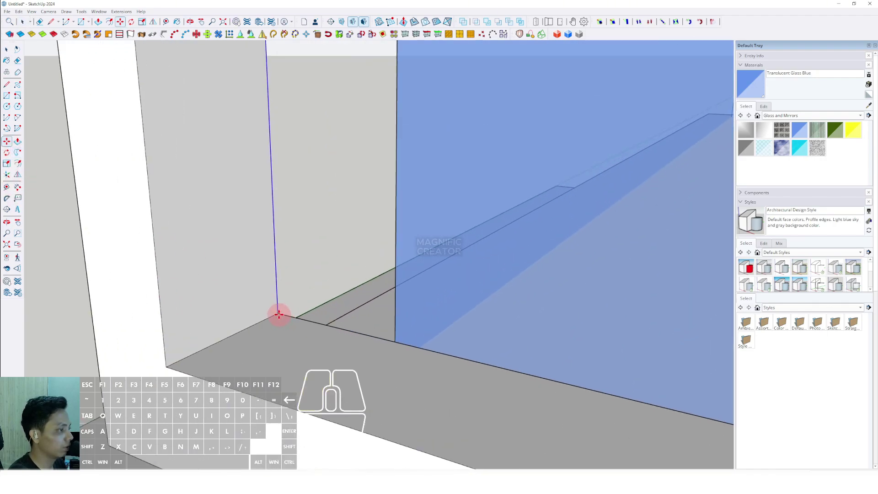
click(281, 315)
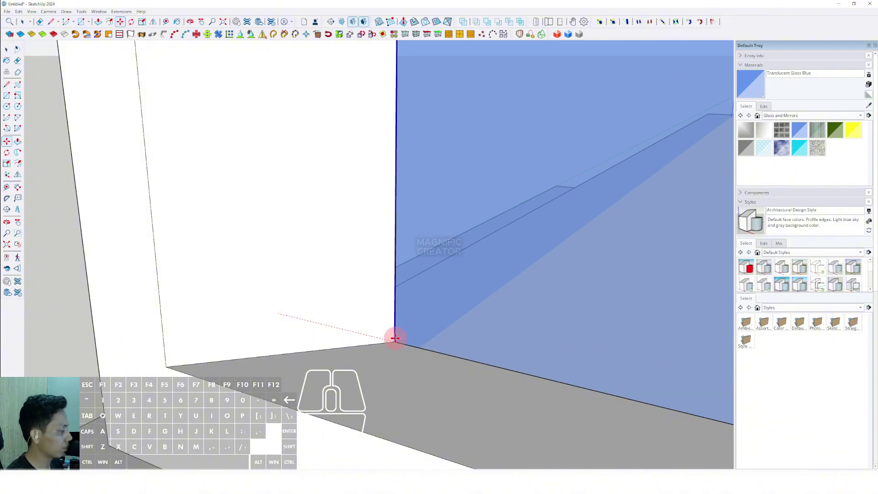
click(395, 338)
key(space)
scroll(333, 343, down, 6)
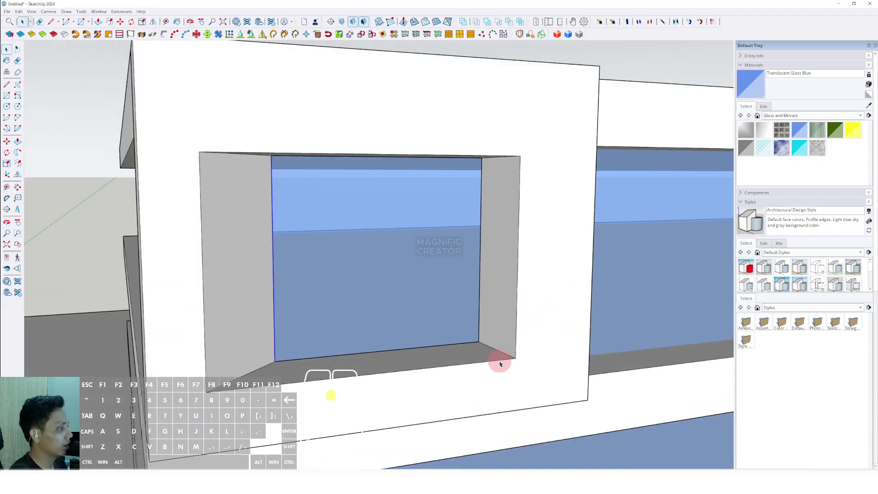
- Move the opening's front right vertical edge outward toward the block's end to splay that side face
middle_drag(500, 364, 526, 330)
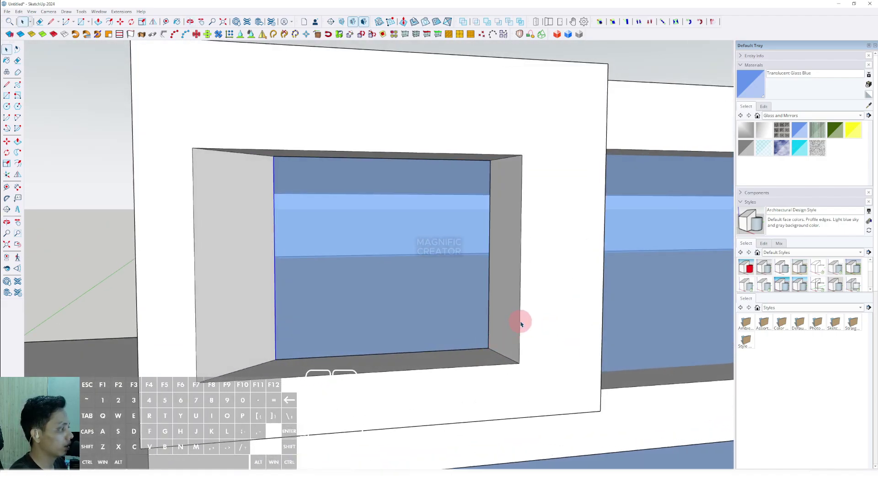
scroll(515, 238, up, 3)
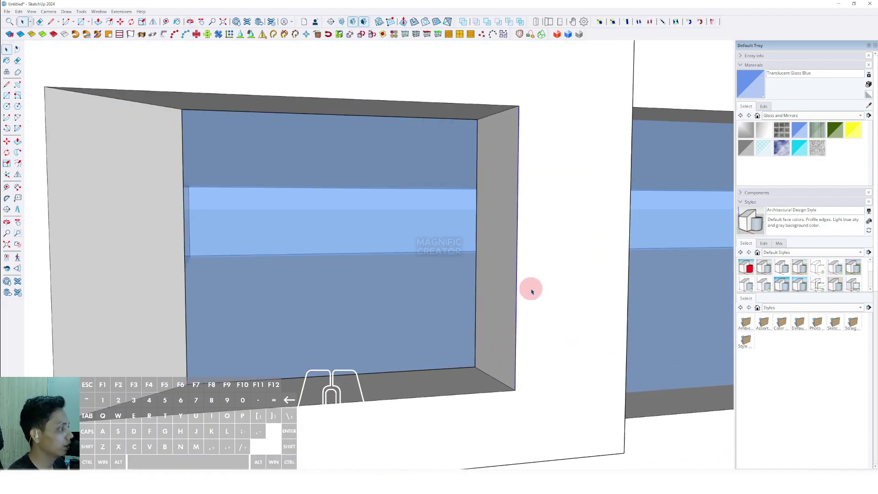
middle_drag(529, 290, 459, 309)
scroll(473, 402, up, 2)
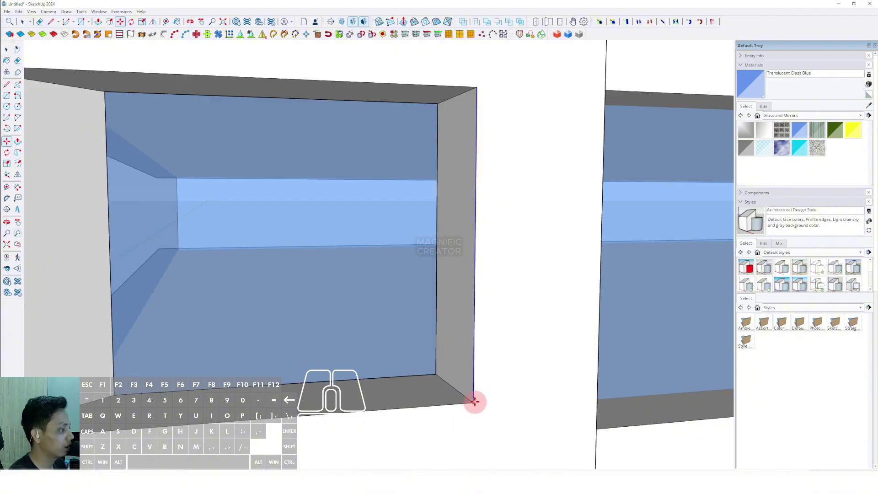
click(474, 401)
scroll(526, 392, down, 3)
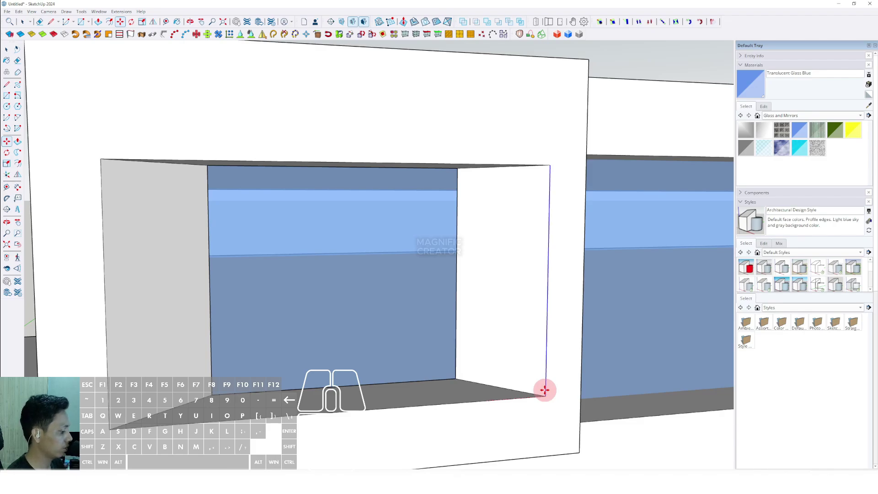
click(545, 390)
key(space)
- Raise the front upper edge of the block's opening toward the block's top to slope the inner top face
middle_drag(545, 388, 530, 263)
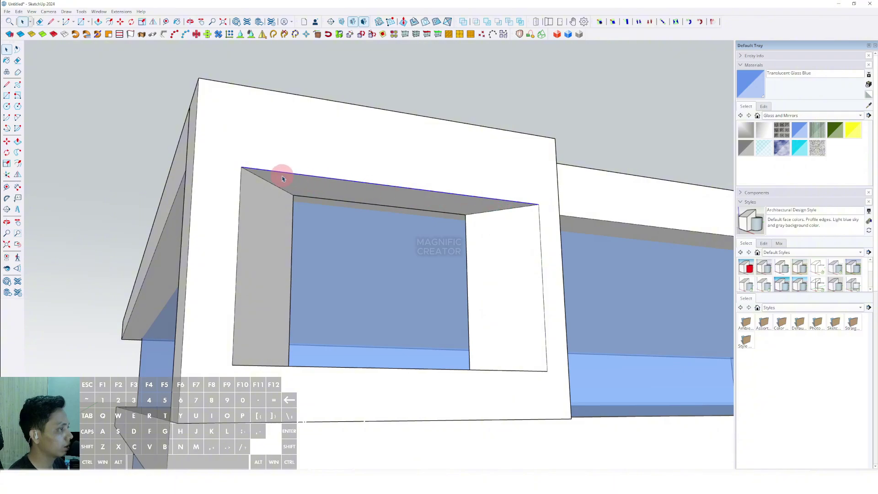
scroll(481, 200, up, 3)
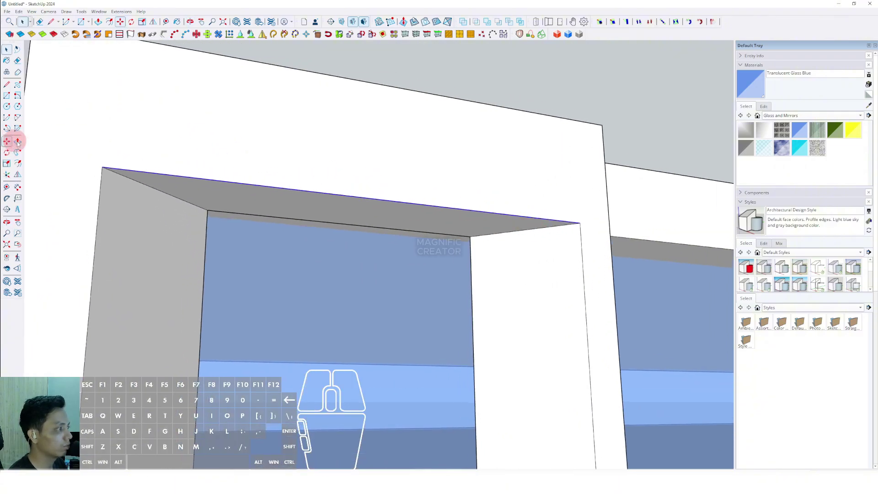
click(581, 222)
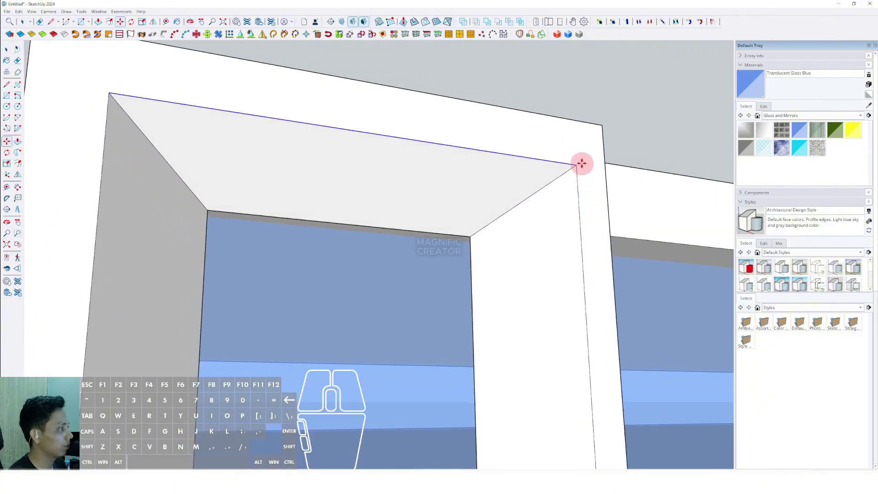
scroll(577, 150, down, 1)
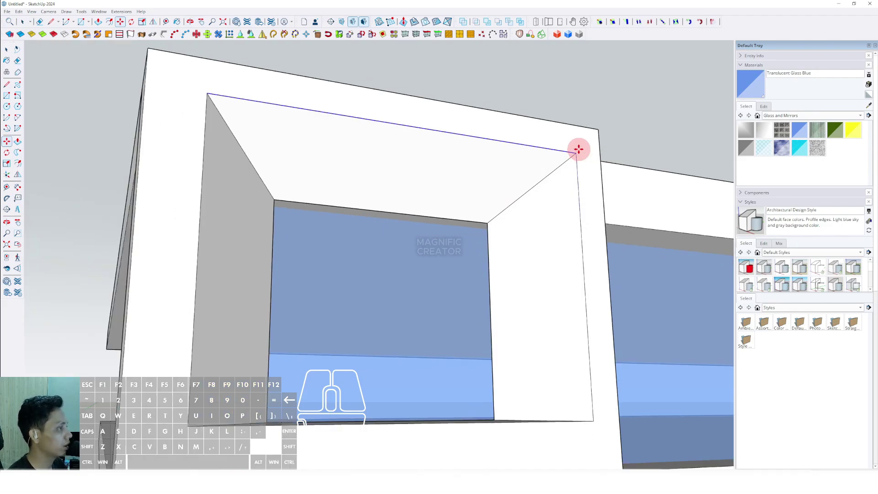
key(space)
- Lower the front bottom edge of the opening toward the block's underside to slope the inner bottom face
middle_drag(579, 147, 331, 329)
click(338, 344)
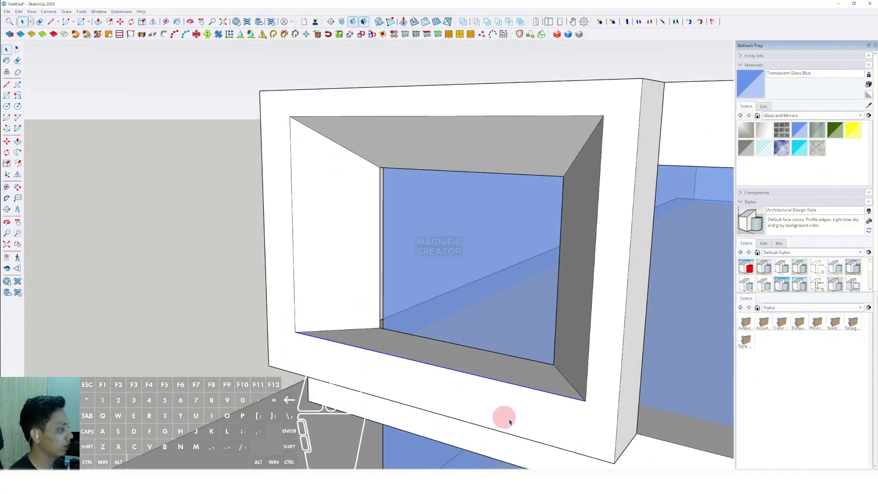
scroll(503, 391, up, 1)
shift+middle_drag(410, 354, 345, 310)
middle_drag(509, 361, 394, 306)
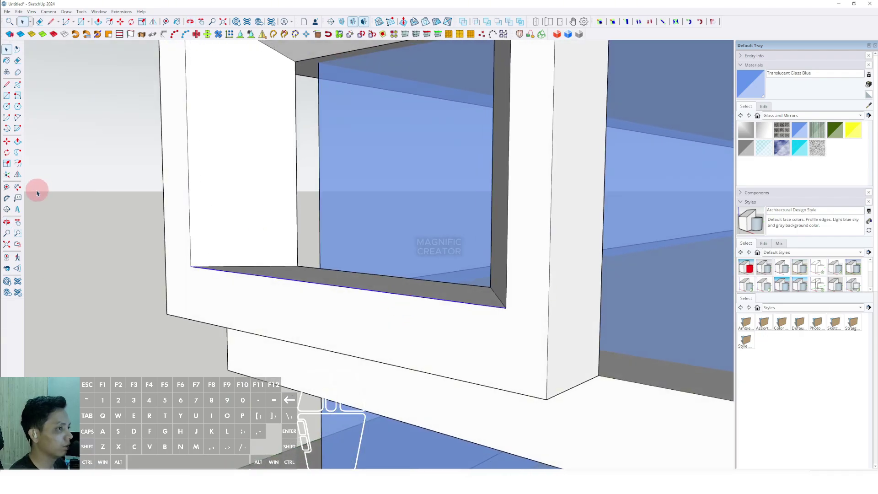
click(6, 142)
click(504, 309)
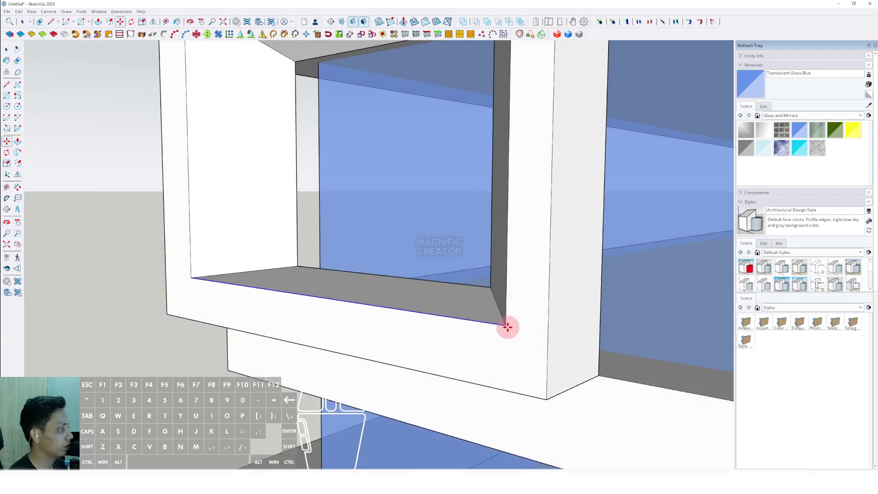
scroll(505, 344, down, 1)
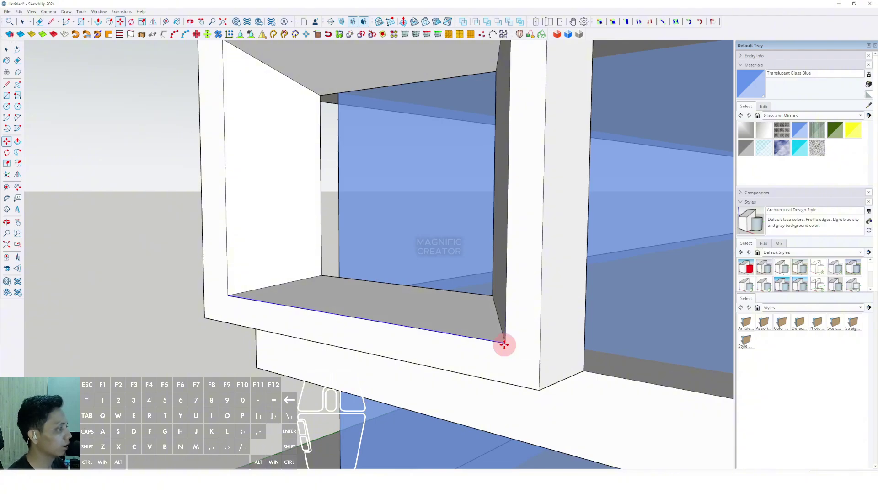
middle_drag(504, 344, 464, 156)
key(space)
- Select the whole splayed block and make it a component with the default settings
triple_click(486, 166)
right_click(486, 166)
click(510, 231)
right_click(464, 157)
click(491, 216)
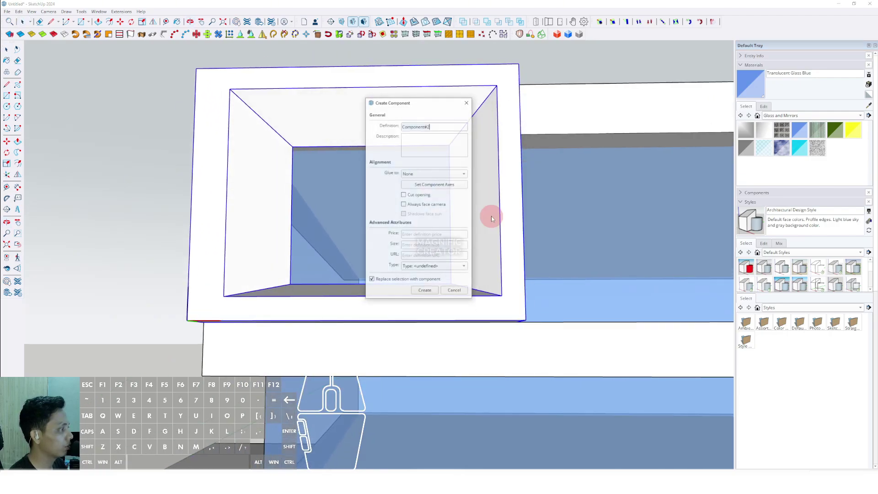
click(428, 290)
- Copy the splayed window component along the top storey so the copy sits flush against the original's side
scroll(426, 292, down, 3)
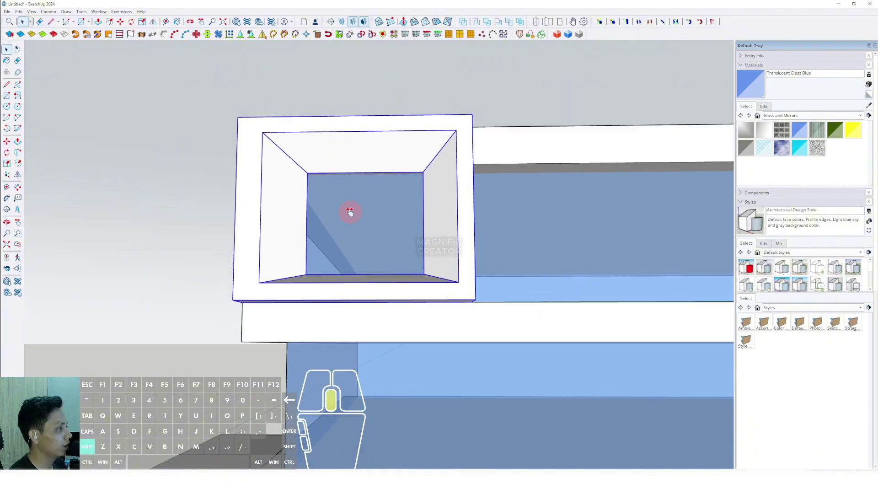
mouse_move(348, 212)
middle_down()
mouse_move(345, 317)
mouse_move(358, 323)
mouse_move(289, 272)
middle_up()
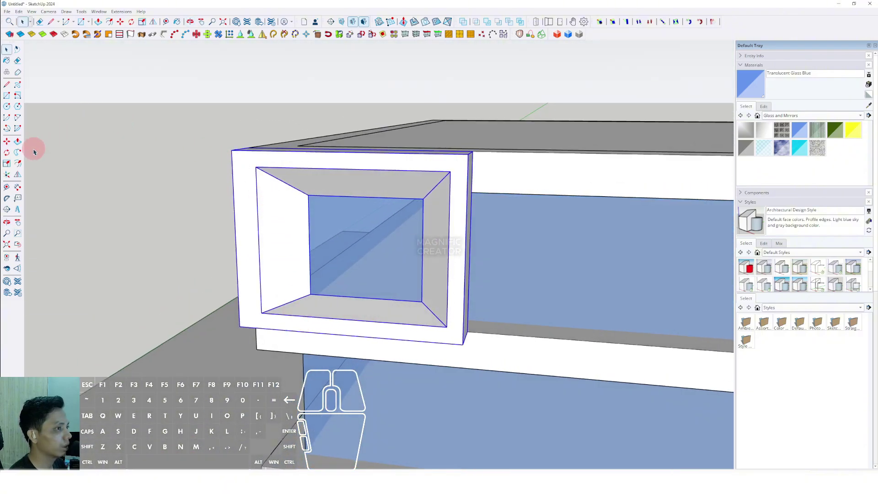
click(7, 141)
middle_drag(256, 192, 240, 154)
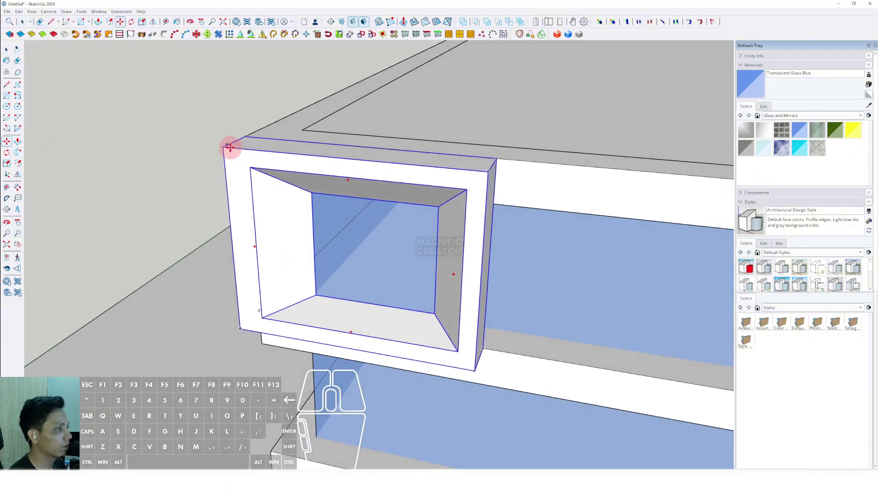
scroll(230, 146, up, 8)
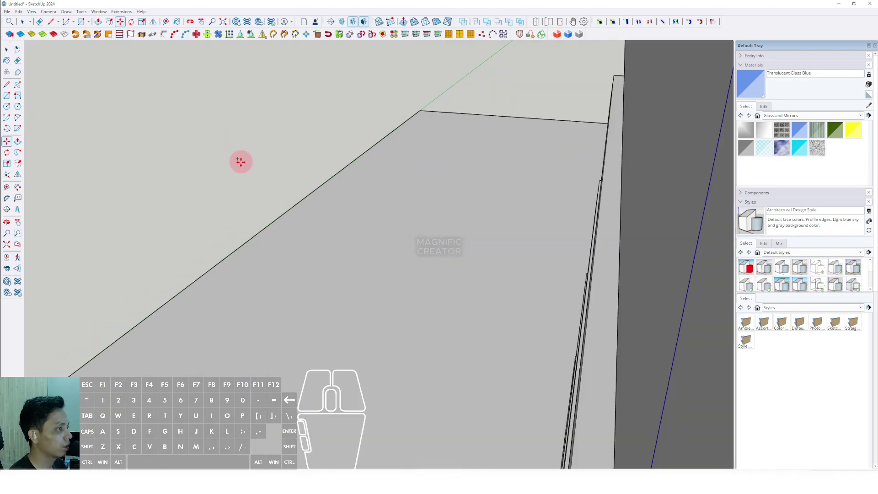
scroll(242, 164, down, 5)
scroll(250, 170, up, 3)
scroll(237, 168, down, 3)
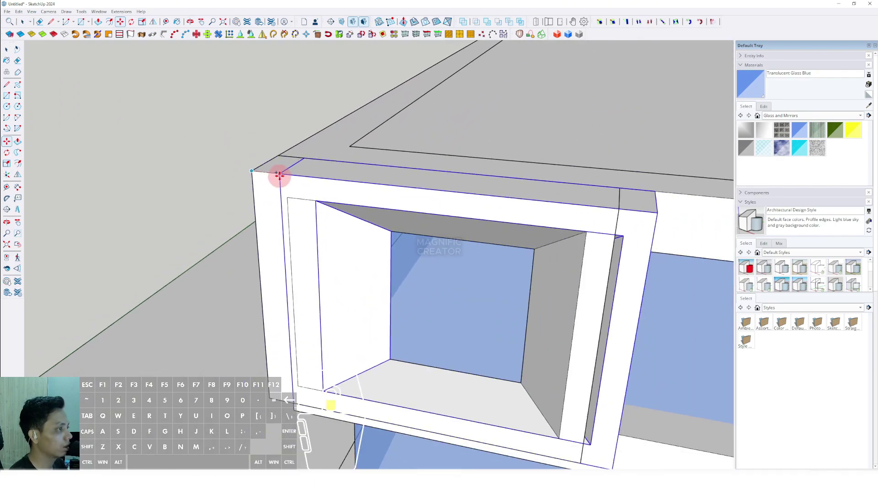
click(259, 172)
key(ctrl)
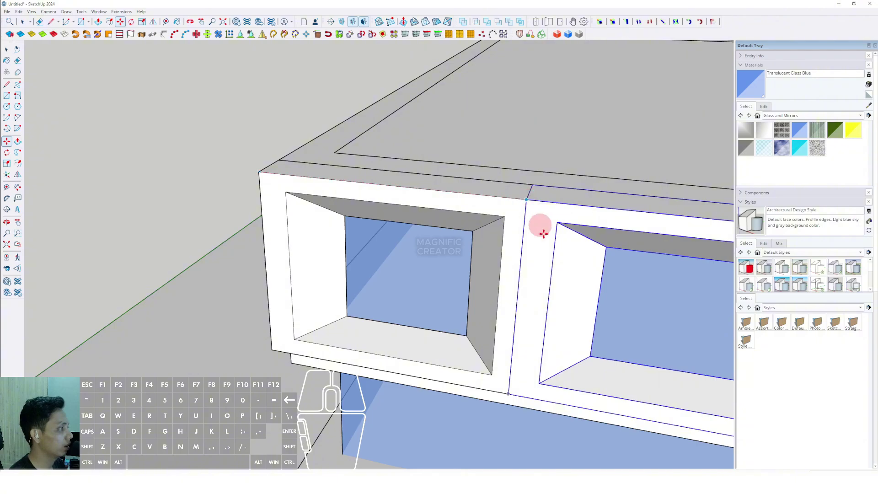
click(526, 199)
middle_drag(543, 234, 404, 133)
key(space)
scroll(376, 208, down, 2)
middle_drag(377, 208, 237, 218)
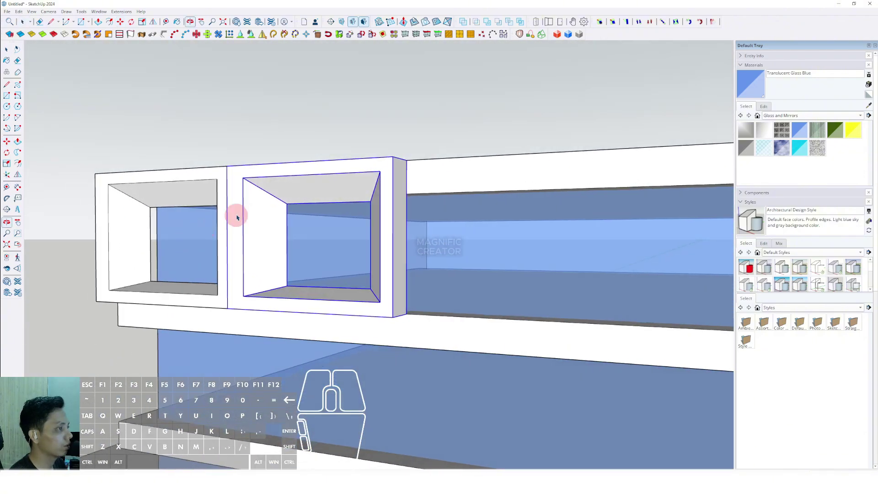
click(153, 22)
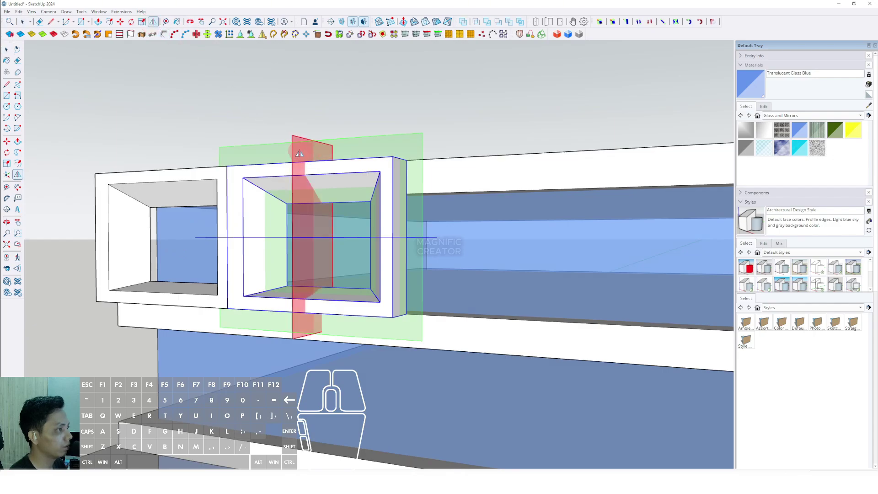
key(space)
- Copy the first window module along the facade to the free side of the second one, forming the third module
middle_drag(298, 176, 216, 262)
click(286, 269)
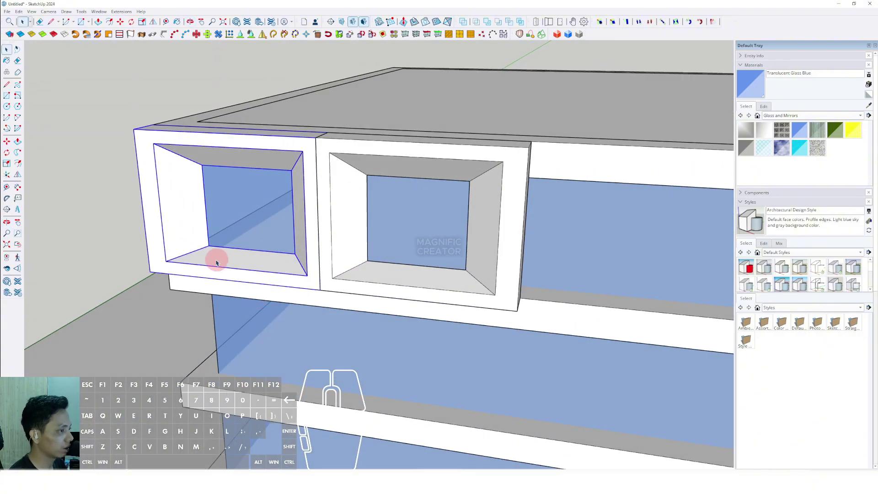
scroll(156, 290, up, 2)
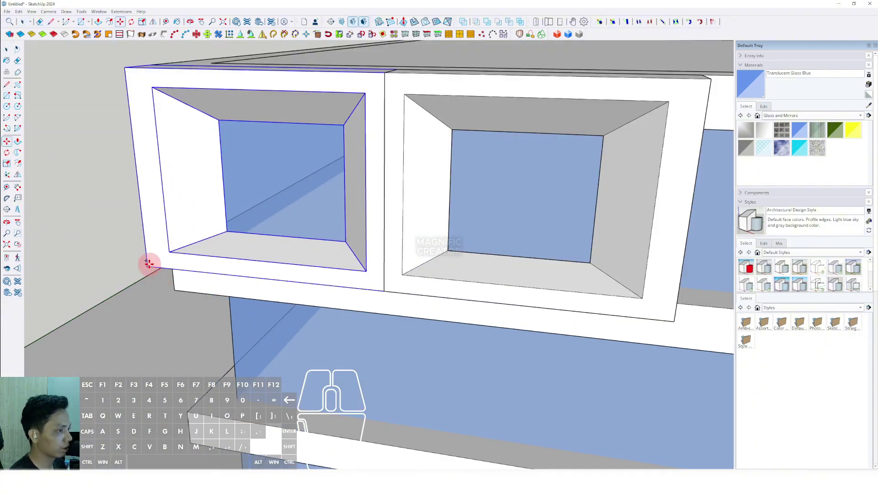
click(151, 268)
key(ctrl)
scroll(160, 272, down, 4)
click(375, 291)
scroll(376, 292, up, 2)
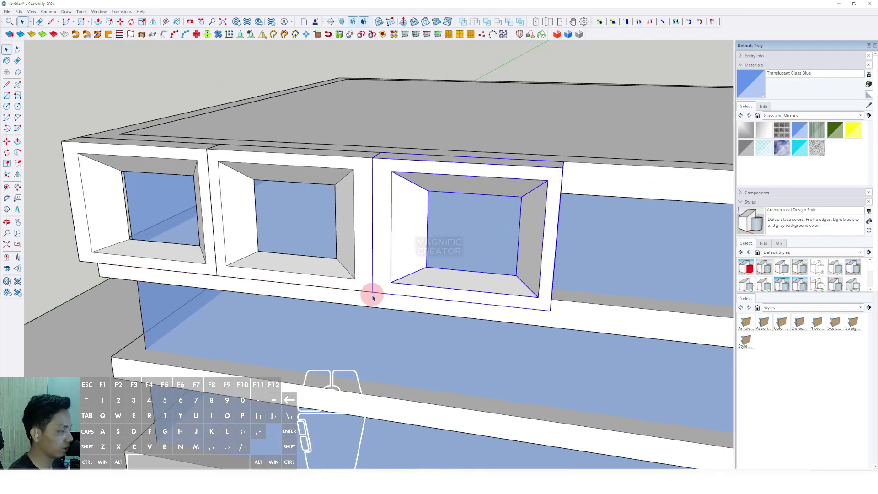
- Select the second and third window modules and copy them together along the row as the fourth and fifth modules
shift+click(267, 278)
middle_drag(259, 273, 293, 281)
middle_drag(402, 195, 350, 311)
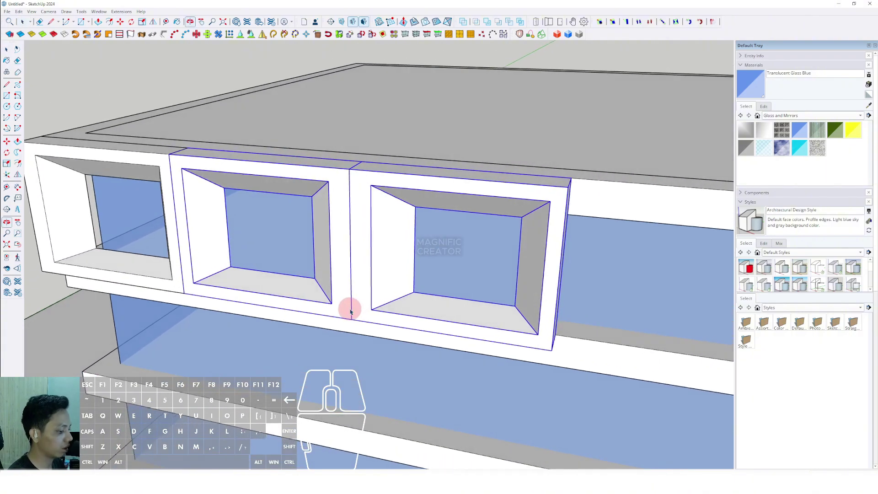
click(184, 293)
scroll(185, 294, down, 2)
key(ctrl)
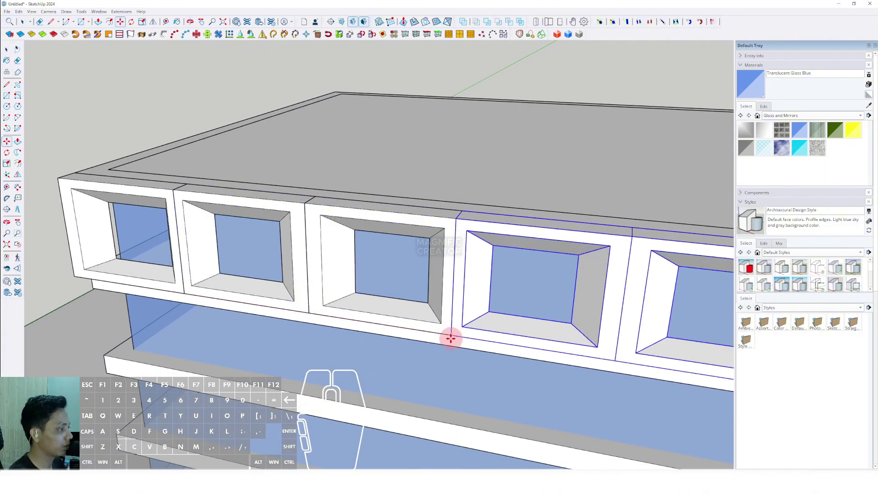
- Copy the selected pair of modules once more along the row as the sixth and seventh modules
scroll(451, 338, down, 2)
middle_drag(392, 310, 320, 199)
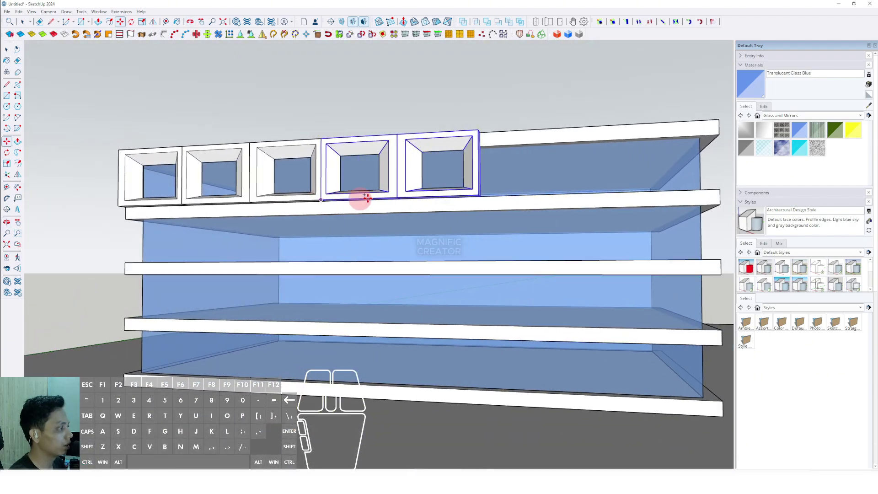
scroll(367, 197, up, 1)
click(478, 193)
scroll(486, 194, down, 2)
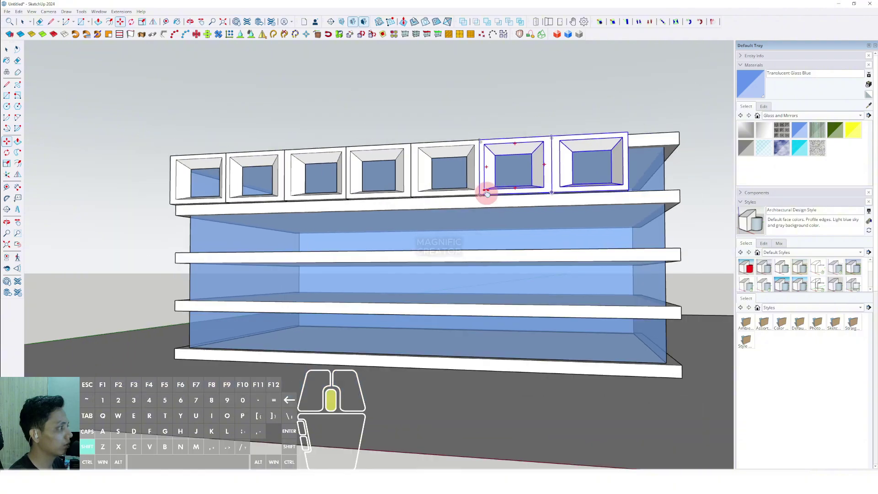
shift+middle_drag(488, 193, 414, 201)
- Copy the sixth window module to the free end of the row as the eighth module
key(space)
scroll(492, 196, up, 1)
click(496, 197)
middle_drag(495, 197, 349, 221)
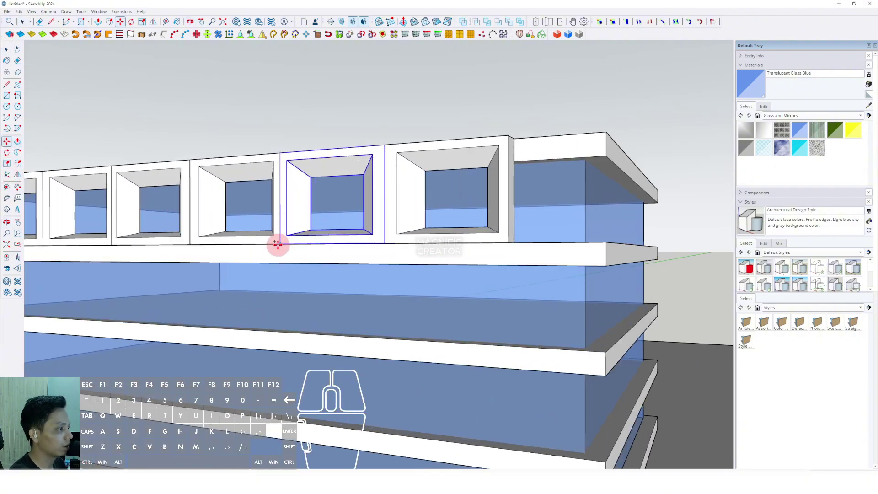
click(283, 242)
scroll(474, 242, up, 2)
key(space)
scroll(578, 210, down, 5)
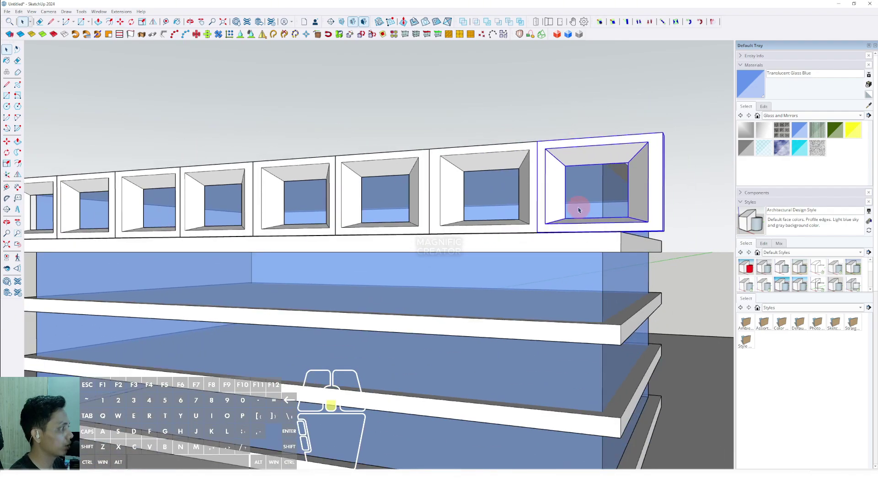
- Remove the last three window modules from the top-storey row, keeping five
shift+middle_drag(425, 218, 553, 182)
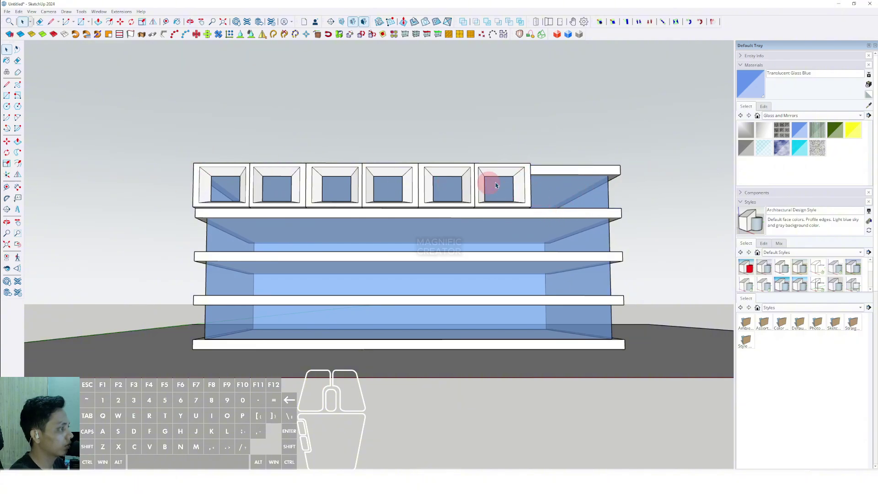
middle_drag(523, 184, 448, 182)
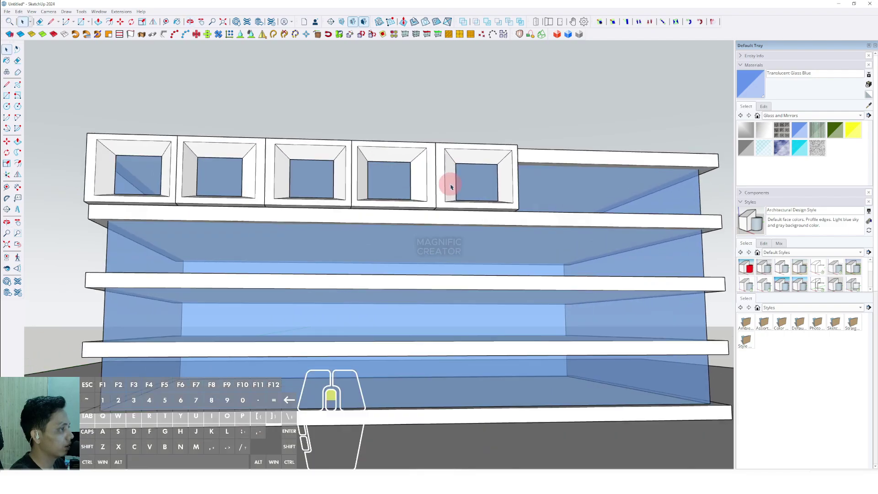
scroll(268, 194, up, 3)
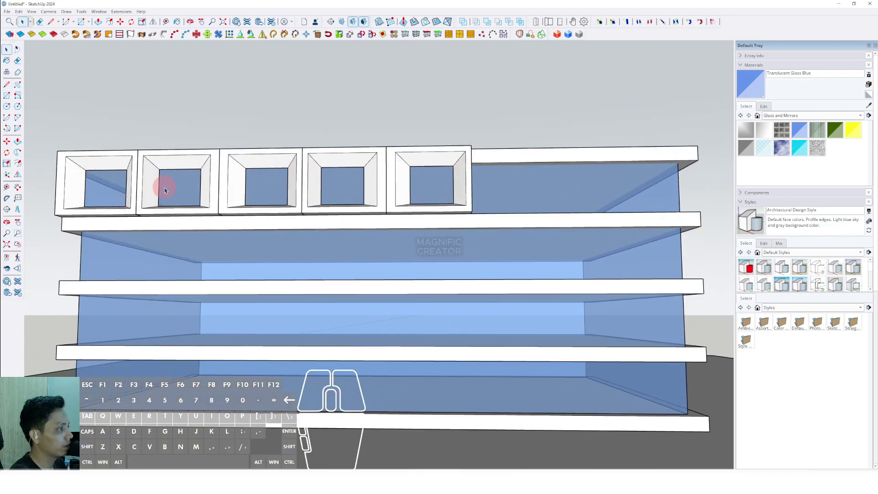
shift+middle_drag(166, 190, 211, 191)
scroll(427, 156, down, 2)
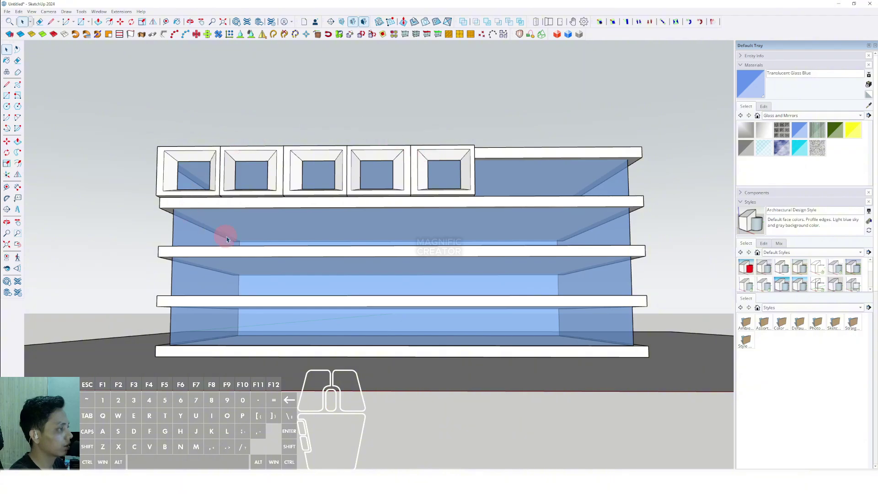
- Select all five window modules in the top-storey row and make them one group
middle_drag(452, 225, 273, 291)
scroll(314, 215, up, 8)
shift+click(355, 153)
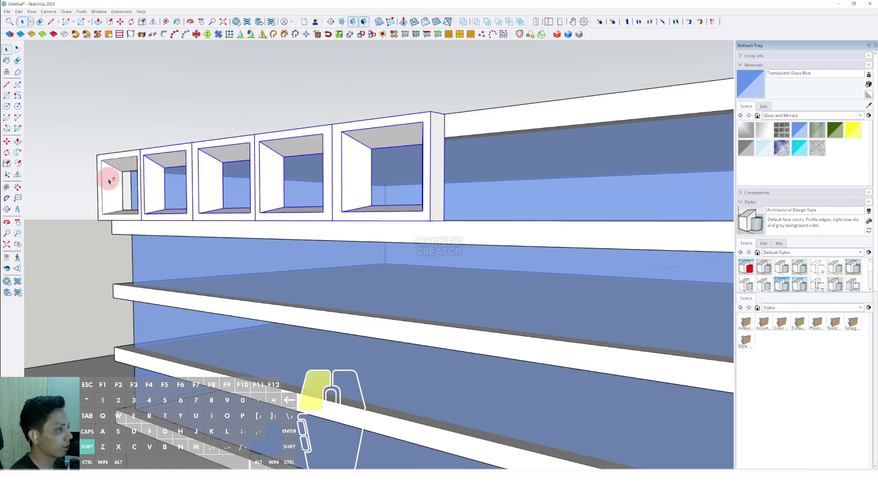
scroll(386, 176, down, 1)
right_click(411, 157)
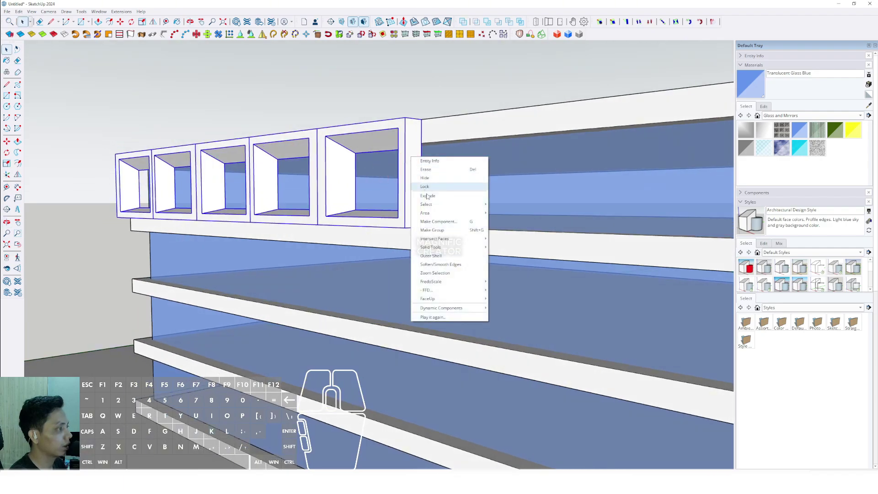
click(431, 230)
- Copy the grouped row of five modules straight down twice, stacking each copy directly beneath the row above
scroll(400, 164, up, 2)
scroll(419, 121, up, 1)
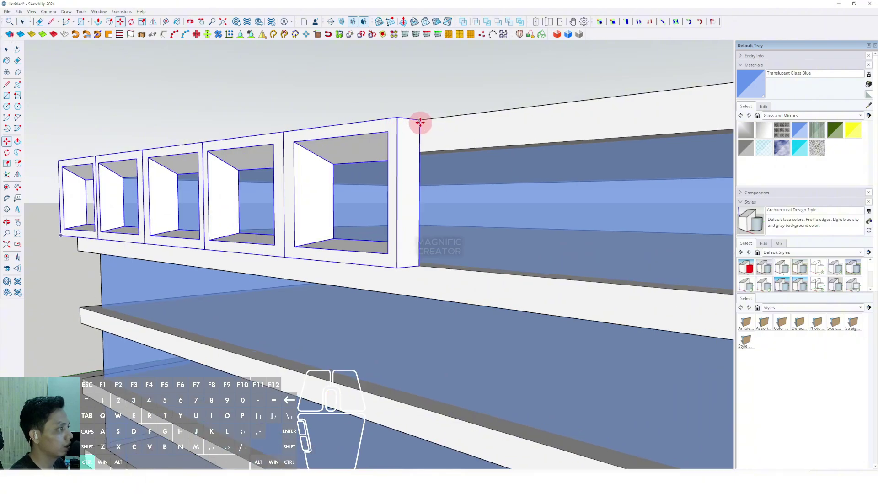
click(420, 120)
key(ctrl)
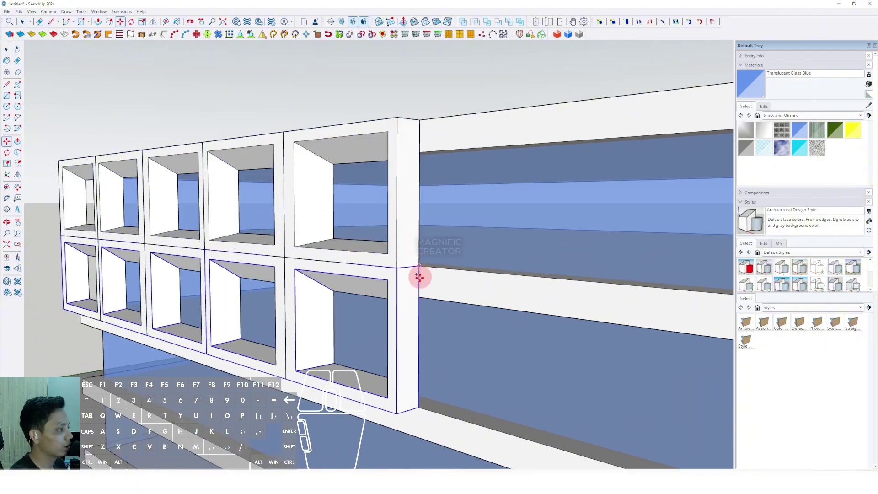
scroll(419, 277, down, 3)
scroll(407, 190, up, 2)
key(shift)
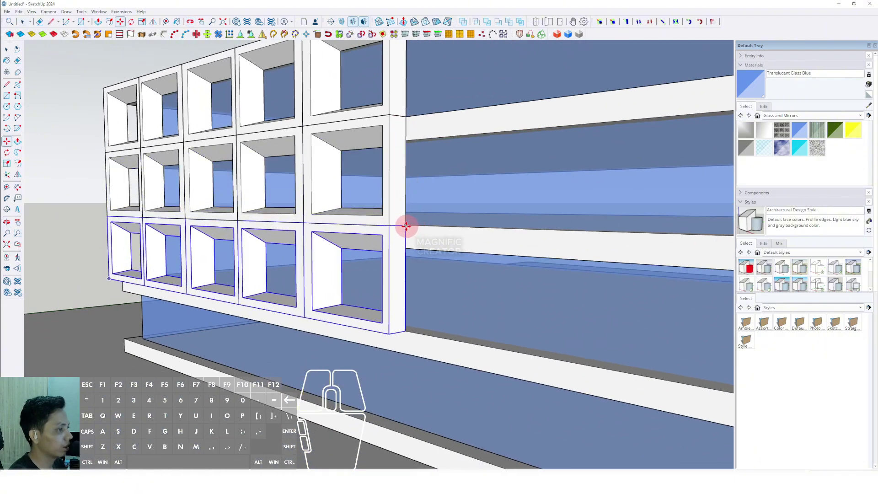
- Explode the three stacked row groups back into individual window modules
scroll(406, 226, down, 4)
key(space)
middle_drag(268, 247, 494, 214)
scroll(390, 227, down, 1)
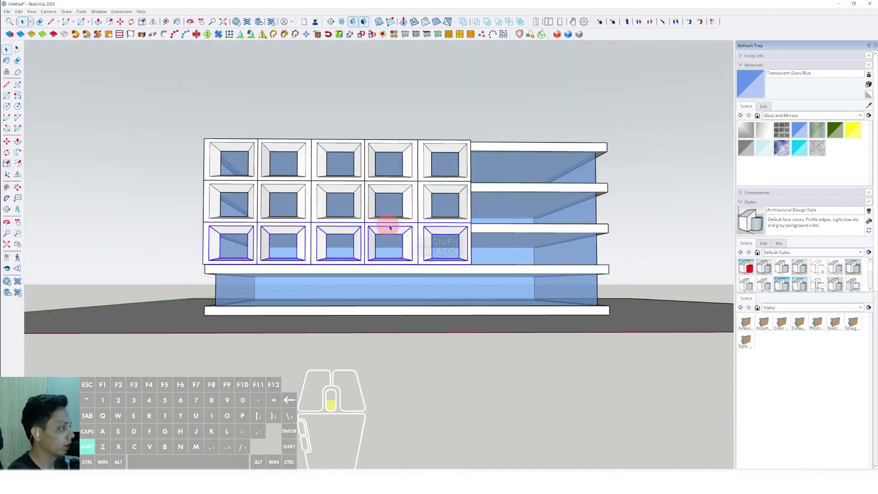
shift+middle_drag(389, 228, 454, 264)
scroll(471, 246, up, 2)
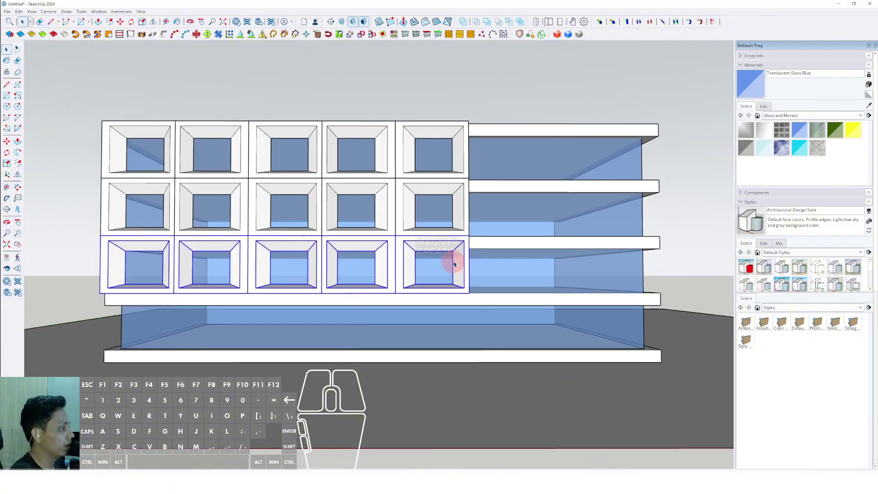
ctrl+click(463, 187)
ctrl+click(462, 157)
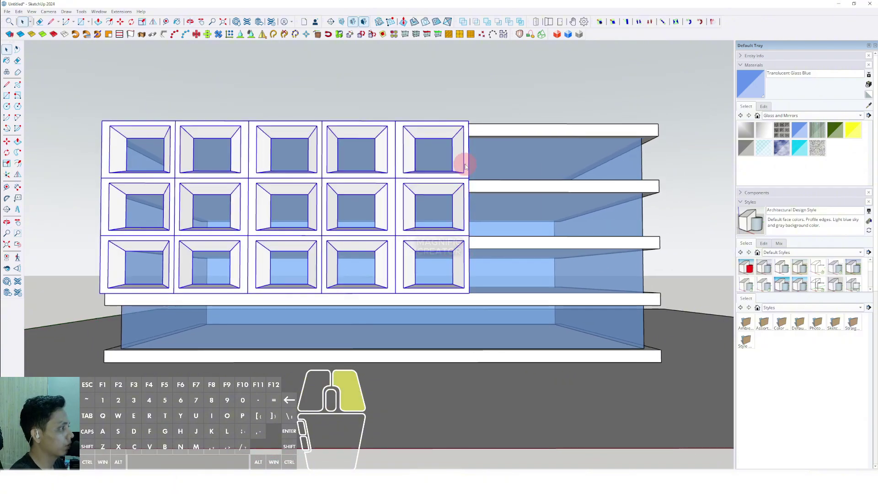
right_click(463, 161)
click(483, 205)
- Group the three stacked window modules in the end column next to the uncovered part of the facade
middle_drag(483, 206, 480, 165)
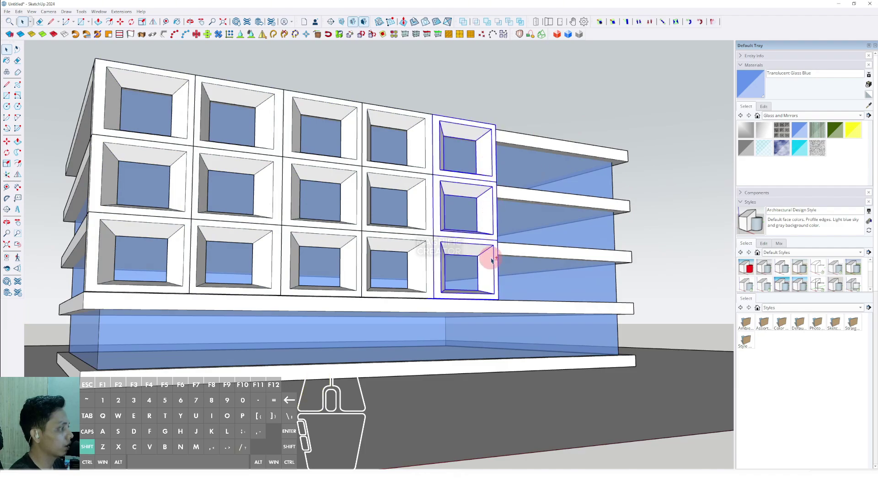
middle_drag(492, 260, 497, 203)
right_click(496, 203)
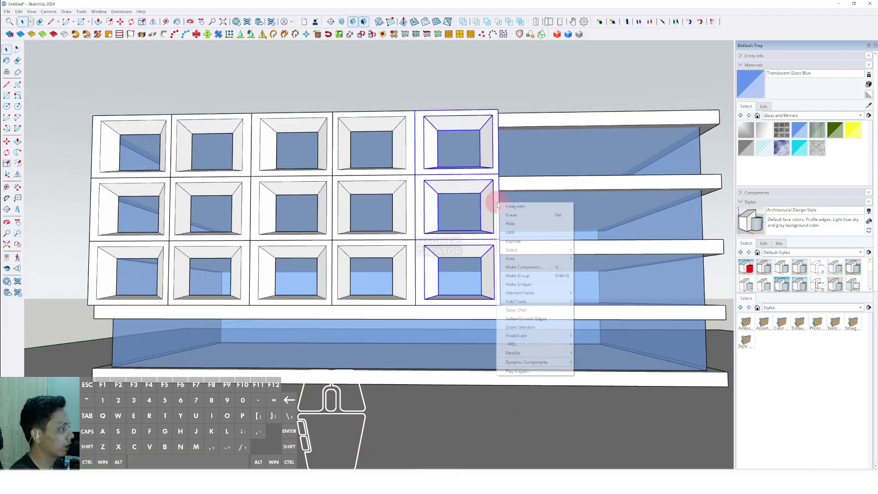
click(521, 271)
- Copy the grouped three-module column sideways, edge to edge, three times to extend the facade grid to eight columns
middle_drag(513, 269, 344, 246)
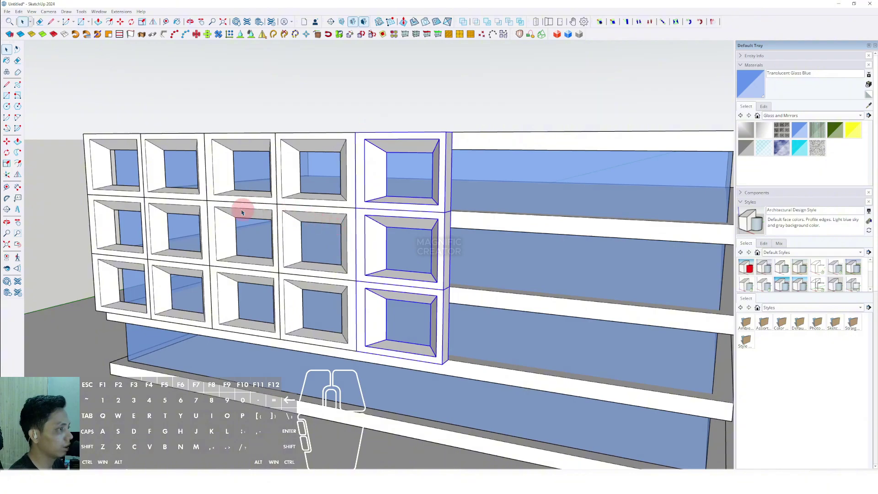
middle_drag(303, 217, 375, 215)
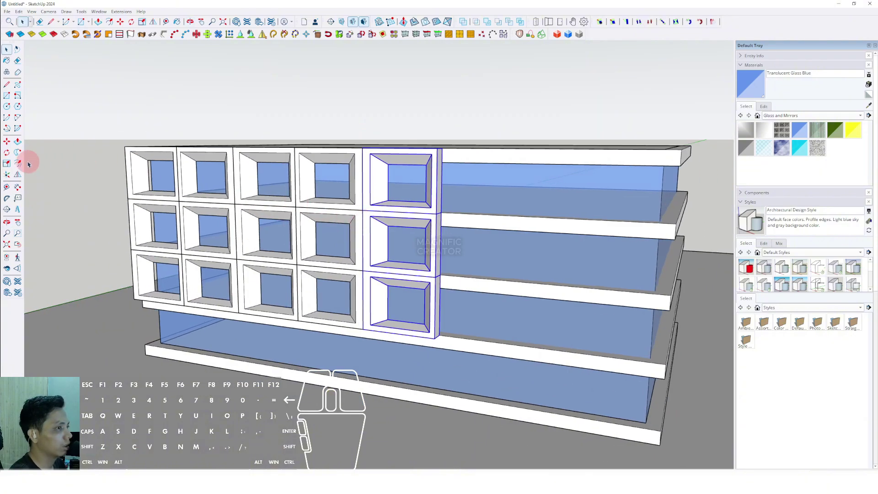
click(7, 142)
scroll(360, 218, up, 2)
click(364, 210)
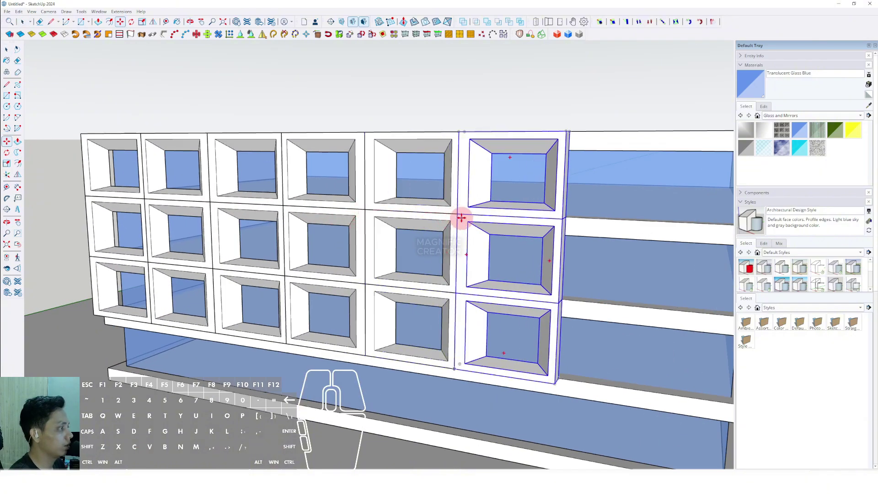
middle_drag(567, 216, 425, 231)
click(574, 227)
scroll(454, 232, down, 3)
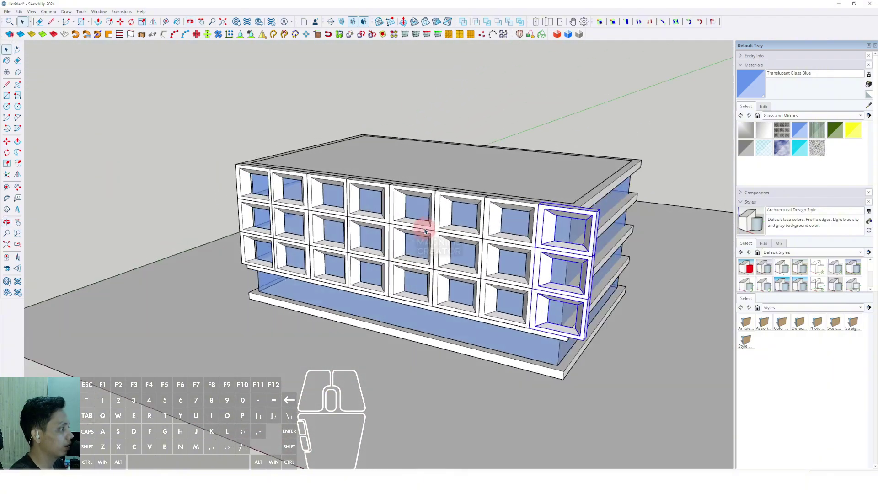
- Select the individual window modules in the first four columns and make them one group
click(396, 223)
scroll(392, 228, up, 3)
click(369, 217)
scroll(386, 231, up, 3)
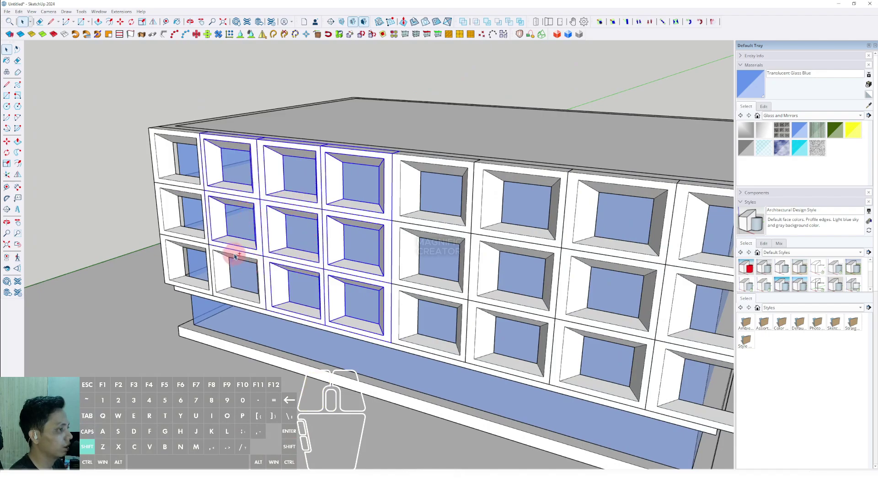
shift+click(183, 185)
right_click(181, 180)
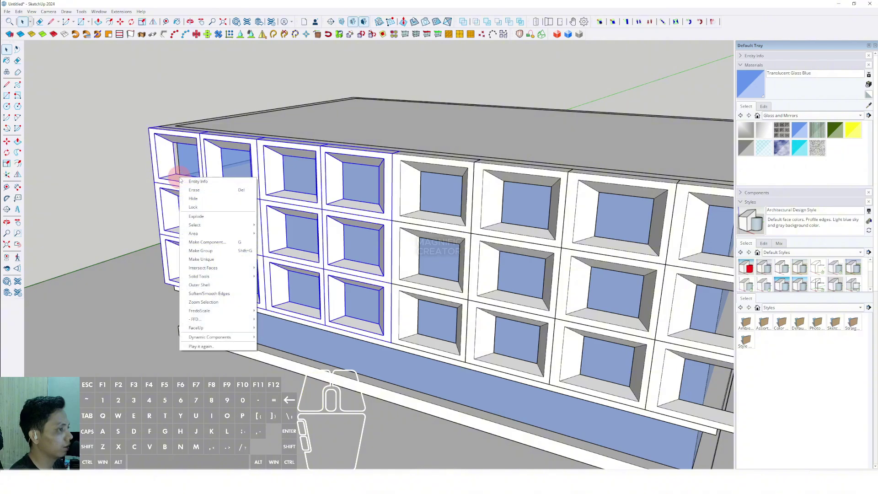
click(200, 251)
- Select the four-column group with the remaining four column groups and make the whole facade grid one group
scroll(304, 245, down, 5)
middle_drag(303, 245, 398, 206)
click(396, 217)
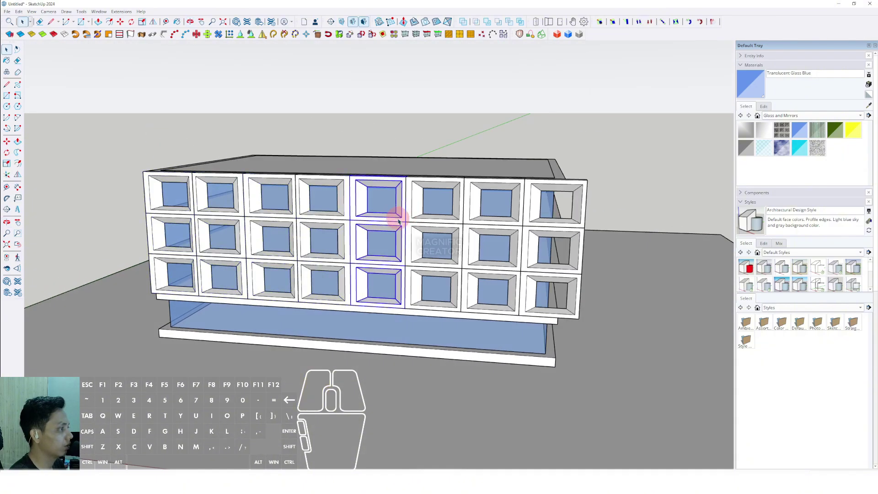
shift+click(467, 223)
shift+click(538, 220)
shift+click(338, 216)
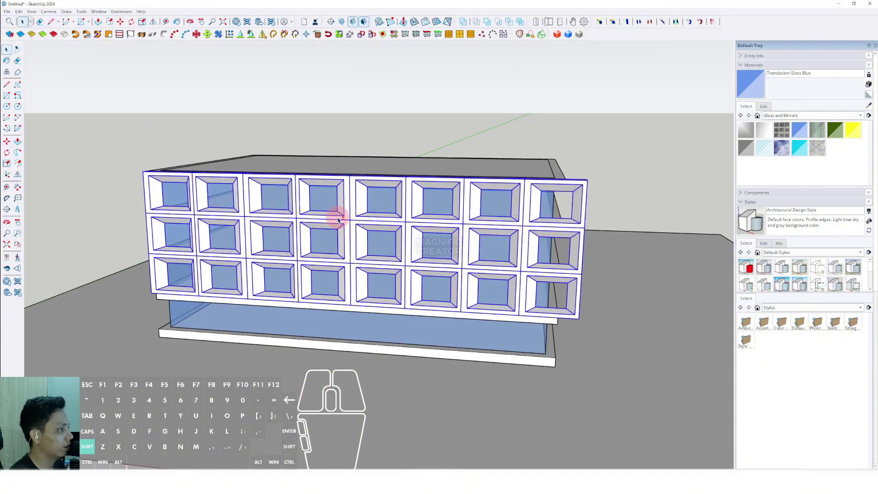
right_click(339, 217)
click(361, 291)
- Move the facade grid sideways along the front so it overhangs both ends of the slabs equally
middle_drag(366, 283, 451, 249)
scroll(414, 274, up, 1)
key(m)
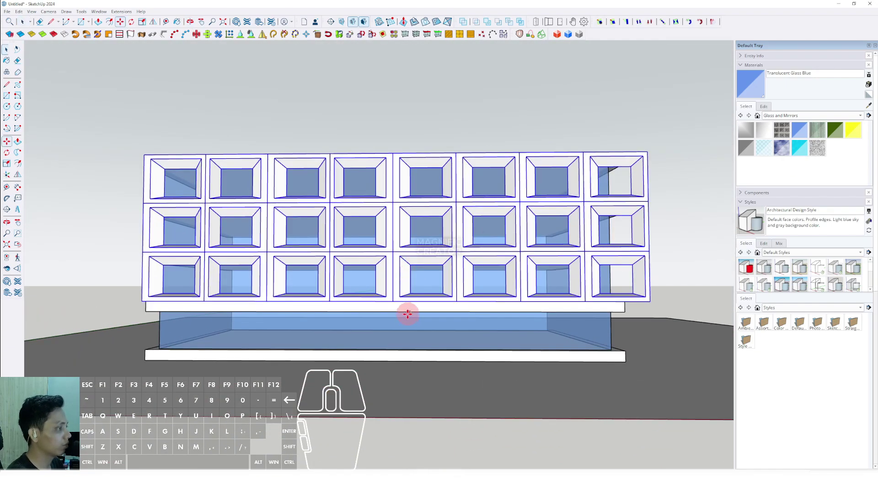
click(393, 302)
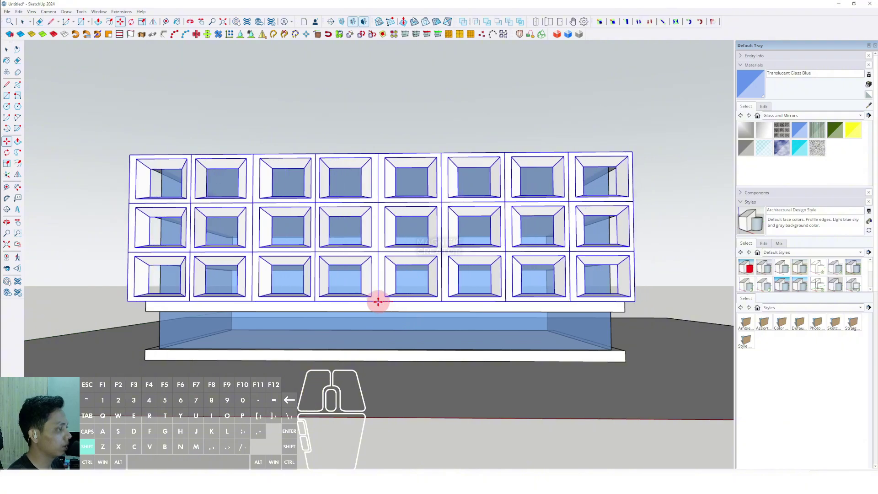
shift+scroll(378, 302, down, 2)
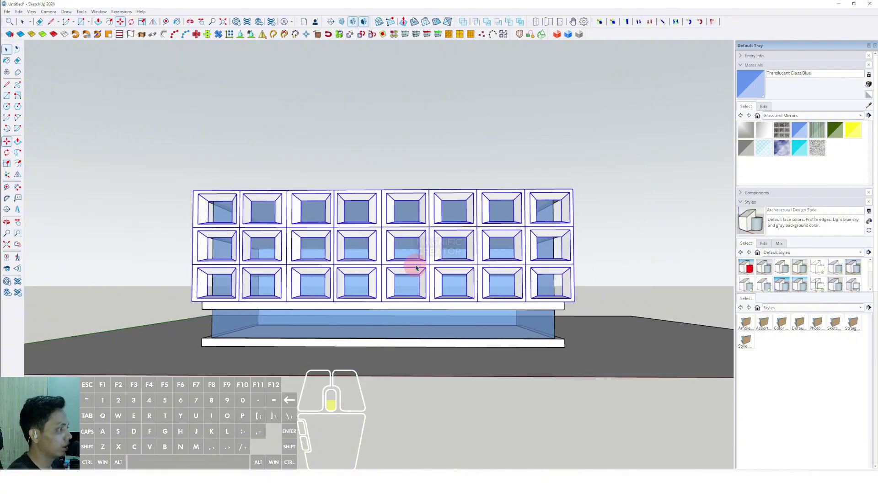
middle_drag(416, 268, 460, 269)
scroll(486, 280, up, 3)
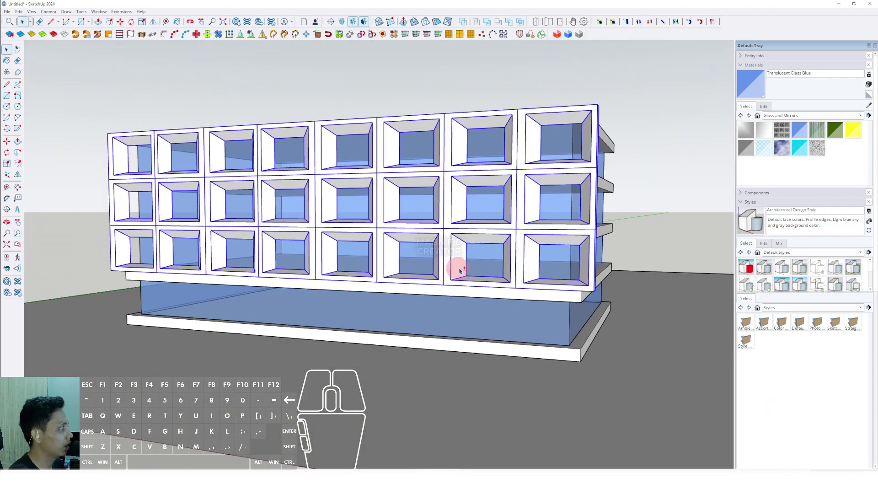
- Switch the materials to the Colors collection and paint the facade grid with the light orange Color C03
click(861, 116)
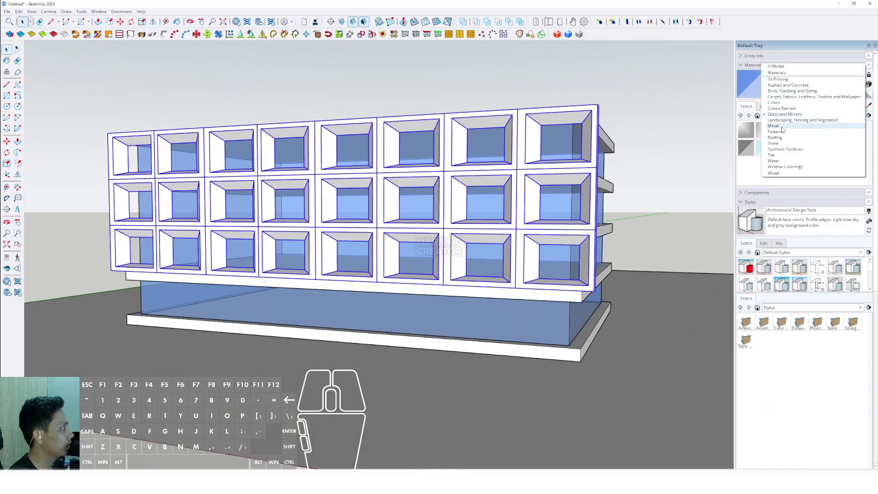
click(773, 101)
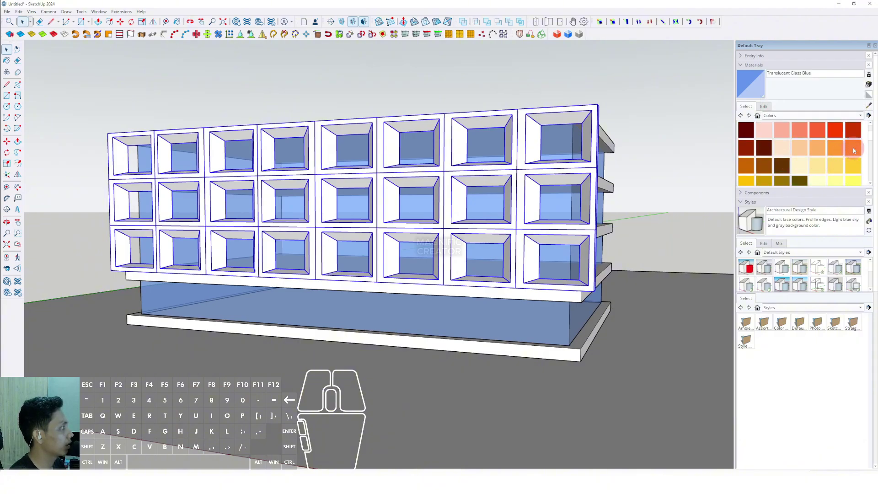
click(854, 149)
click(597, 127)
mouse_move(509, 166)
middle_down()
mouse_move(462, 176)
mouse_move(451, 192)
mouse_move(459, 193)
middle_up()
click(813, 153)
click(620, 145)
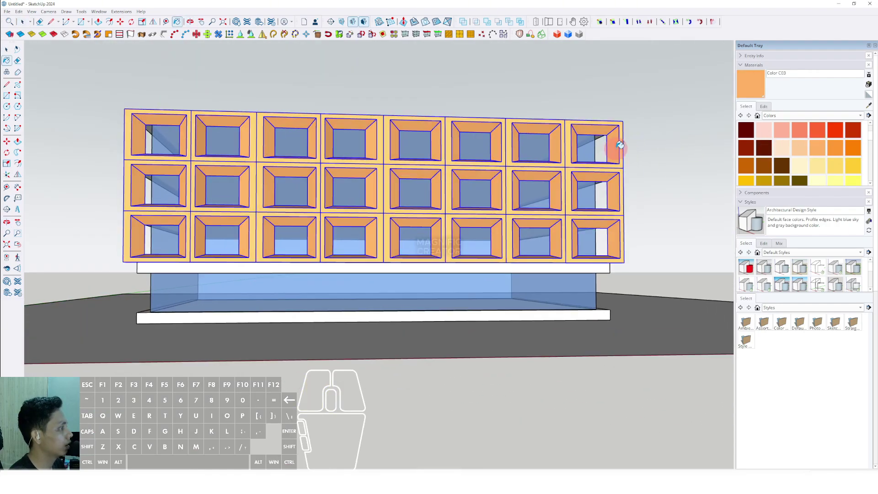
- Repaint the facade grid with Color C06 and brighten that material to a more vivid orange
middle_drag(400, 178, 485, 192)
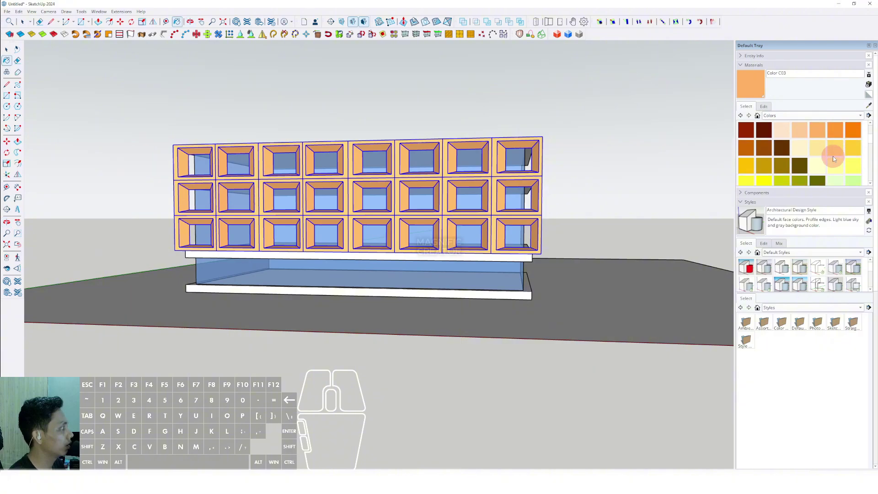
click(747, 167)
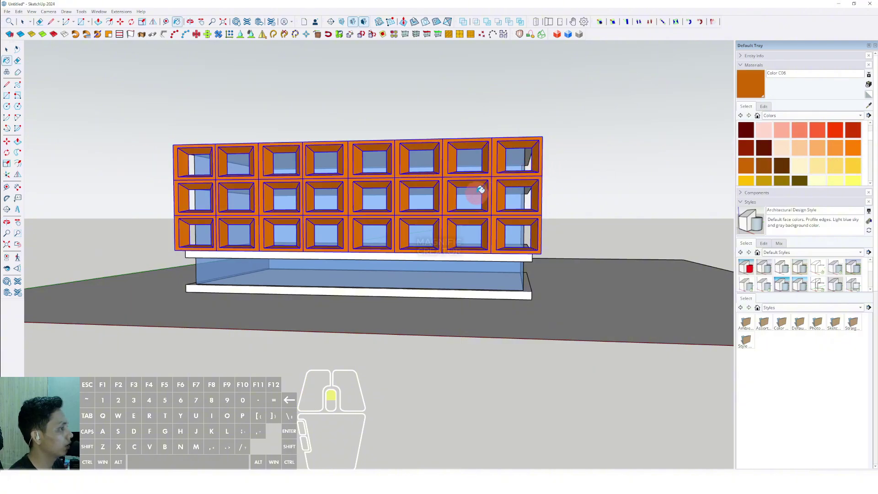
middle_drag(481, 189, 454, 187)
scroll(509, 173, up, 3)
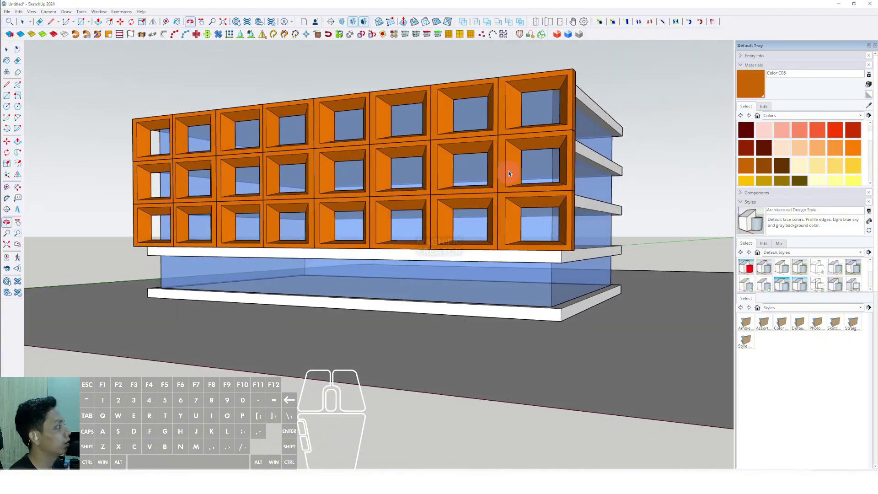
click(764, 106)
click(775, 144)
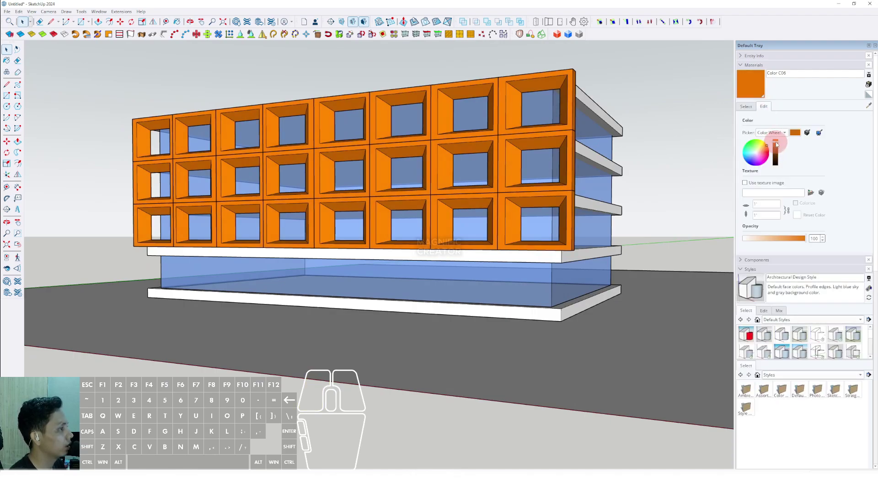
scroll(439, 206, down, 3)
middle_drag(439, 205, 504, 257)
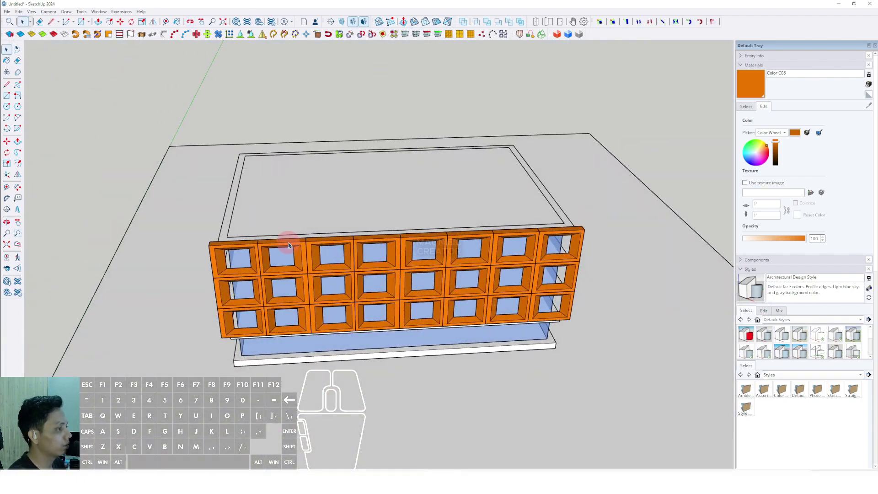
- Copy the orange facade grid sideways to the open ground beside the building
click(289, 245)
scroll(275, 247, up, 1)
middle_drag(455, 283, 283, 234)
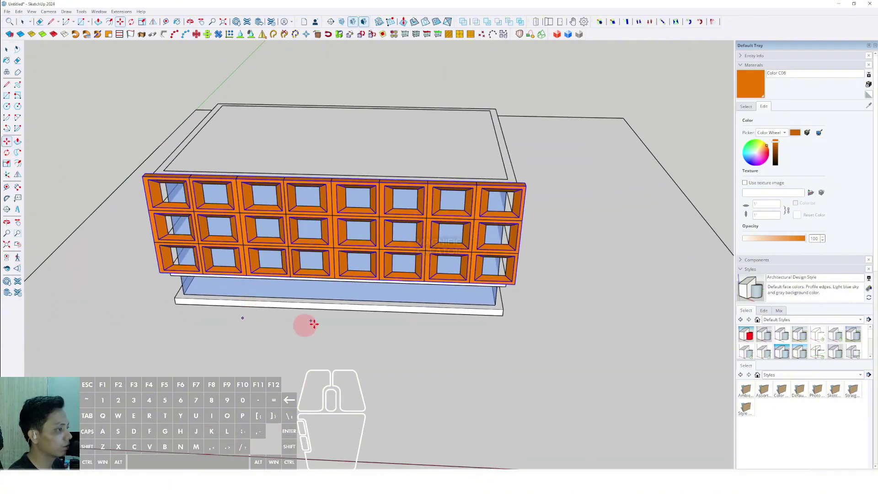
shift+middle_drag(366, 321, 158, 311)
scroll(157, 311, down, 1)
click(371, 306)
key(space)
- Rotate the copied facade grid 90 degrees horizontally to make it parallel to the building's short side
scroll(353, 290, up, 2)
shift+middle_drag(353, 290, 347, 308)
key(q)
click(331, 310)
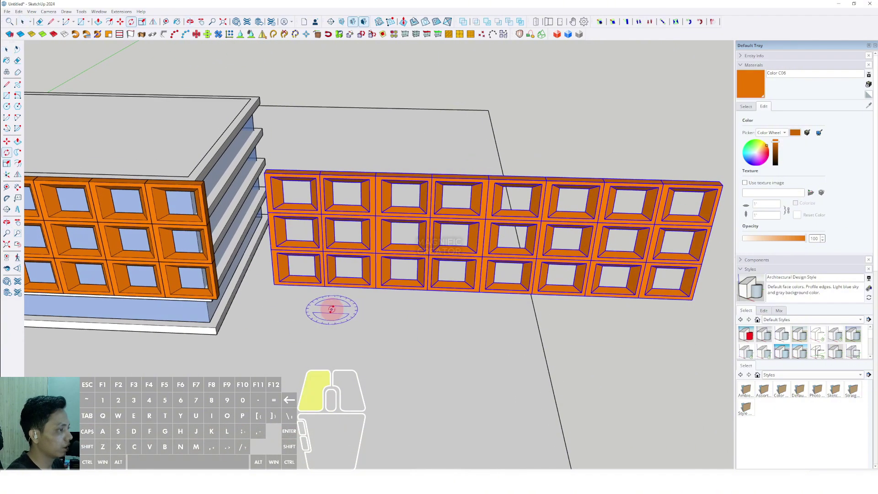
click(375, 300)
text(90)
key(Return)
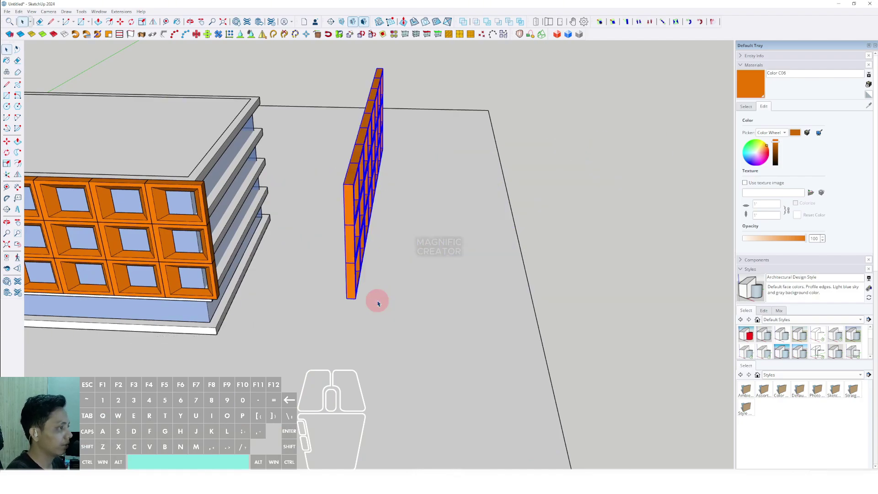
- Move the rotated grid by its top corner to meet the front grid's top corner on the building's short side
middle_drag(377, 303, 128, 211)
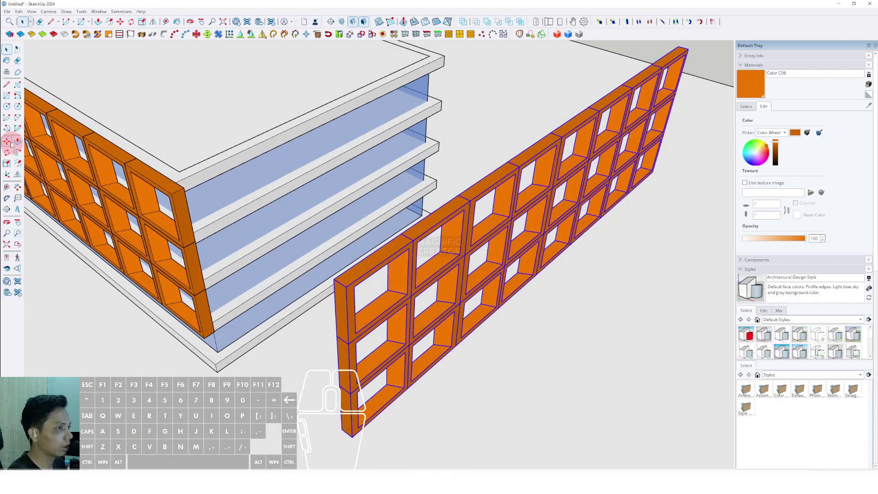
click(348, 278)
click(172, 186)
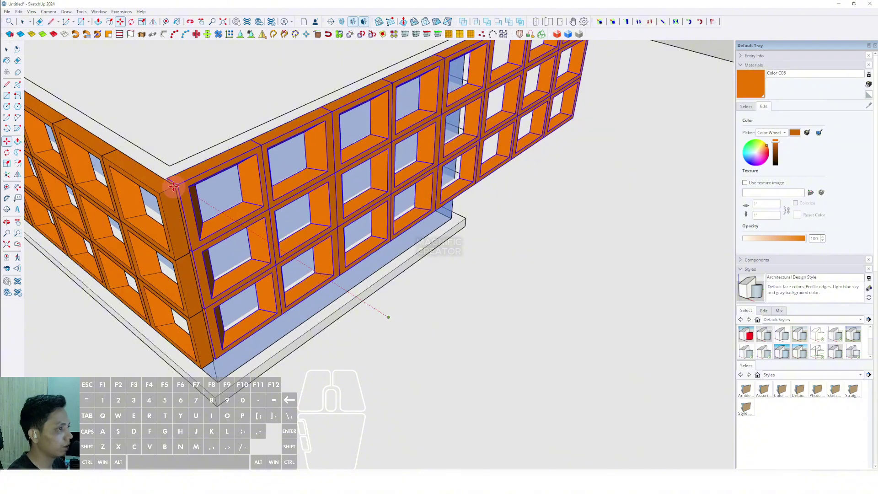
key(space)
- Edit the side facade grid and delete the three columns overhanging the building, keeping five
scroll(185, 187, down, 2)
shift+middle_drag(185, 187, 229, 265)
shift+middle_drag(228, 265, 392, 196)
scroll(402, 202, up, 2)
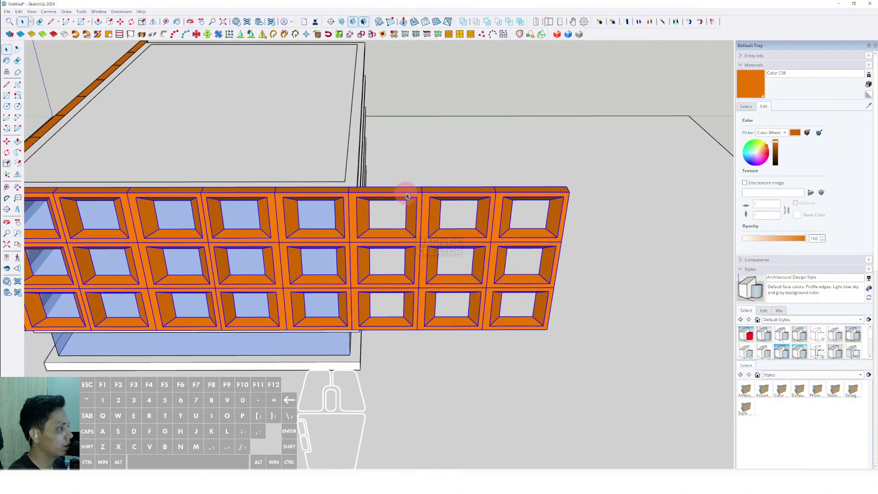
double_click(413, 198)
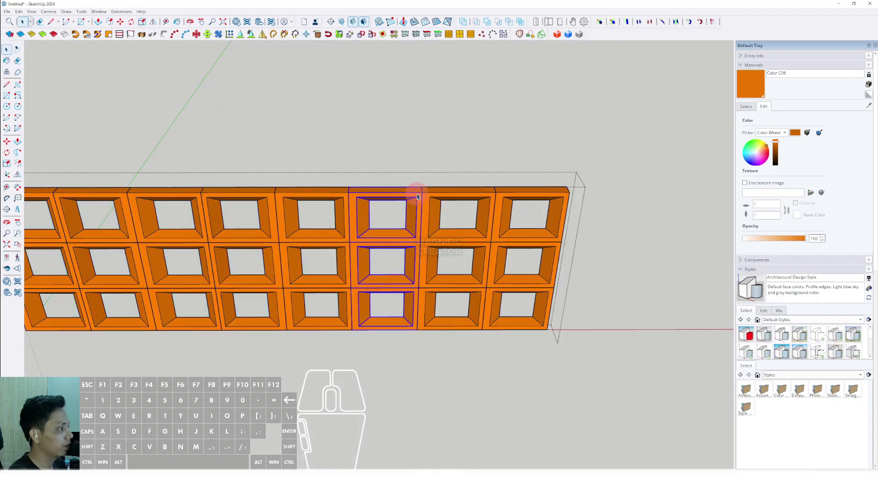
key(Delete)
click(526, 208)
key(Delete)
scroll(443, 185, down, 3)
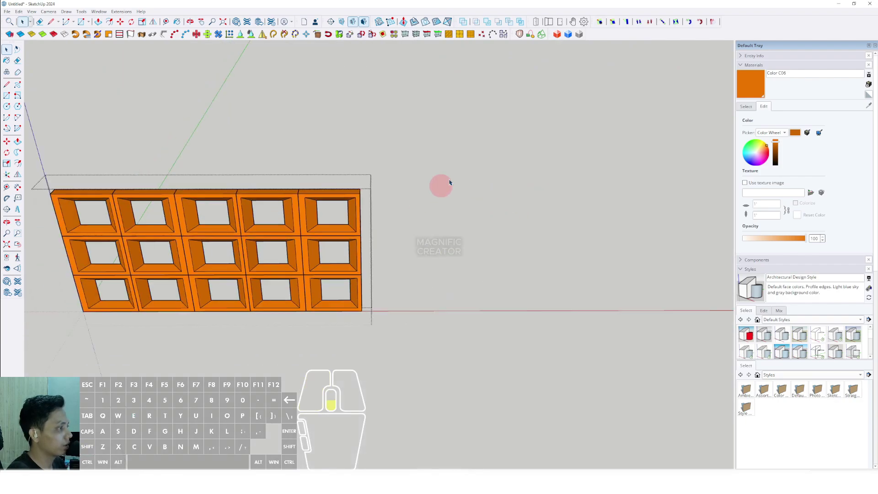
middle_drag(444, 185, 442, 274)
scroll(355, 223, up, 2)
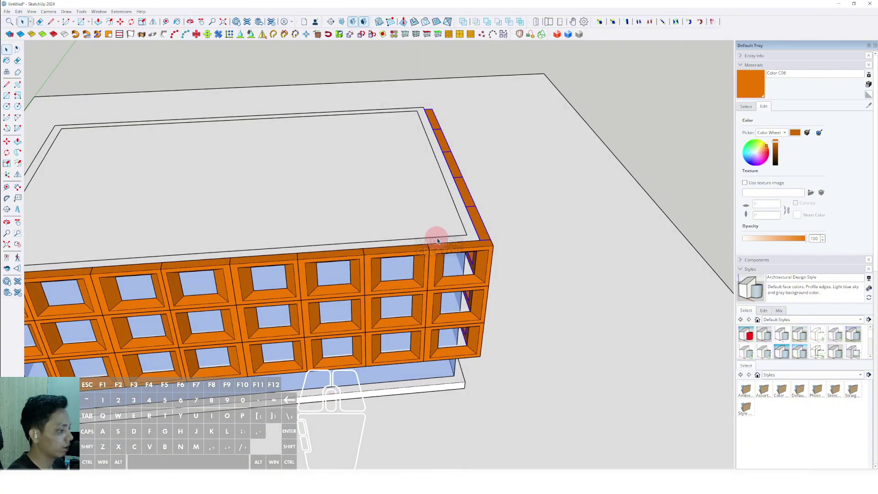
scroll(437, 240, down, 3)
middle_drag(430, 242, 133, 243)
middle_drag(595, 256, 407, 246)
scroll(256, 242, up, 3)
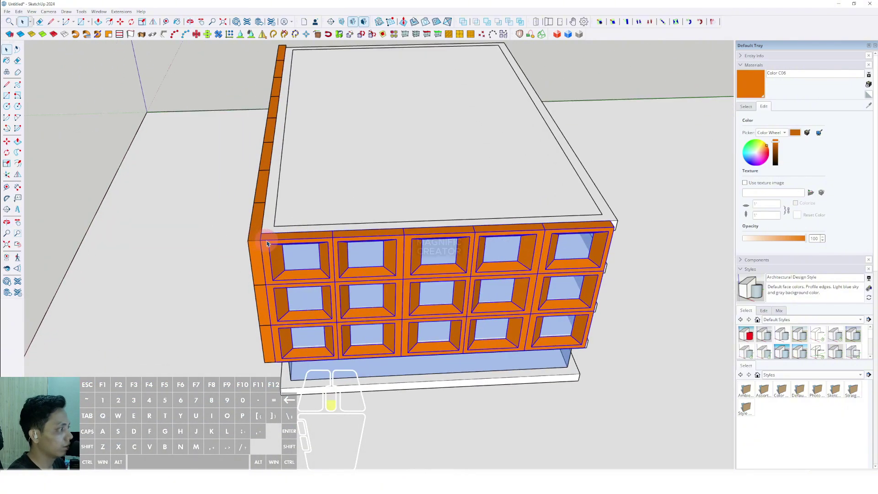
- Copy the eight-column orange grid from its long side across the building to open ground beyond the opposite long side
middle_drag(268, 244, 172, 196)
click(7, 142)
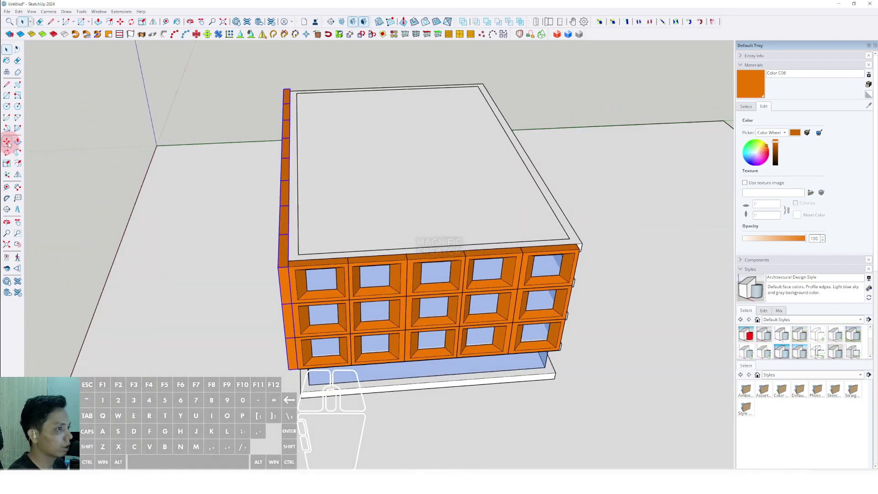
click(292, 213)
scroll(339, 214, down, 3)
shift+middle_drag(366, 215, 194, 225)
click(377, 225)
- Flip the copied eight-column grid through its depth so its splayed openings face away from the building
key(space)
scroll(377, 225, up, 2)
middle_drag(378, 226, 244, 229)
click(154, 22)
scroll(380, 177, up, 2)
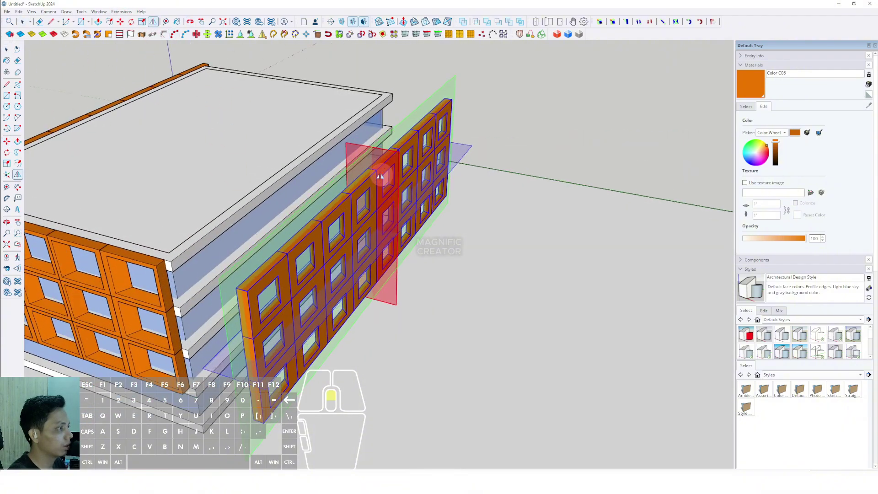
click(402, 125)
key(space)
scroll(320, 257, down, 3)
- Move the flipped eight-column grid by its top corner onto the roof slab corner of the open long side
scroll(310, 265, up, 5)
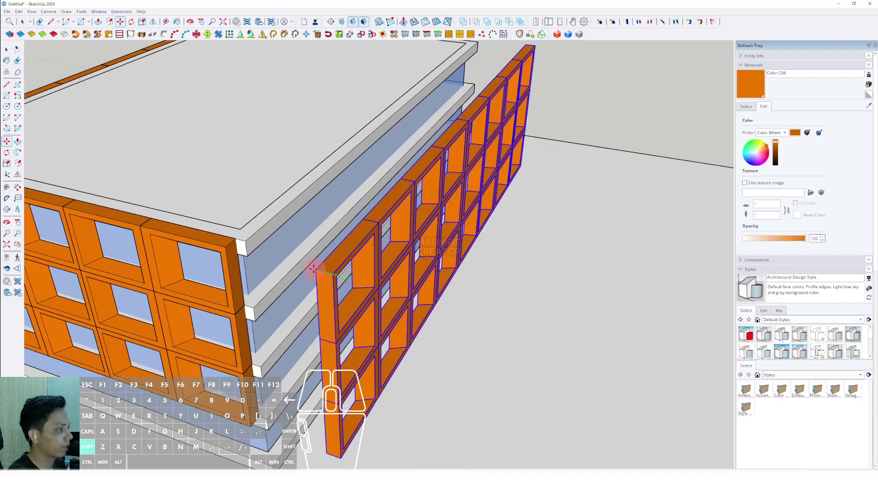
click(244, 237)
key(space)
- Copy the five-column grid from its short side to just outside the building's opposite short side
middle_drag(244, 237, 466, 281)
middle_drag(459, 270, 275, 205)
click(318, 247)
key(space)
scroll(314, 267, up, 2)
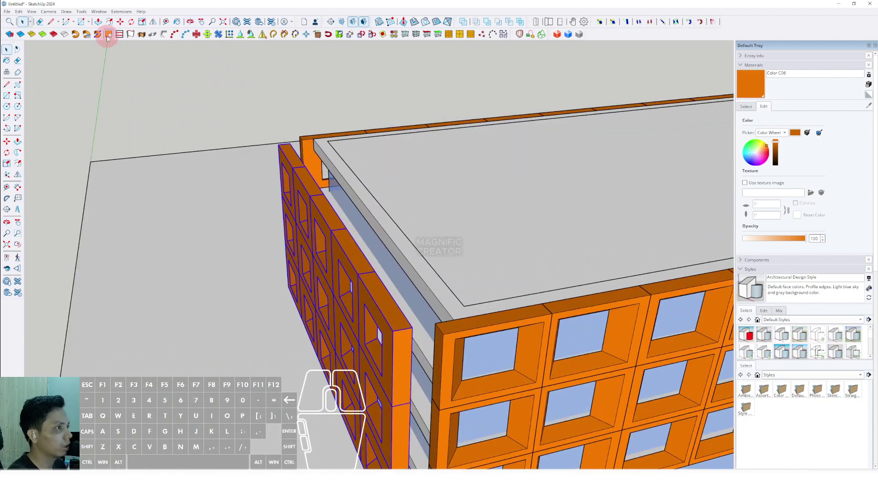
- Flip the copied five-column grid to face outward and move it against the building's open short side
click(153, 22)
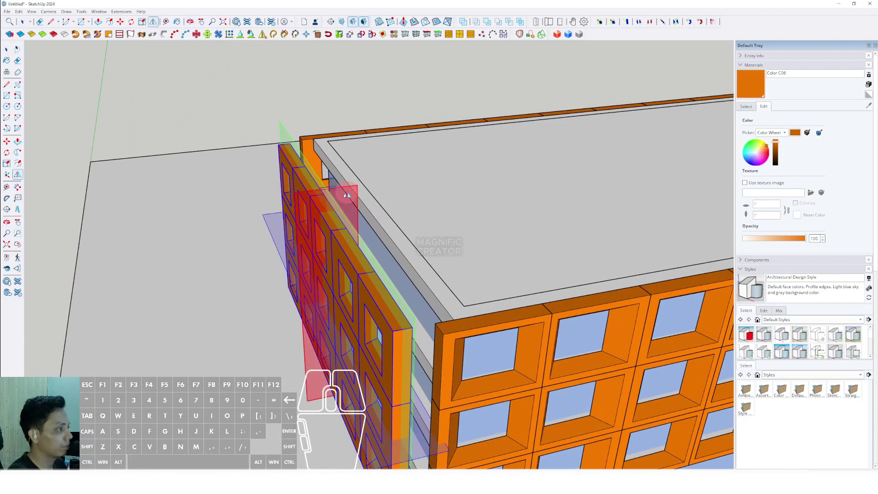
click(315, 175)
scroll(210, 213, up, 2)
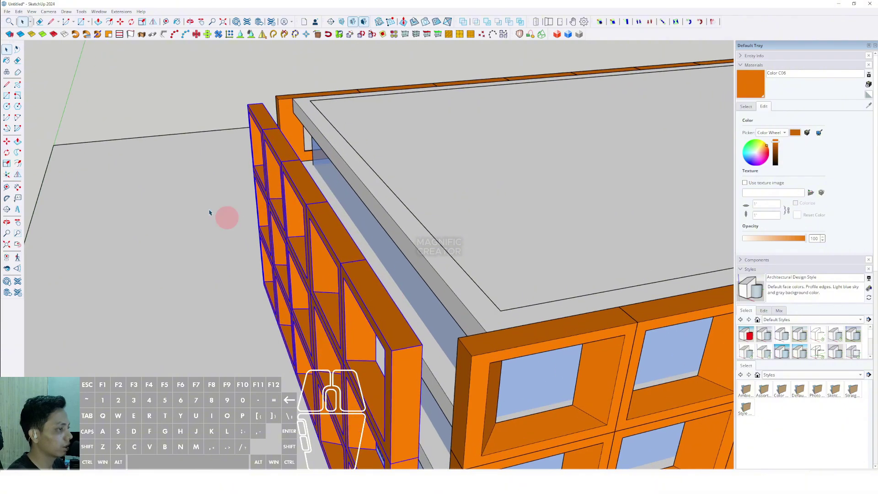
drag(381, 285, 423, 254)
key(space)
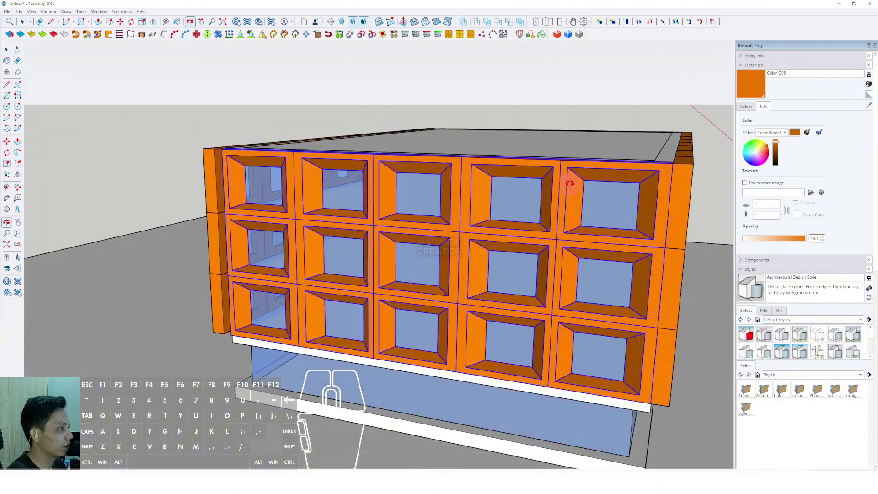
- Draw a rectangle at the foot of the corner gap between the grids and push it up to the grids' full height
scroll(569, 183, down, 3)
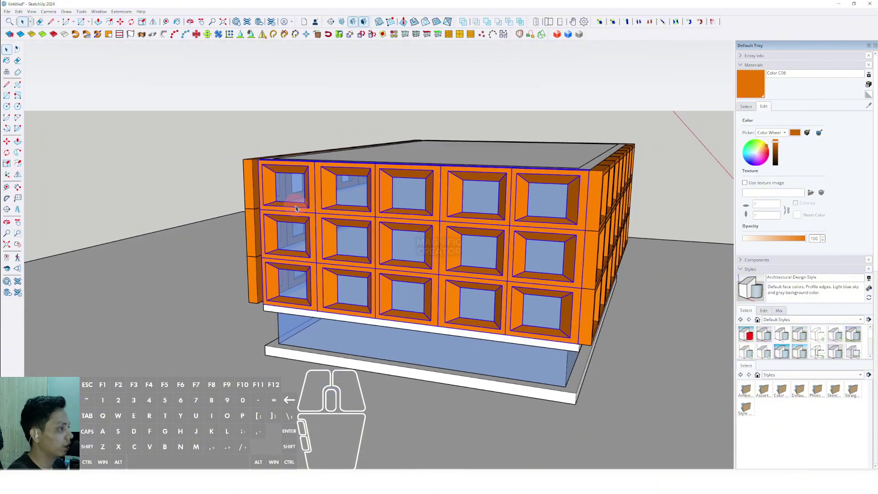
middle_drag(290, 195, 297, 196)
scroll(298, 196, up, 5)
middle_drag(392, 284, 338, 215)
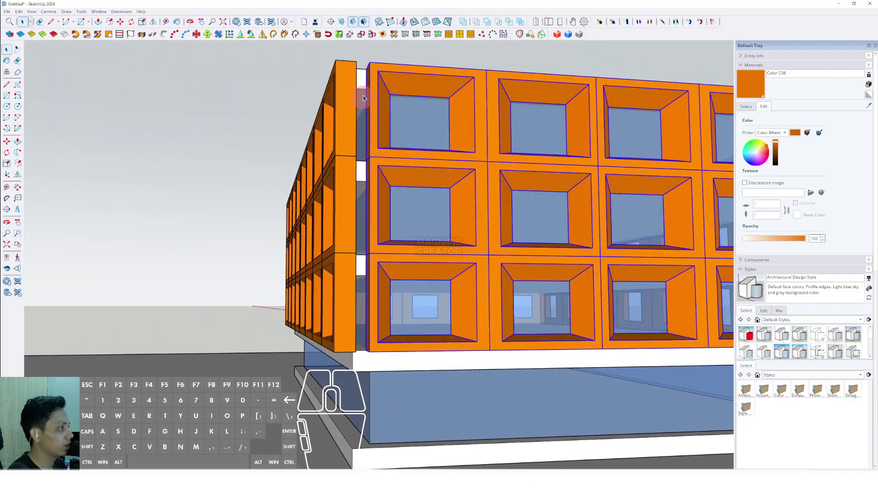
scroll(378, 351, up, 2)
click(372, 348)
mouse_move(372, 349)
middle_down()
mouse_move(303, 402)
mouse_move(298, 418)
middle_up()
scroll(359, 343, up, 4)
click(347, 332)
key(space)
key(v)
scroll(357, 338, down, 5)
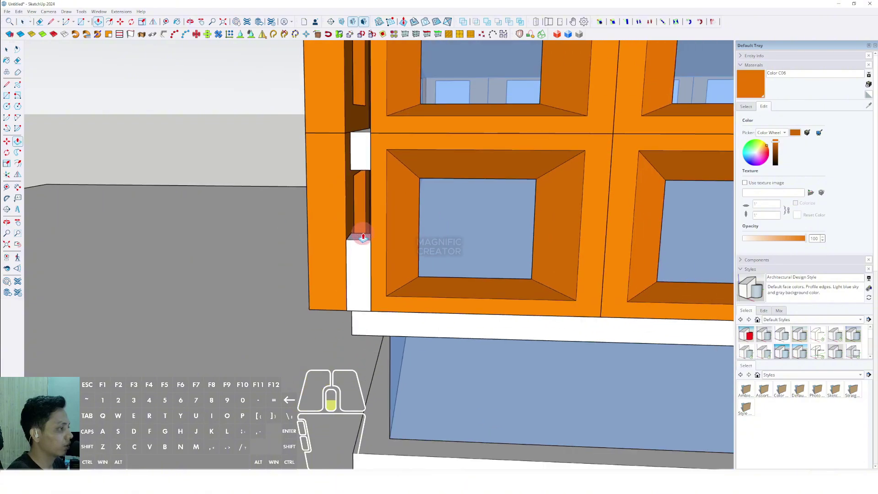
middle_drag(365, 124, 347, 207)
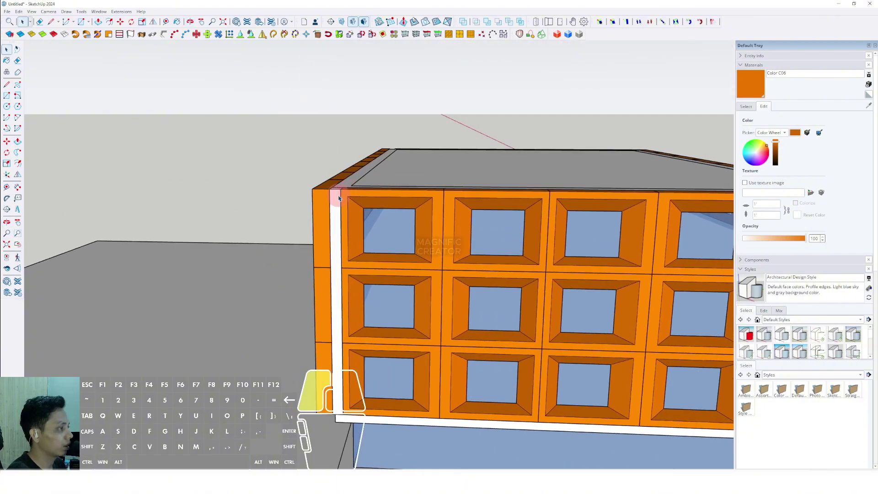
- Group the corner filler strip and paint it with the orange Color C06
right_click(339, 198)
click(756, 81)
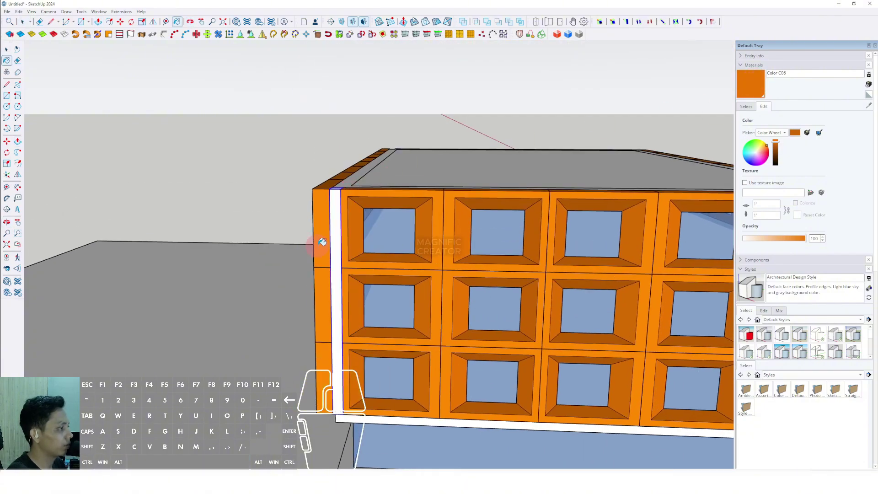
scroll(343, 234, down, 5)
middle_drag(568, 231, 253, 333)
scroll(274, 270, up, 6)
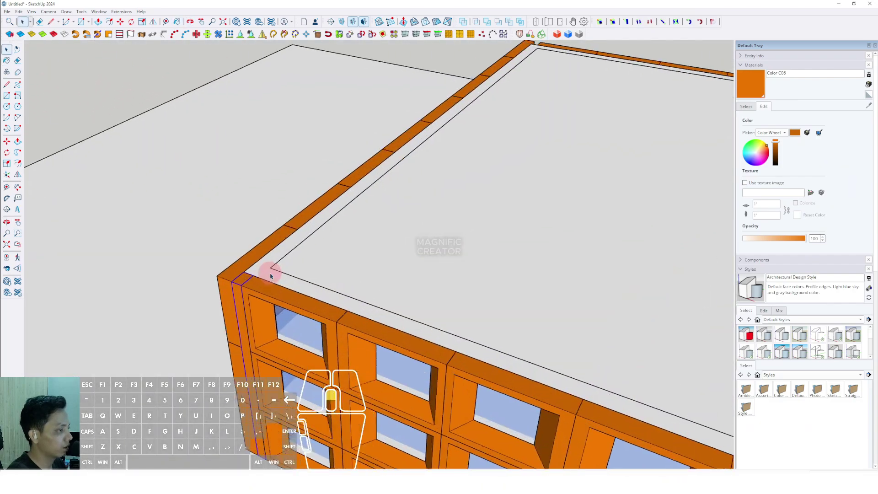
- Copy the orange filler strip along the long side to the gap at the opposite corner
scroll(243, 309, up, 1)
key(m)
shift+scroll(279, 256, down, 5)
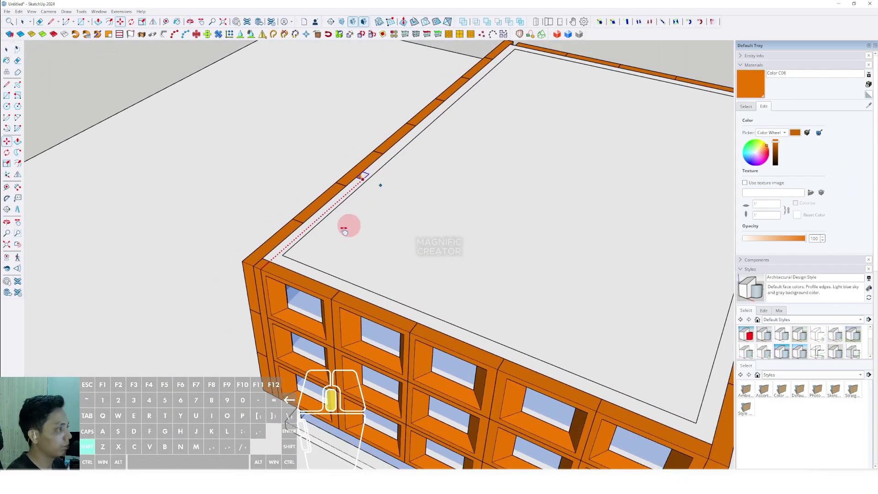
shift+middle_drag(512, 57, 343, 96)
shift+scroll(319, 249, up, 4)
shift+click(318, 252)
key(space)
- Draw a rectangle on the long front edge of the slab above the ground floor and push it outward as an entrance canopy
scroll(318, 252, down, 7)
scroll(357, 311, up, 3)
middle_drag(361, 315, 483, 307)
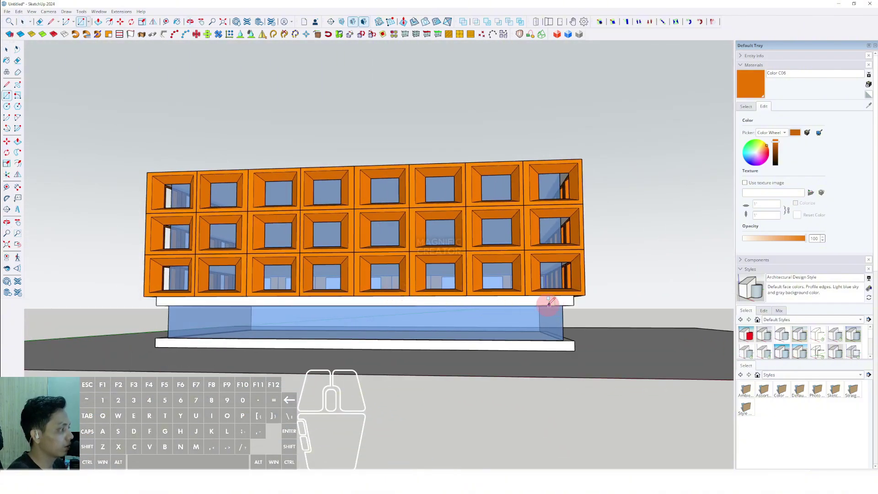
scroll(362, 294, up, 6)
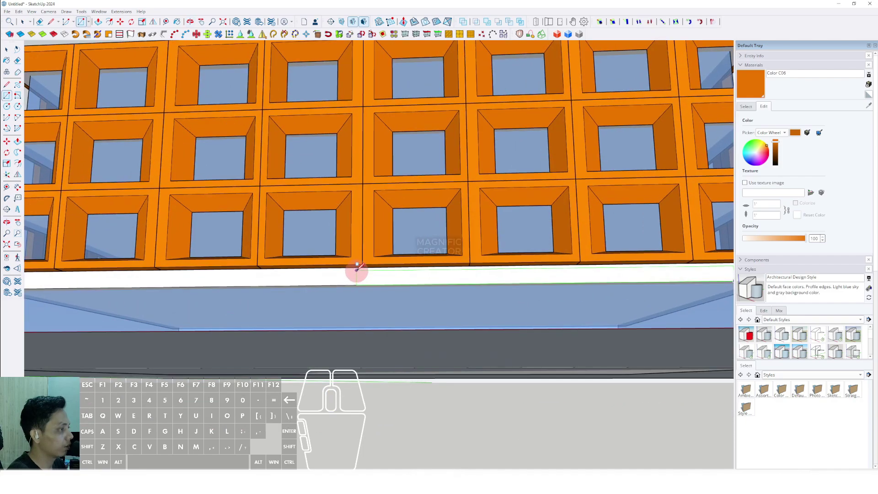
middle_drag(368, 274, 411, 286)
key(v)
click(402, 251)
scroll(421, 259, down, 1)
scroll(423, 263, down, 3)
scroll(498, 302, up, 2)
scroll(458, 277, up, 4)
- Offset the canopy's top outline inward to cut a rectangular opening through it, and make the canopy a group
middle_drag(412, 286, 500, 231)
middle_drag(442, 240, 505, 284)
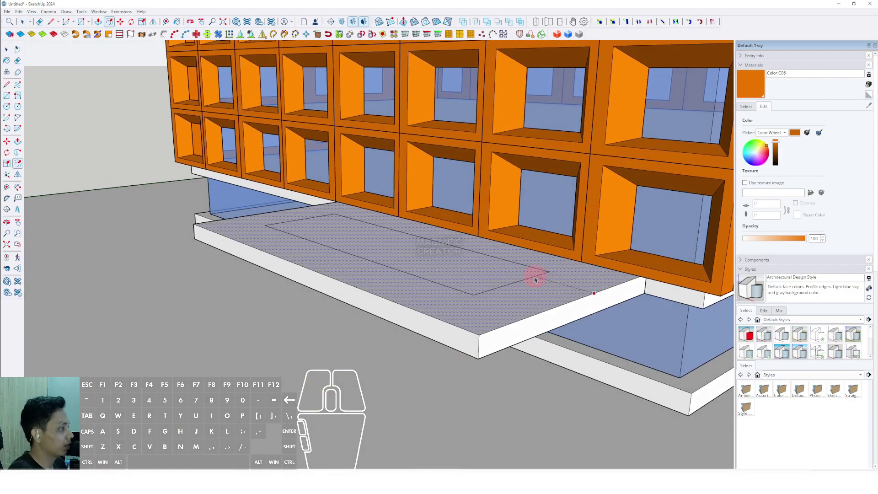
drag(442, 253, 457, 279)
middle_drag(457, 279, 552, 270)
key(space)
click(551, 270)
right_click(552, 270)
click(570, 335)
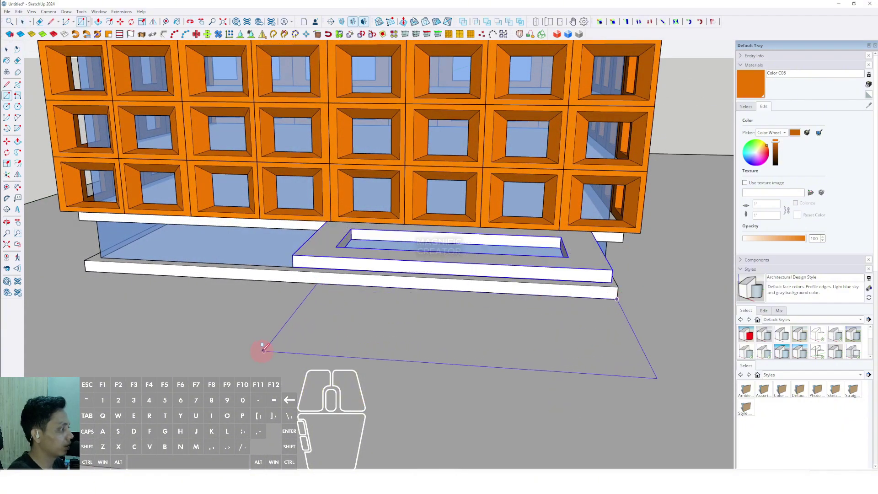
- Build a thin rectangular entrance slab on the ground in front of the canopy and make it a group
click(254, 344)
drag(465, 317, 470, 312)
key(space)
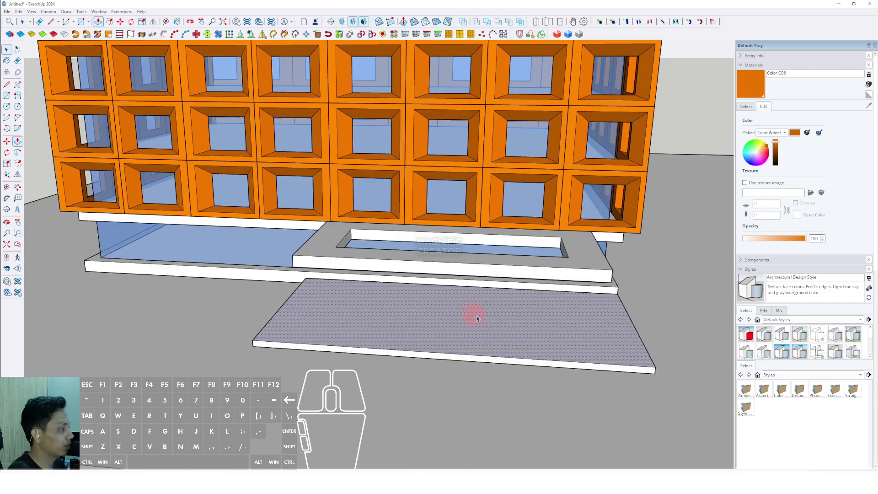
middle_drag(471, 312, 545, 303)
click(380, 302)
right_click(379, 302)
click(406, 365)
- Examine the canopy and entrance slab at the building's front from near and far
scroll(358, 314, down, 2)
scroll(423, 286, down, 3)
middle_drag(425, 286, 425, 353)
scroll(396, 284, up, 5)
scroll(504, 291, down, 4)
scroll(372, 333, up, 6)
scroll(426, 352, down, 2)
scroll(356, 323, down, 8)
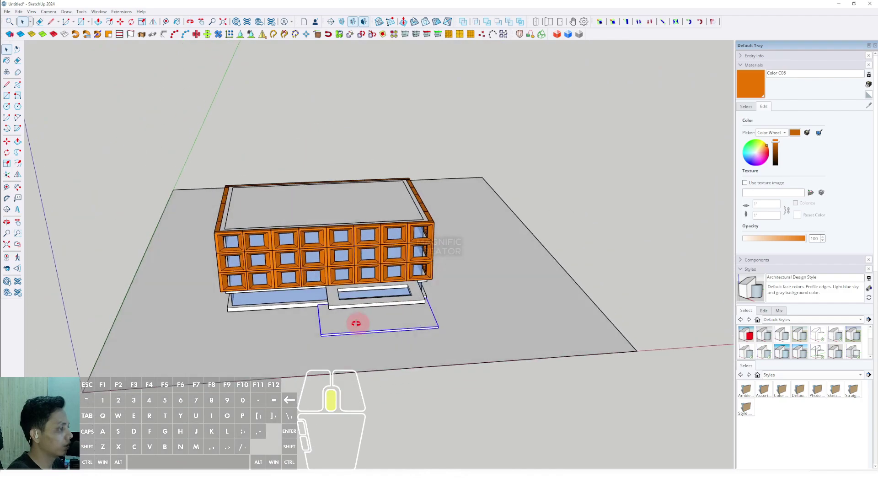
- Scale the ground plane outward in front of the building and along one side
middle_drag(356, 323, 340, 365)
click(339, 365)
key(s)
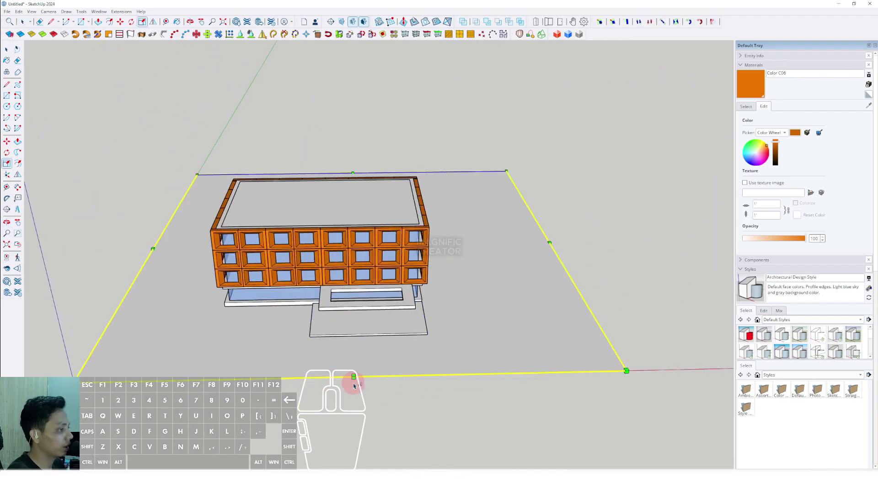
drag(353, 371, 373, 401)
scroll(367, 337, down, 2)
drag(161, 227, 104, 221)
- Open the ground plane for editing and draw a closed, curving freehand planting bed beside the entrance slab
key(p)
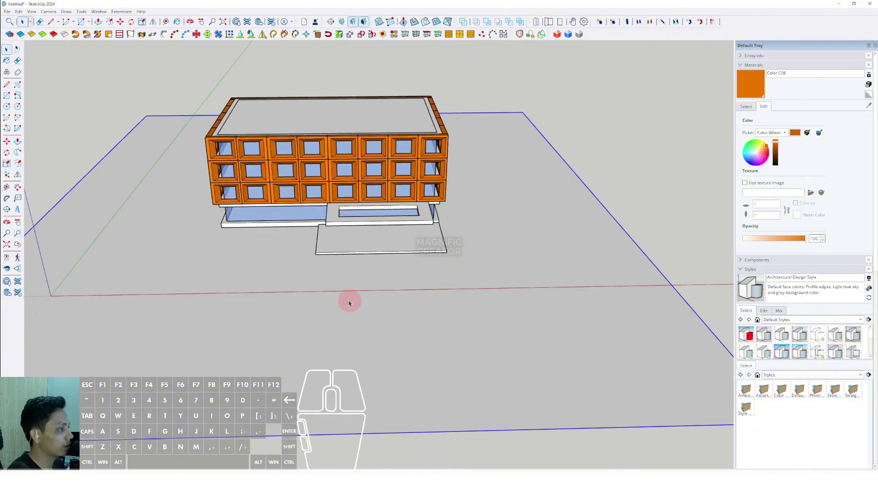
scroll(348, 300, up, 5)
key(comma)
middle_drag(329, 298, 319, 292)
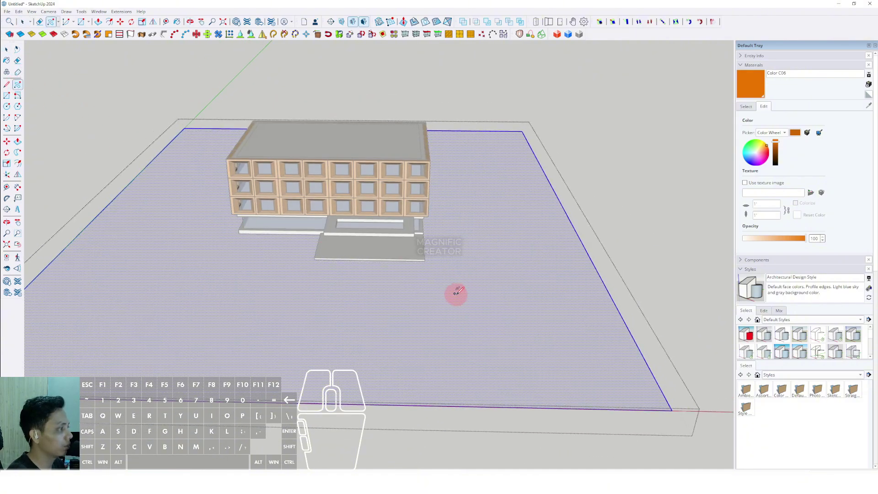
drag(458, 289, 477, 281)
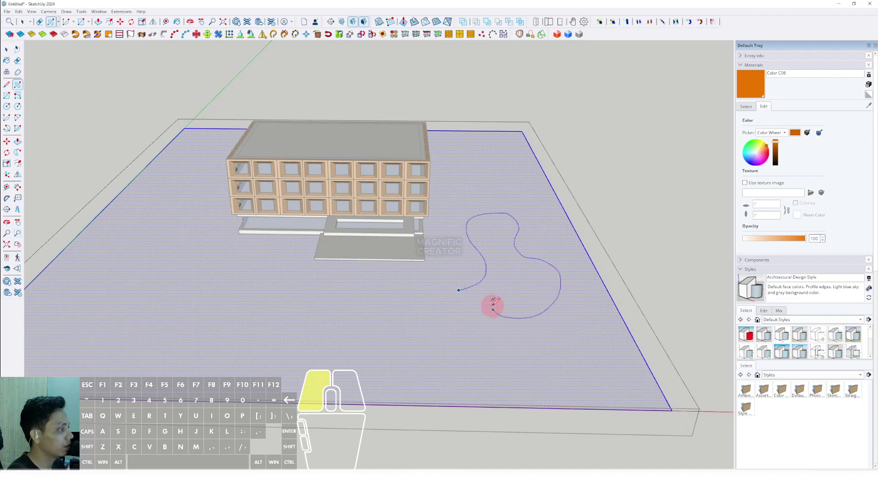
drag(459, 290, 458, 289)
- Draw two more closed freehand beds on the ground, a large one past the building's other end and a small one near its front
middle_drag(459, 289, 283, 211)
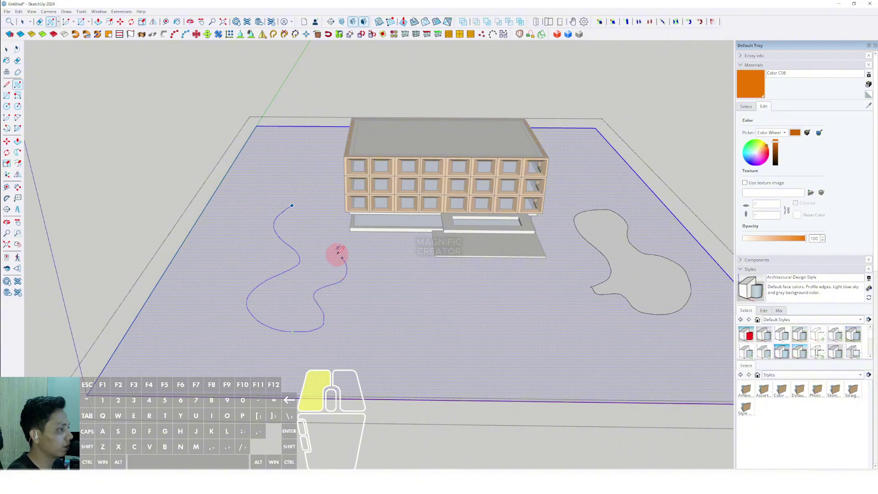
drag(293, 205, 292, 205)
mouse_move(293, 205)
middle_down()
mouse_move(500, 284)
mouse_move(444, 190)
mouse_move(465, 210)
mouse_move(341, 263)
middle_up()
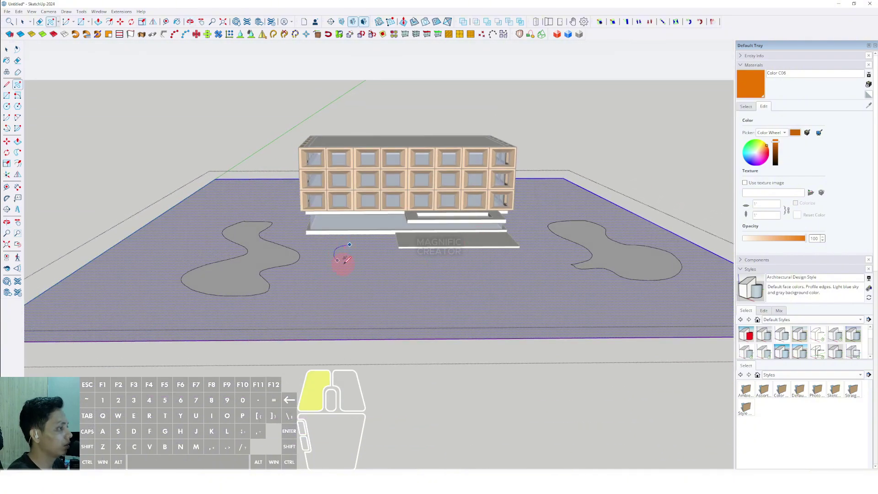
drag(376, 257, 350, 250)
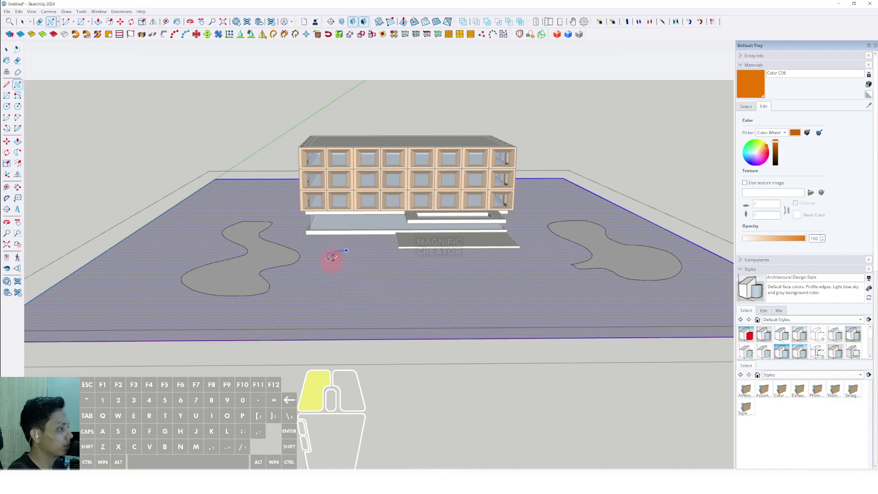
middle_drag(361, 247, 500, 256)
key(space)
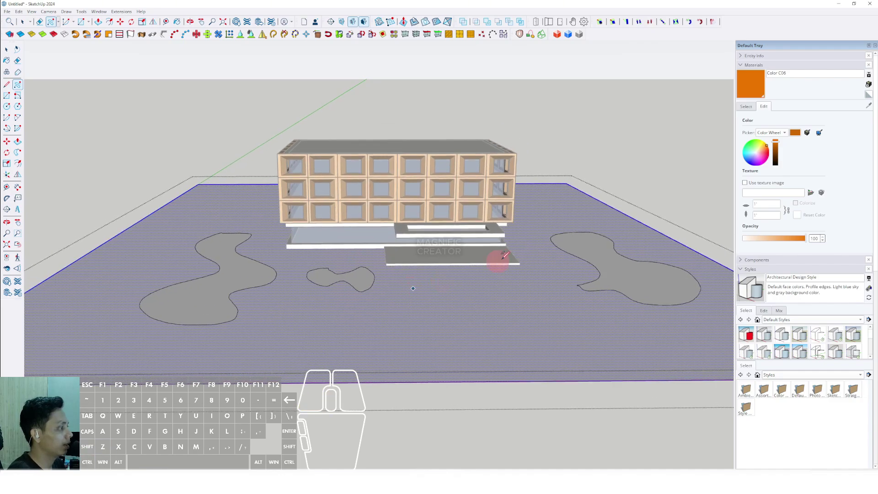
- Paint the three freehand beds with Vegetation Grass from the Landscaping, Fencing and Vegetation materials
click(746, 106)
click(861, 115)
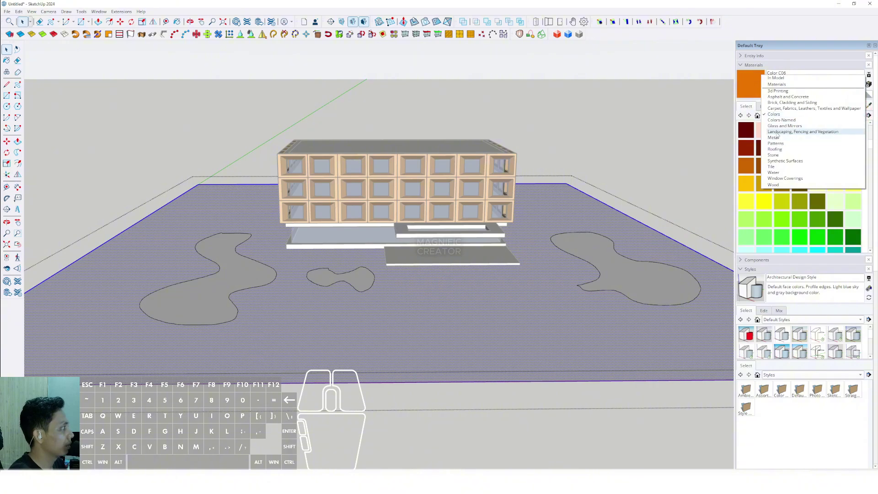
click(780, 132)
click(799, 219)
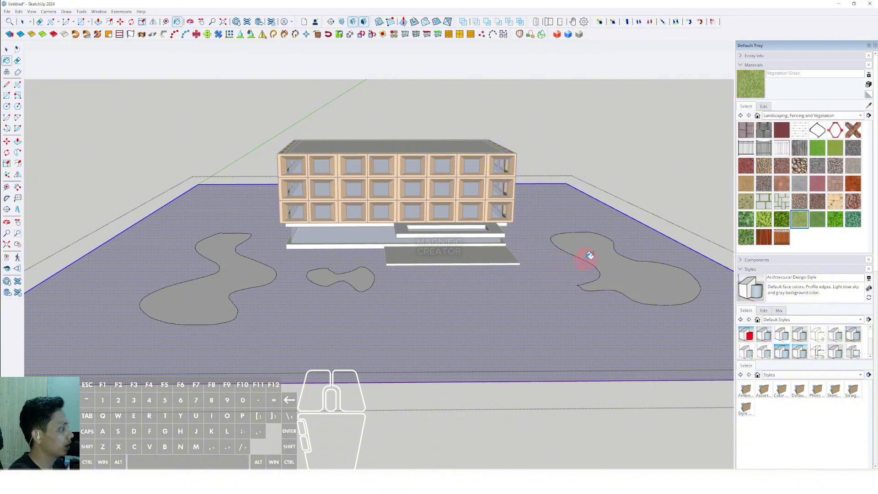
click(590, 256)
click(359, 277)
click(232, 268)
key(space)
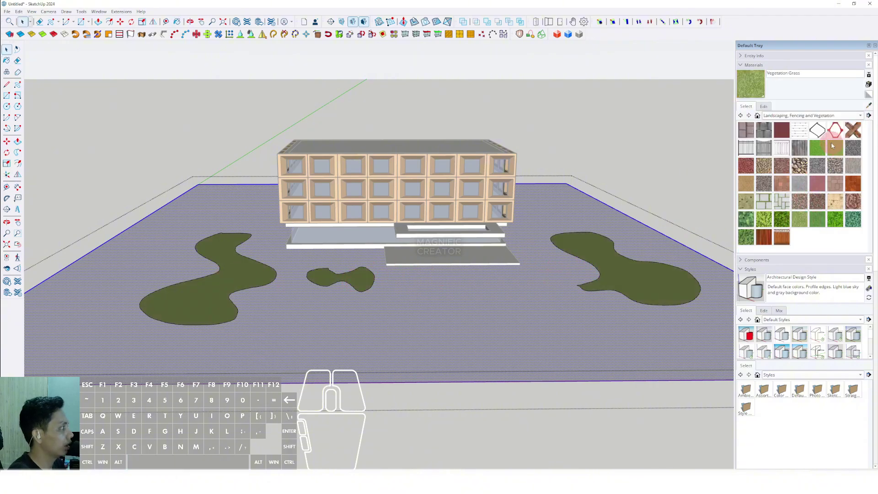
click(861, 117)
click(778, 85)
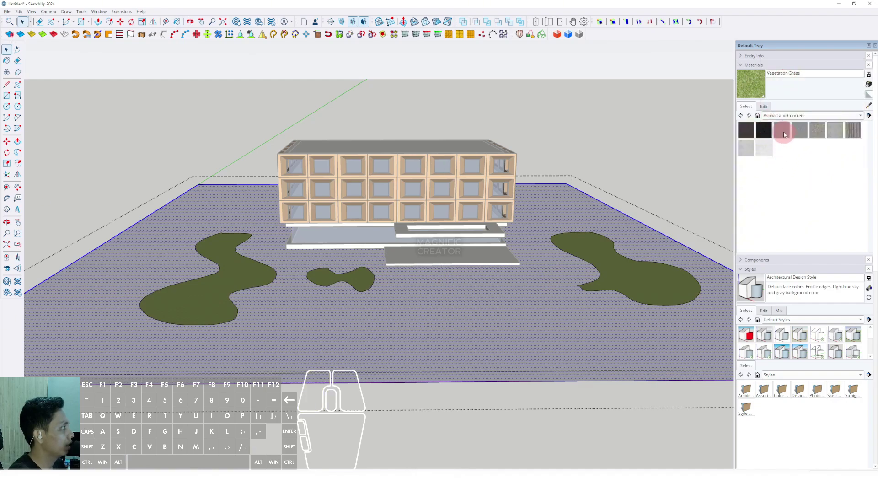
click(764, 129)
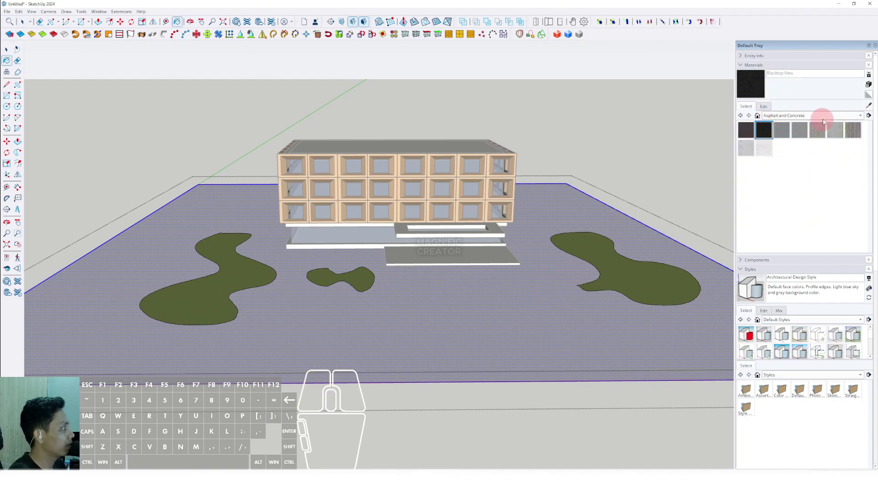
- Paint the ground surface around the grass beds with Pavers Flagstone Gray from the Landscaping, Fencing and Vegetation materials
click(823, 120)
click(787, 150)
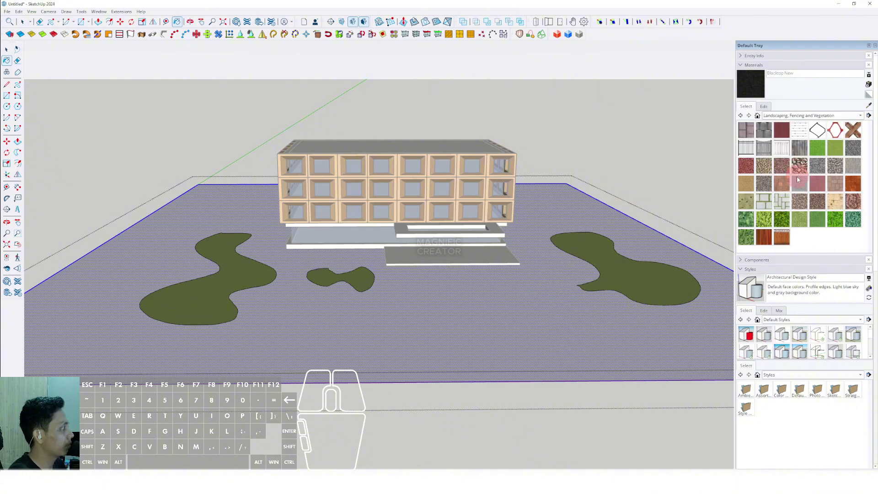
click(798, 189)
middle_drag(534, 320, 384, 228)
key(space)
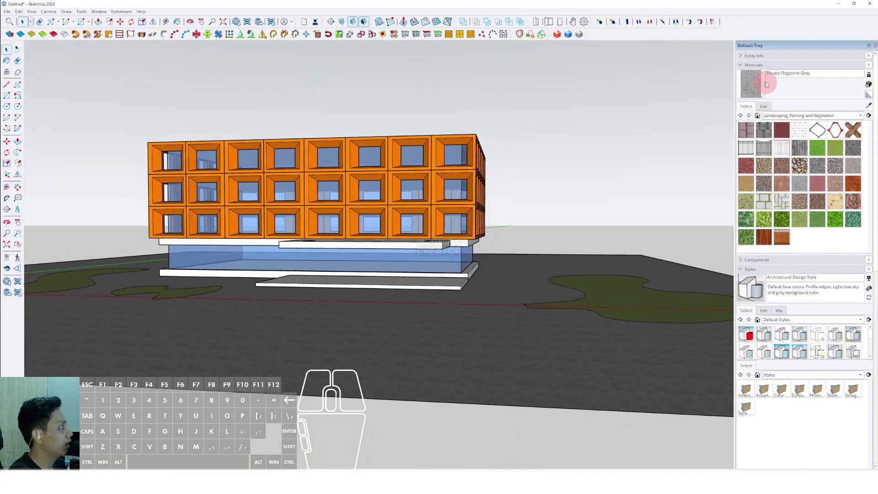
- Open the Components Sampler collection in the component library
click(740, 65)
click(742, 75)
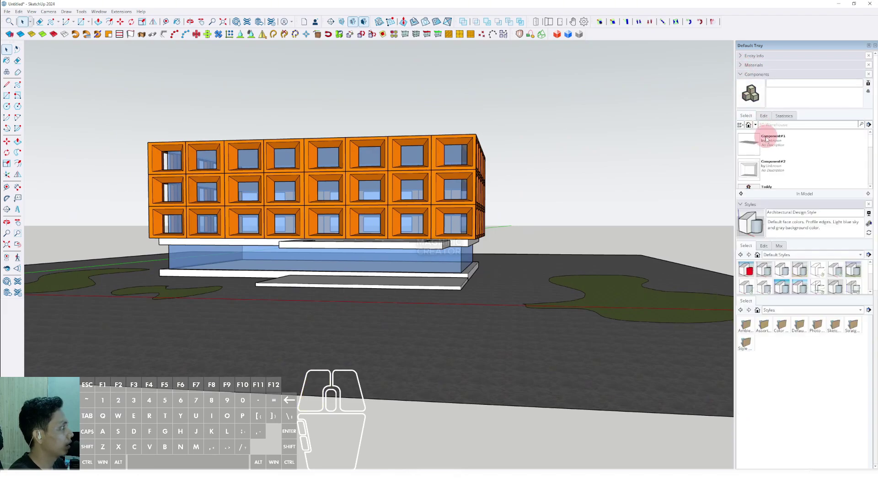
click(755, 126)
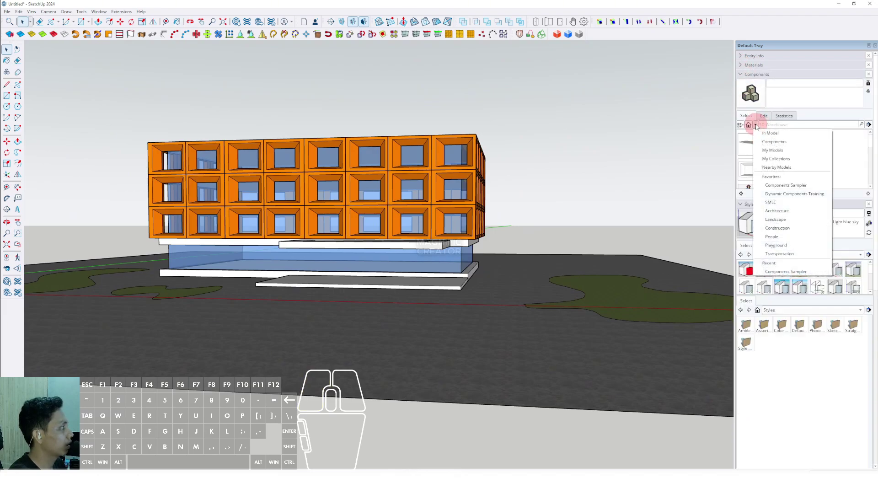
click(774, 141)
click(744, 147)
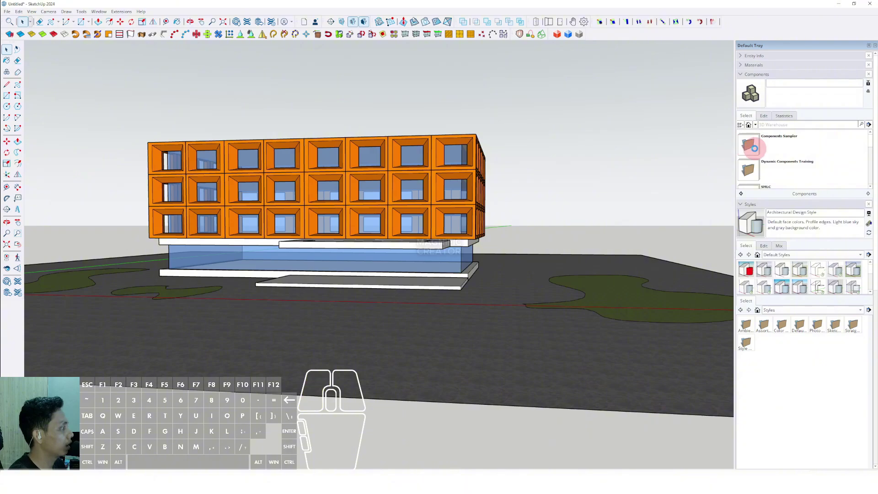
click(754, 149)
- Place a Tree 2D Deciduous component on the back end of the large curving grass bed beside the building
scroll(757, 153, down, 3)
scroll(759, 167, down, 6)
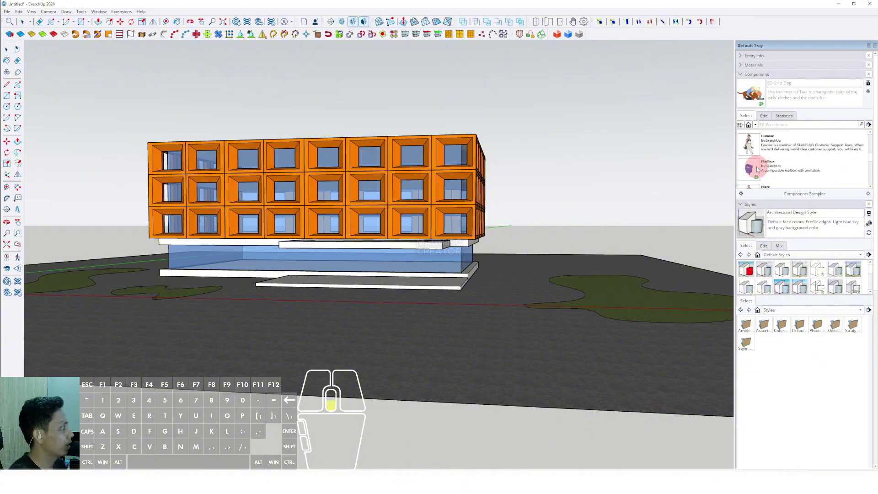
scroll(761, 167, down, 2)
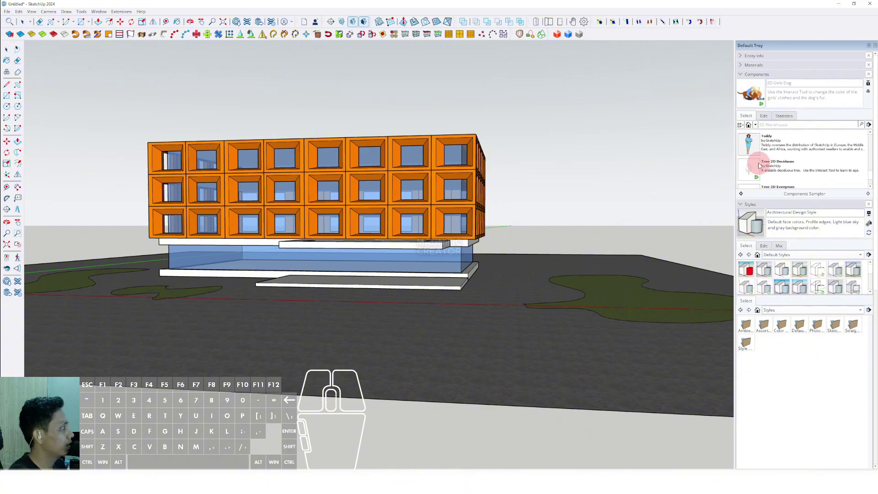
click(755, 169)
middle_drag(458, 289, 202, 284)
scroll(202, 284, up, 3)
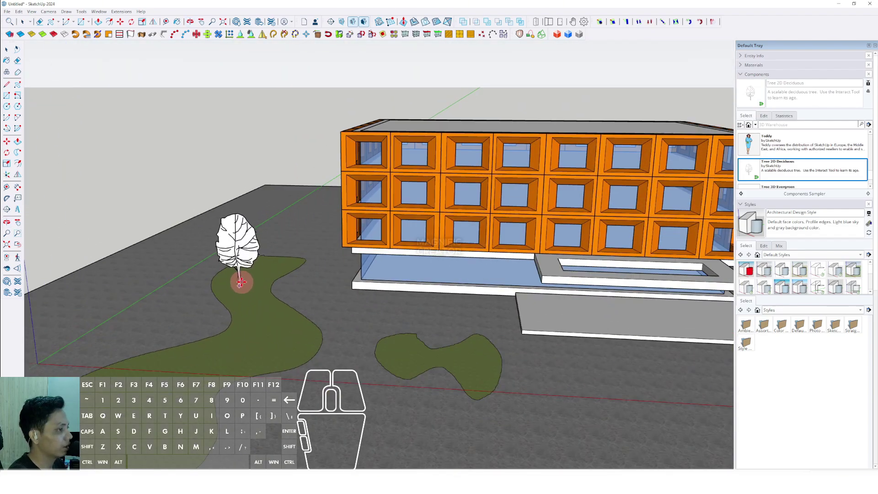
click(241, 277)
key(space)
- Paint the placed tree with Translucent Glass Dark Green from the Glass and Mirrors materials
click(742, 74)
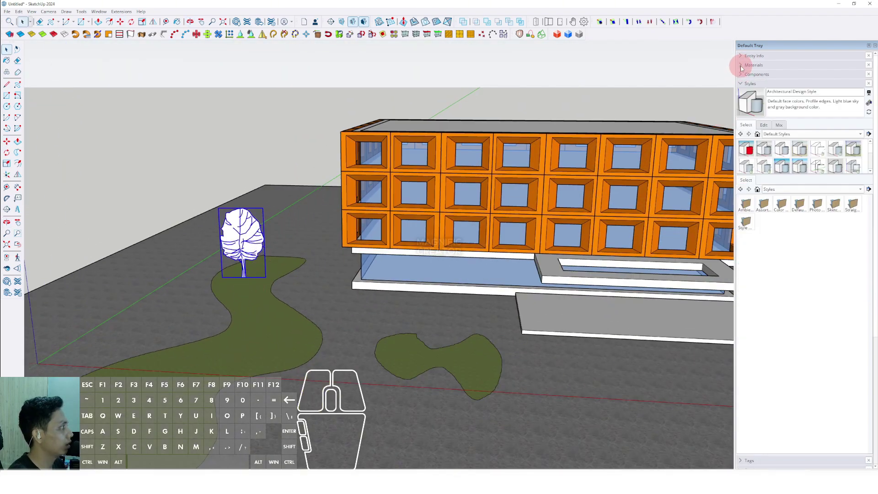
click(746, 66)
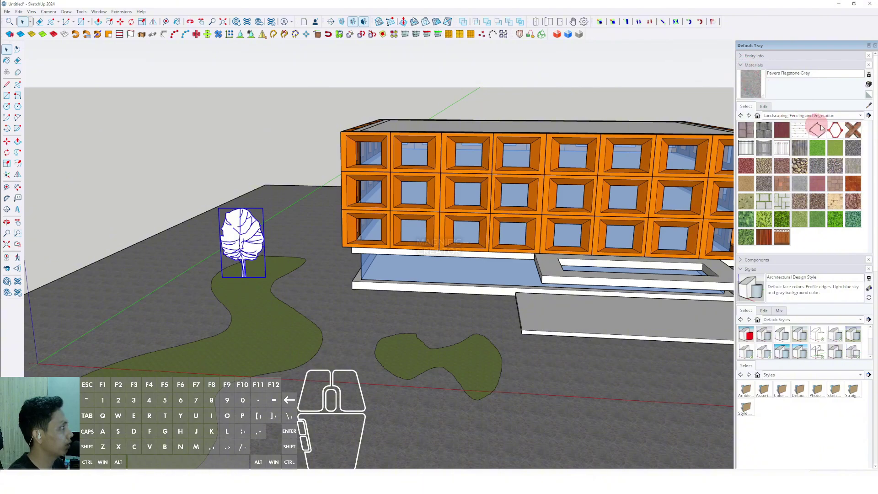
click(861, 115)
click(775, 109)
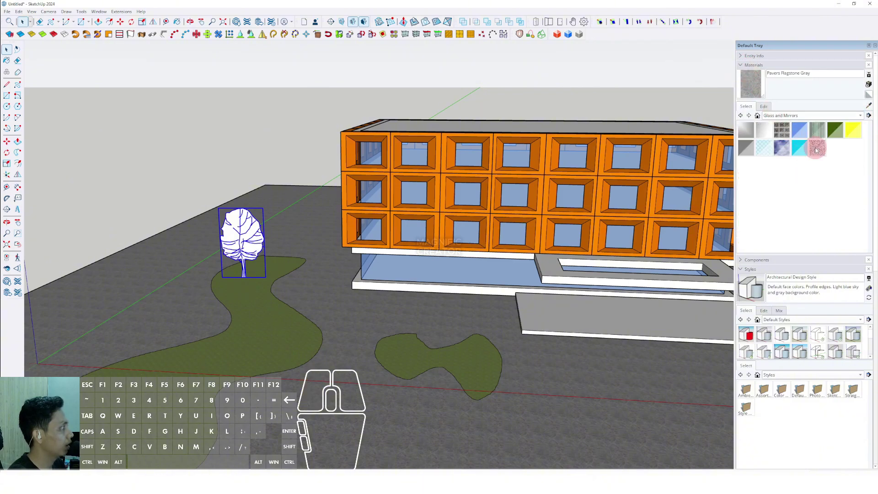
click(251, 254)
- Copy the green tree twice with Move, spreading the copies over the same curving grass bed
scroll(255, 215, down, 3)
scroll(278, 249, up, 4)
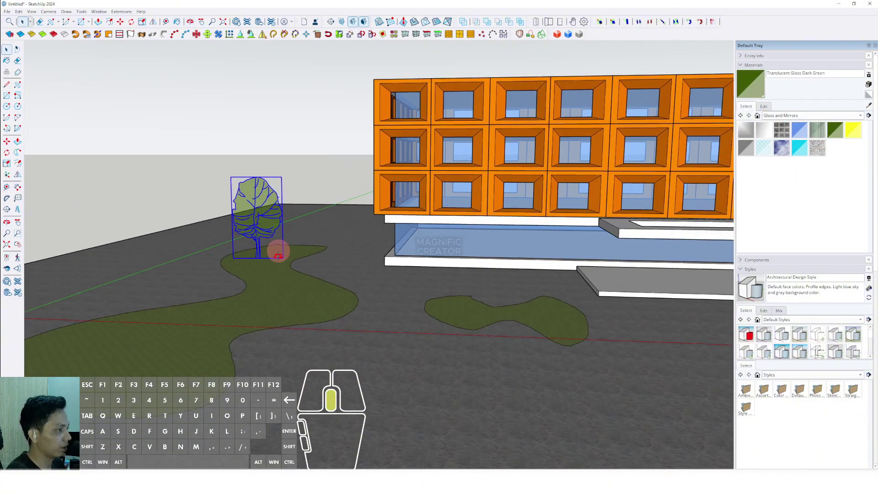
click(7, 142)
scroll(279, 263, up, 1)
key(ctrl)
click(262, 277)
scroll(267, 279, down, 3)
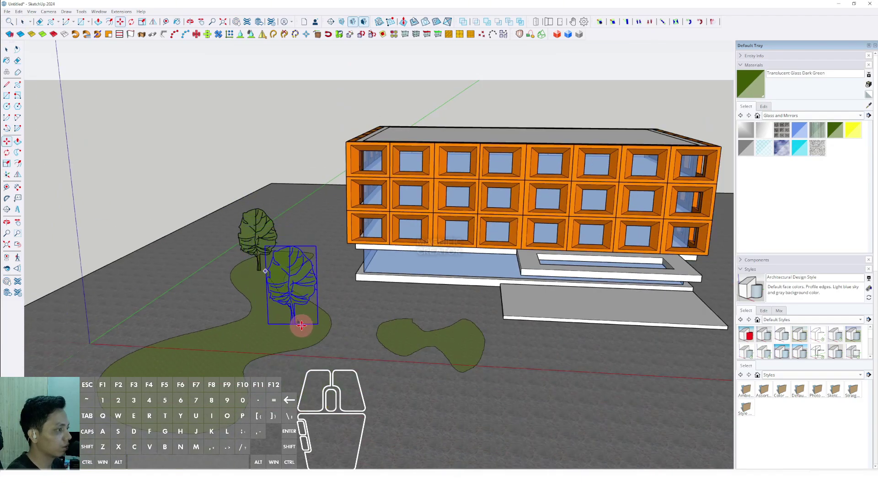
click(291, 324)
click(229, 341)
click(151, 366)
- Place two more tree copies on the small grass bed near the building's front
click(179, 388)
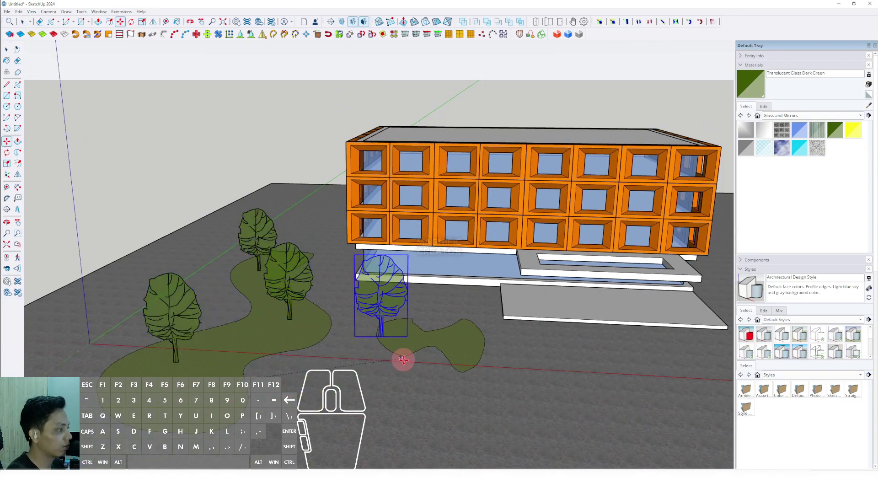
click(416, 357)
click(421, 359)
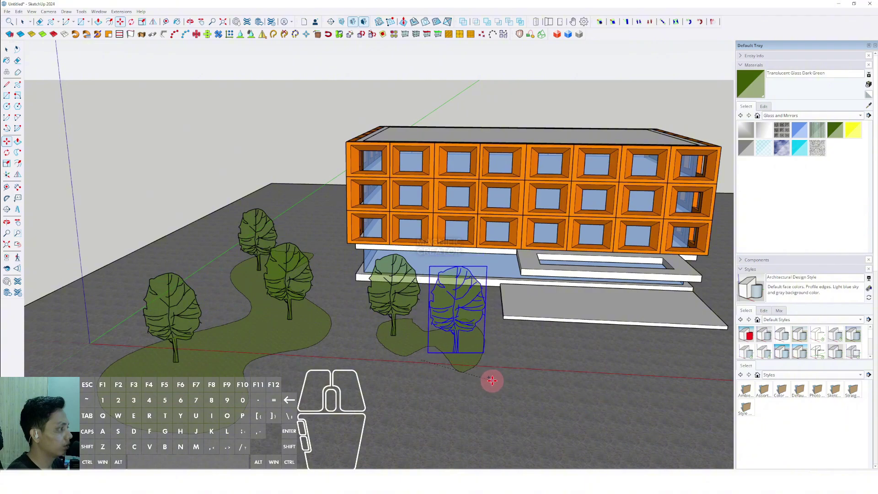
scroll(478, 385, down, 3)
- Spread further copies of the tree over the large grass bed past the building's other end
middle_drag(338, 317, 566, 284)
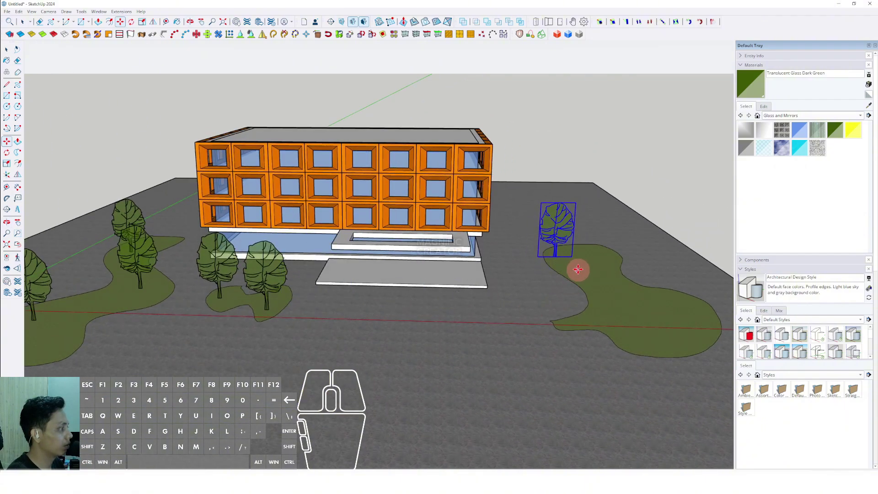
click(613, 322)
click(608, 337)
click(596, 379)
click(594, 374)
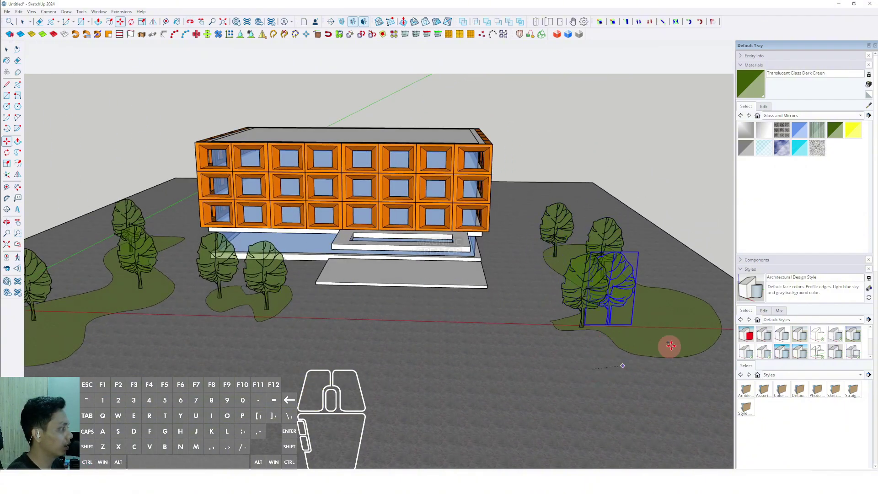
click(662, 310)
click(693, 364)
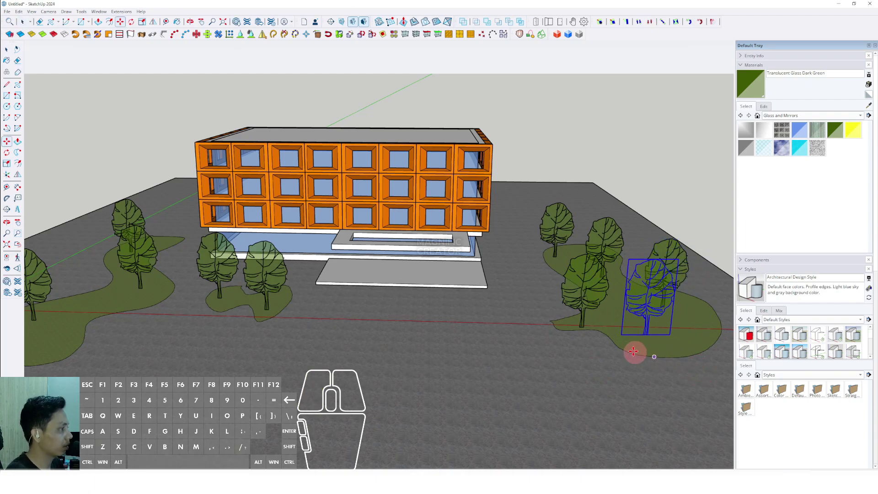
- Turn on shadows for the model, viewing the building's front from near eye level
middle_drag(634, 351, 386, 224)
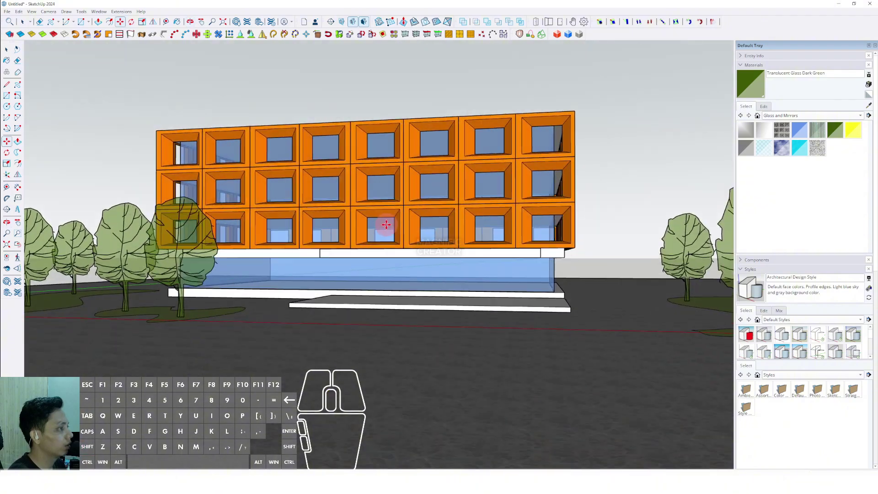
click(32, 11)
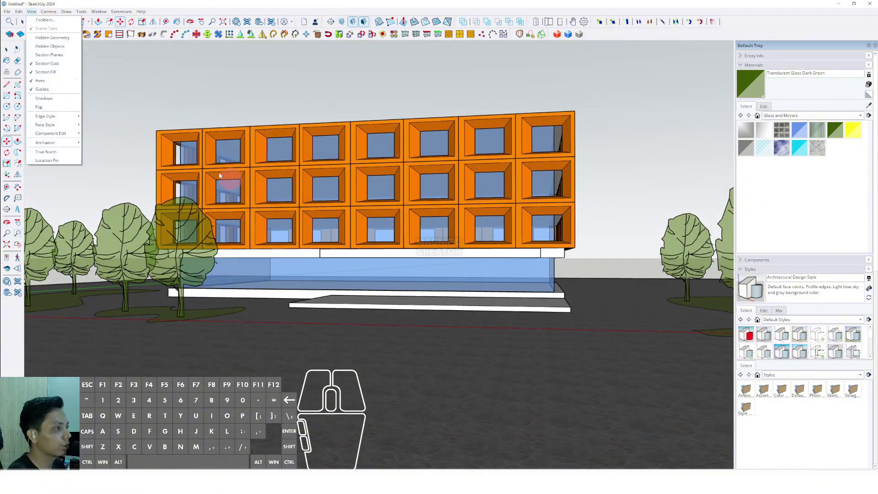
click(45, 101)
middle_drag(364, 223, 370, 221)
- Adjust the time of day in the shadow settings to change how sunlight falls on the facade
click(741, 66)
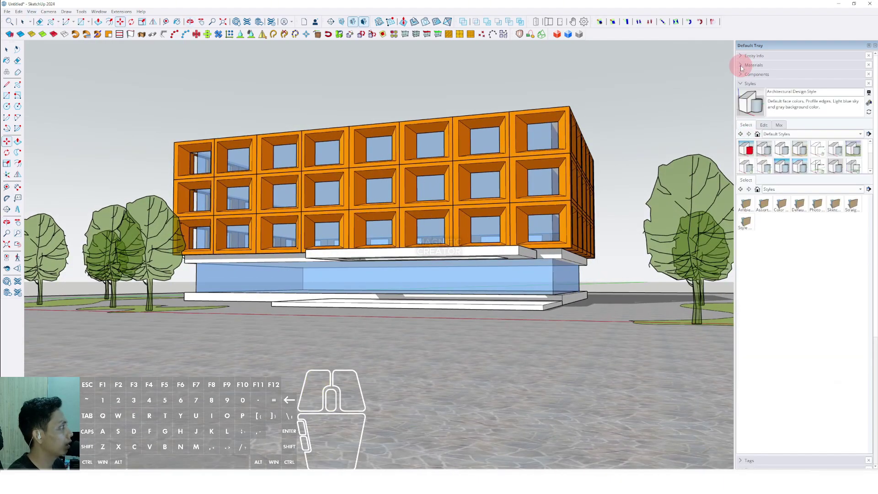
click(742, 85)
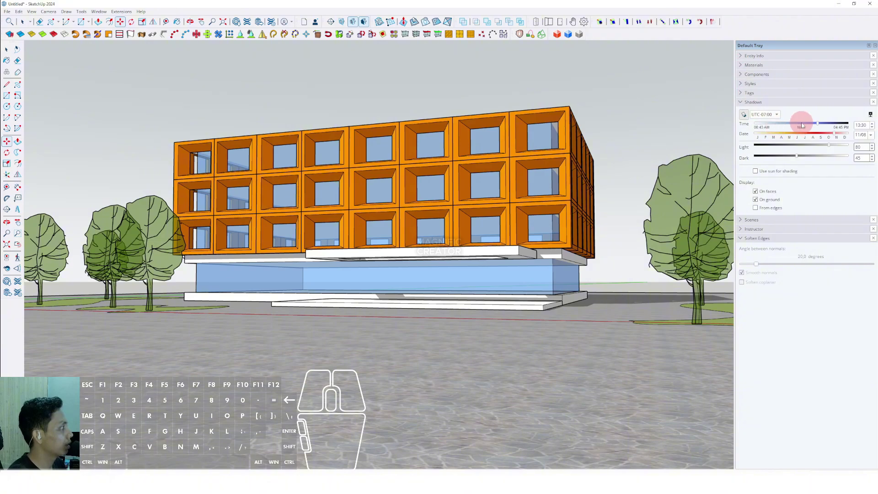
mouse_move(801, 125)
mouse_down()
mouse_move(752, 125)
mouse_move(845, 125)
mouse_move(760, 124)
mouse_move(769, 135)
mouse_move(745, 135)
mouse_move(825, 135)
mouse_move(818, 139)
mouse_up()
middle_drag(419, 217, 525, 196)
click(741, 101)
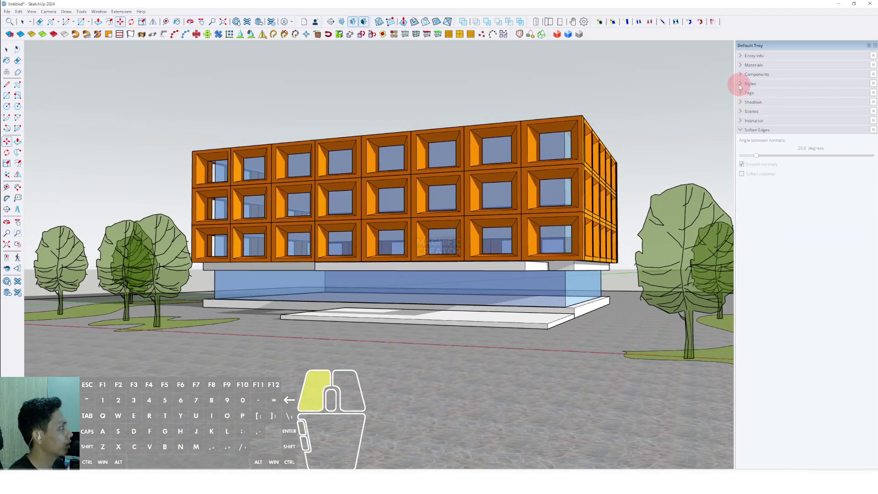
- Try several default styles, including Urban Planning Style, and apply Construction Documentation Style to the model
click(741, 84)
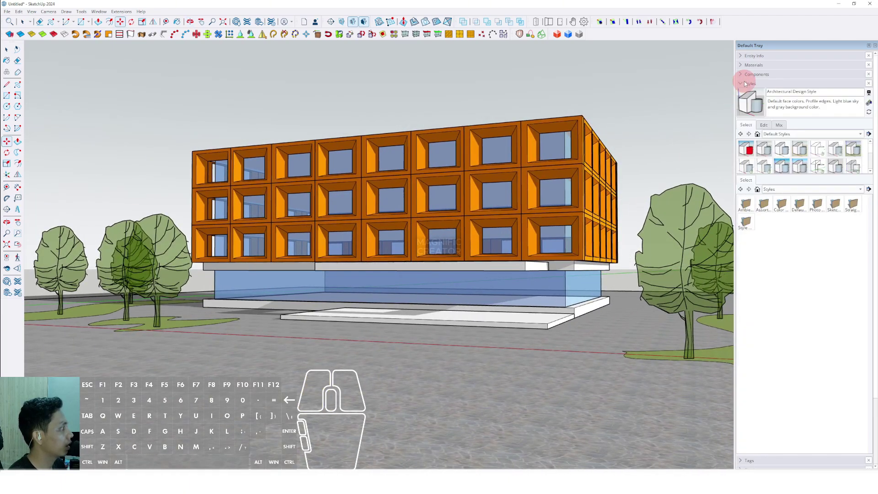
click(784, 165)
click(800, 166)
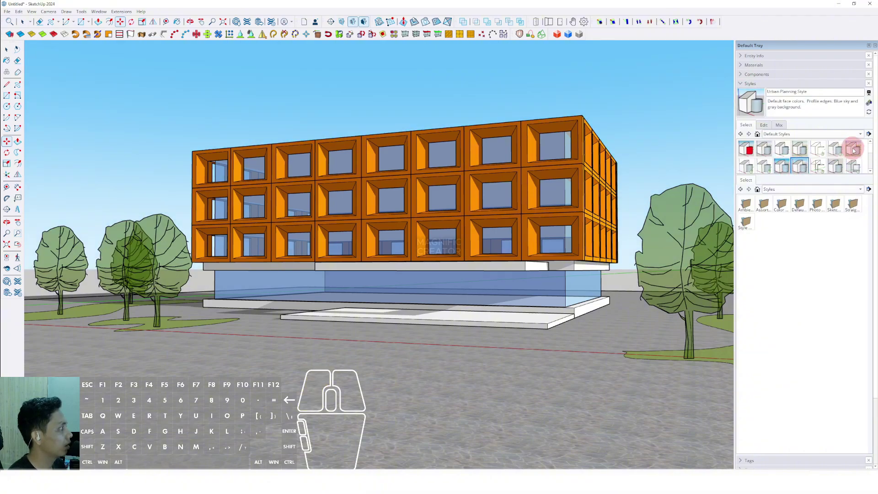
click(853, 151)
click(780, 151)
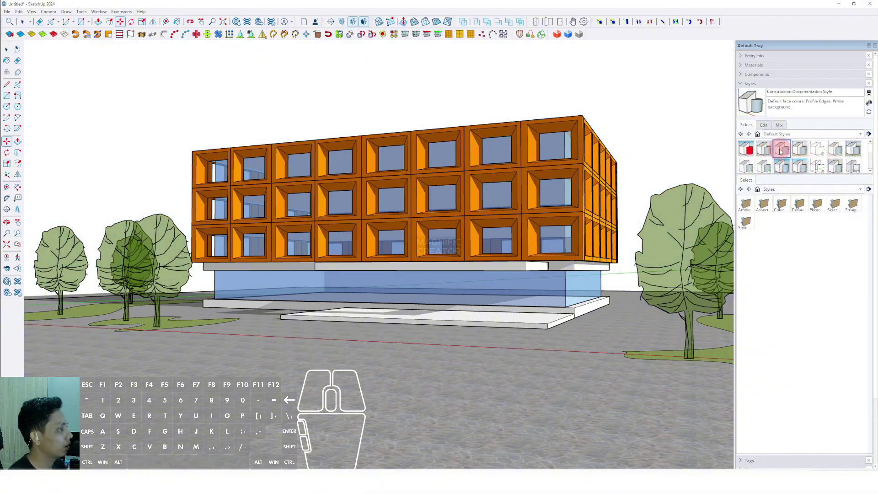
middle_drag(503, 220, 560, 212)
- Place a Silhouette Man Walking Bag and a Silhouette Woman Walking Sideways from the Components Sampler on the entrance slab
click(742, 84)
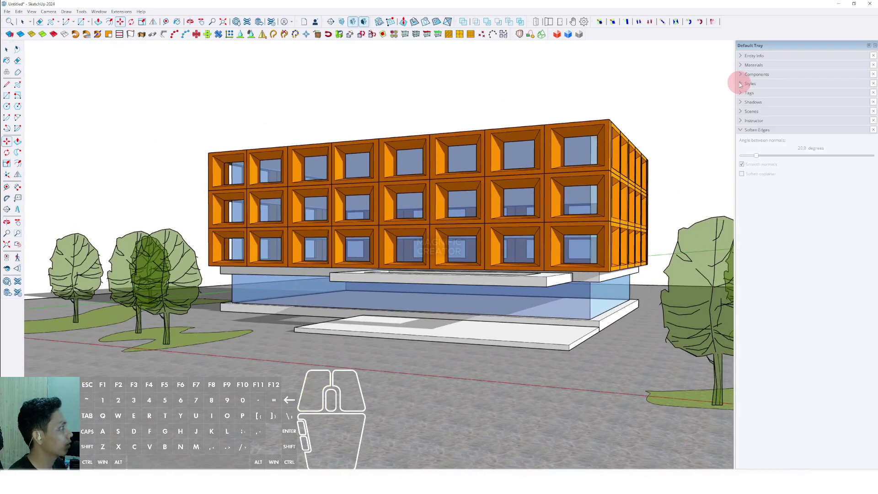
click(746, 75)
scroll(774, 148, up, 3)
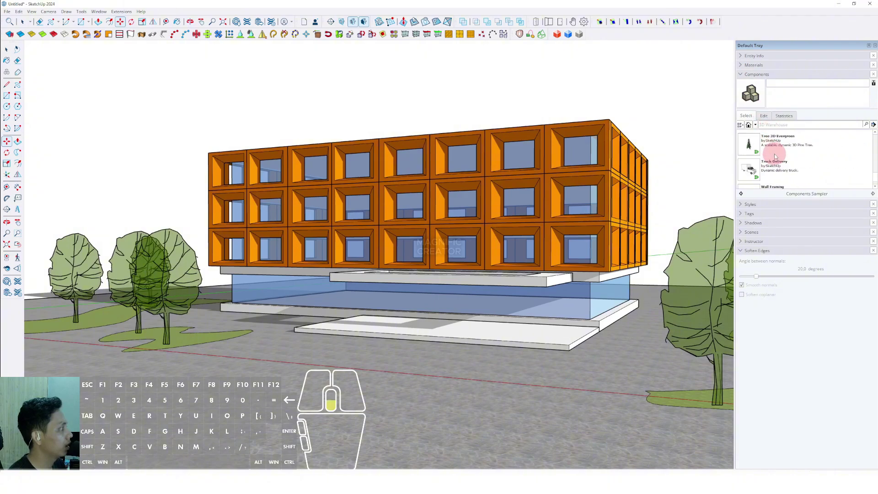
scroll(775, 162, up, 3)
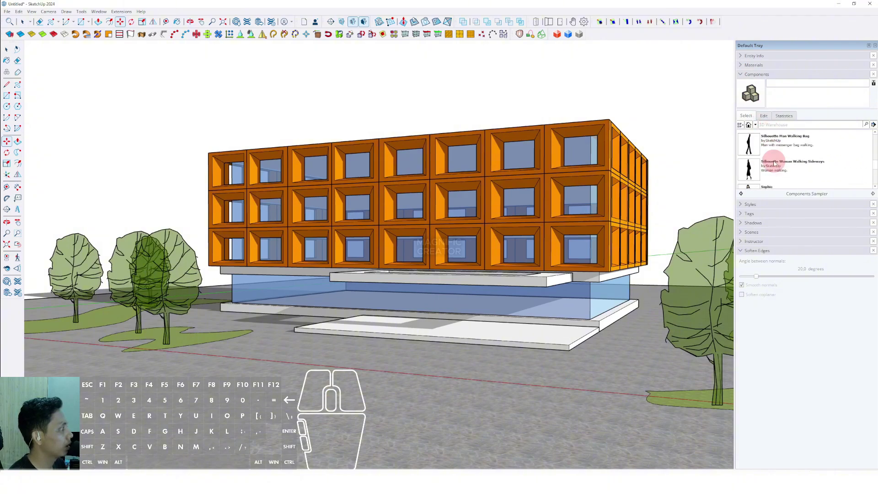
click(746, 153)
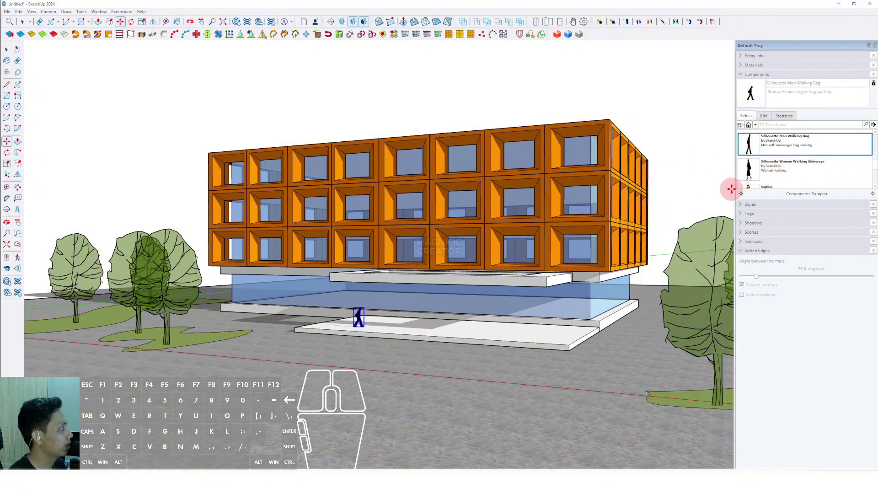
click(777, 169)
- Add a second walking man and a second walking woman silhouette to the group on the entrance slab
click(748, 145)
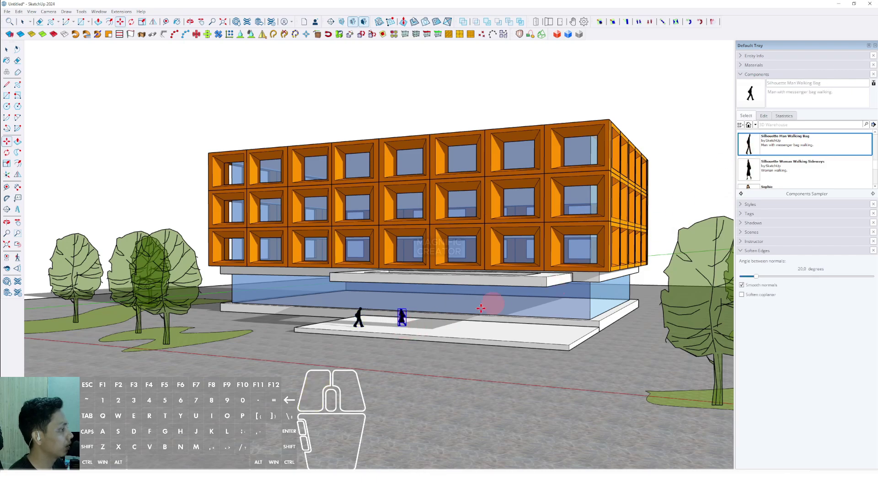
click(377, 320)
click(750, 169)
scroll(410, 327, up, 3)
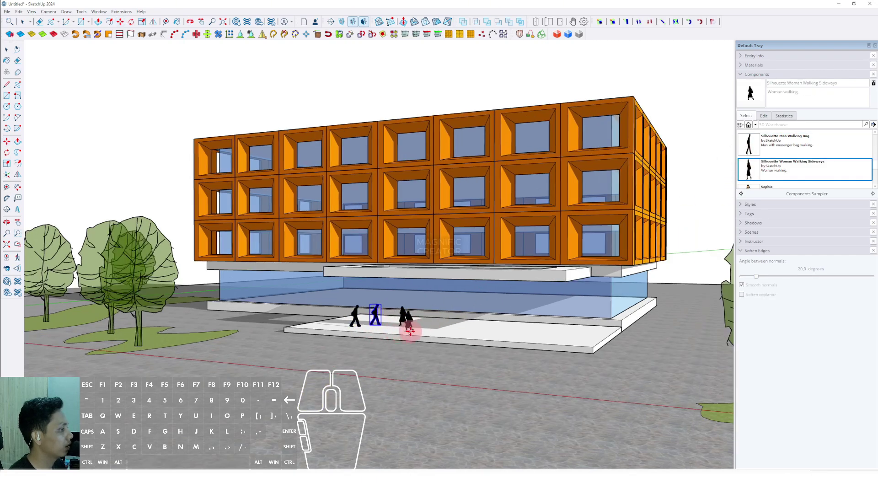
click(428, 329)
scroll(428, 328, down, 2)
middle_drag(435, 325, 539, 222)
key(space)
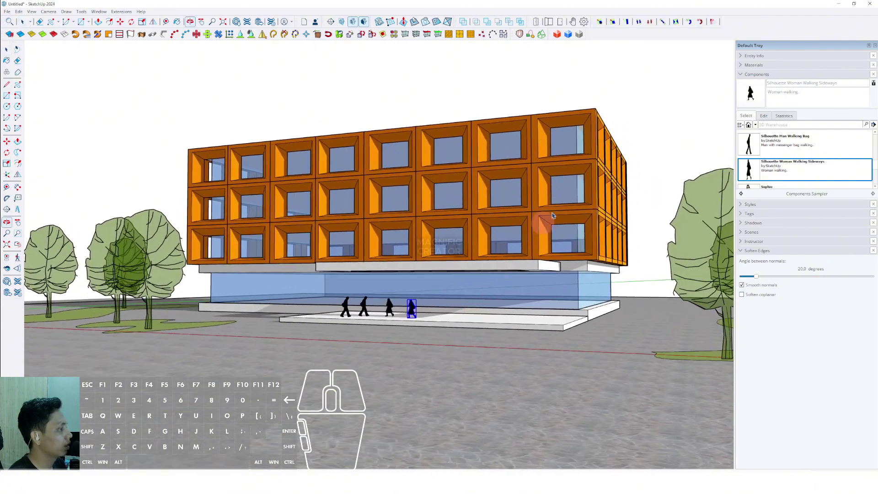
click(669, 104)
- Open the ground-floor glass volume and array its vertical corner edge along the long front face as evenly spaced panel lines
scroll(514, 288, up, 1)
middle_drag(514, 288, 558, 305)
triple_click(563, 307)
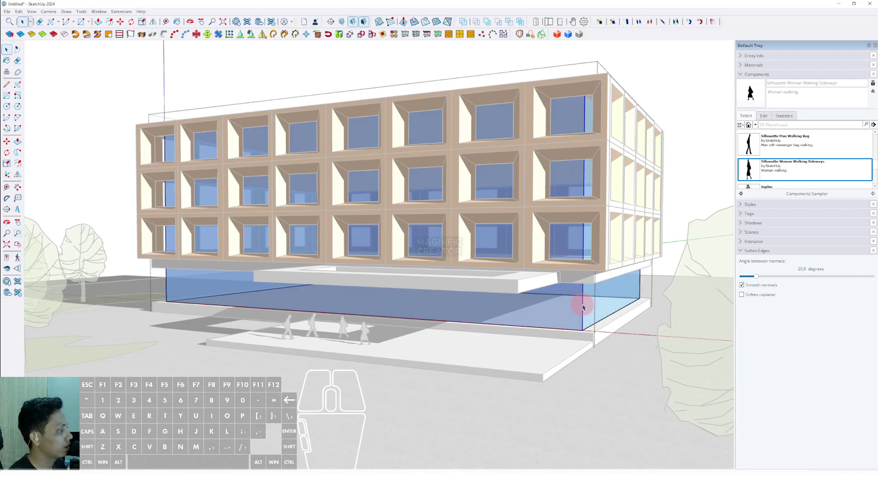
scroll(586, 304, up, 6)
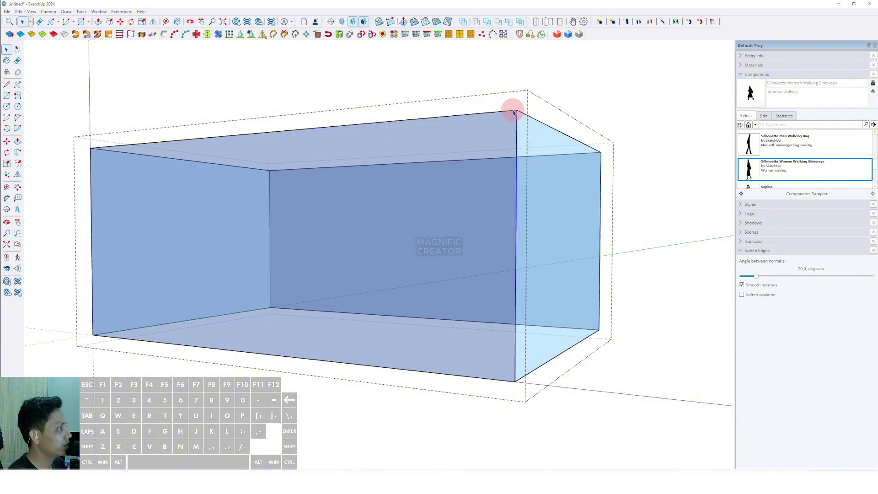
click(6, 141)
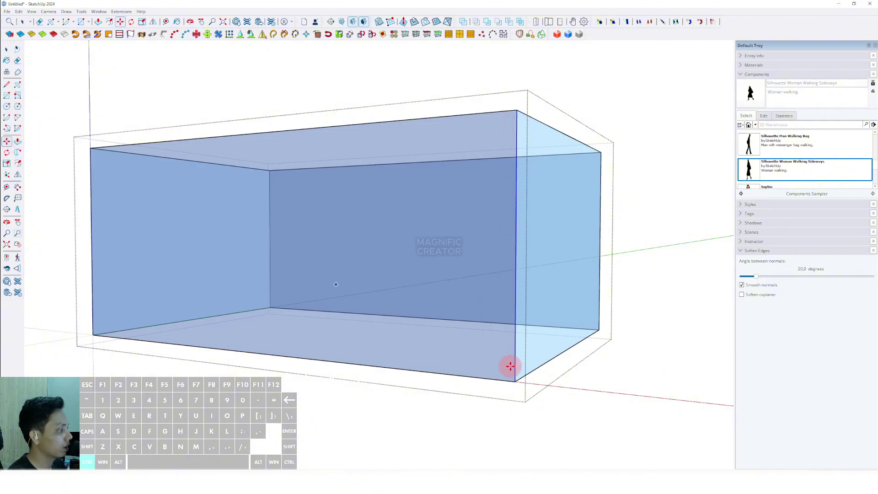
key(shift)
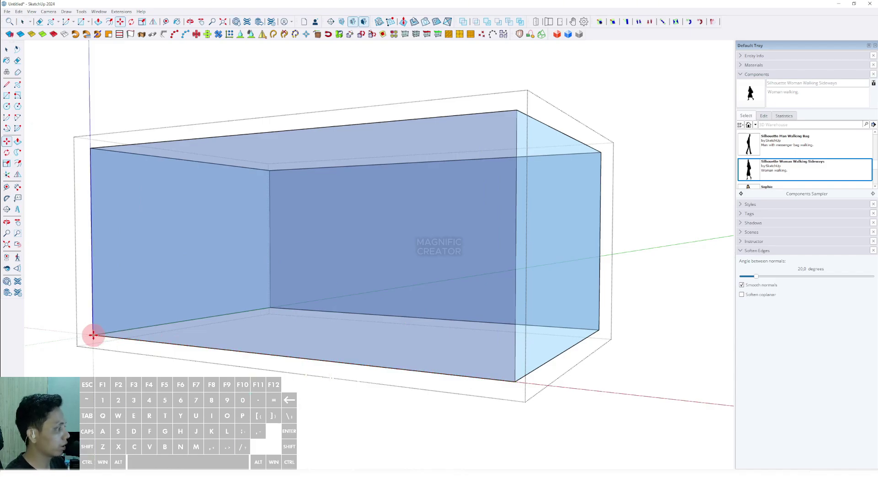
key(Return)
shift+middle_drag(518, 339, 476, 349)
- Array the same vertical corner edge across the short side face of the glass volume, and leave the volume
click(473, 342)
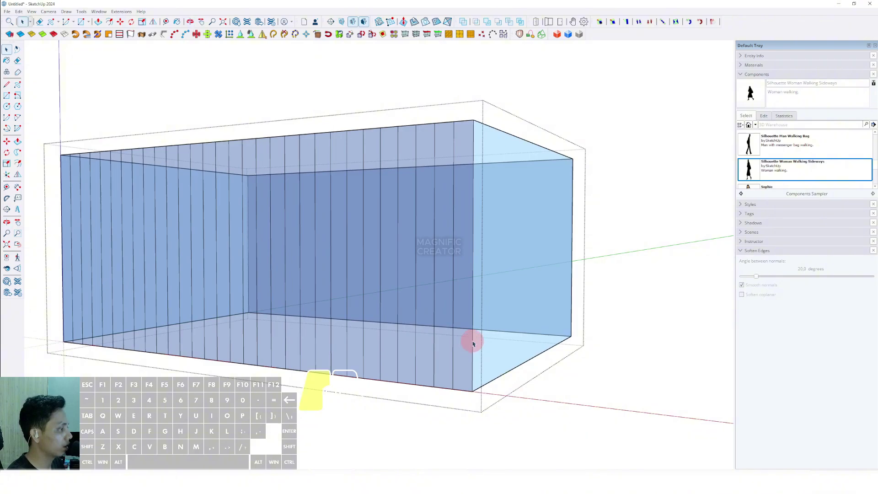
click(8, 144)
click(472, 391)
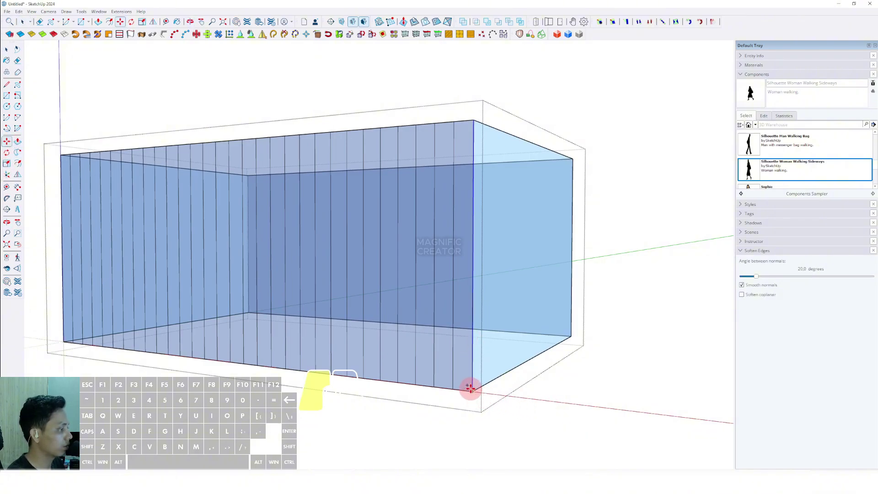
key(shift)
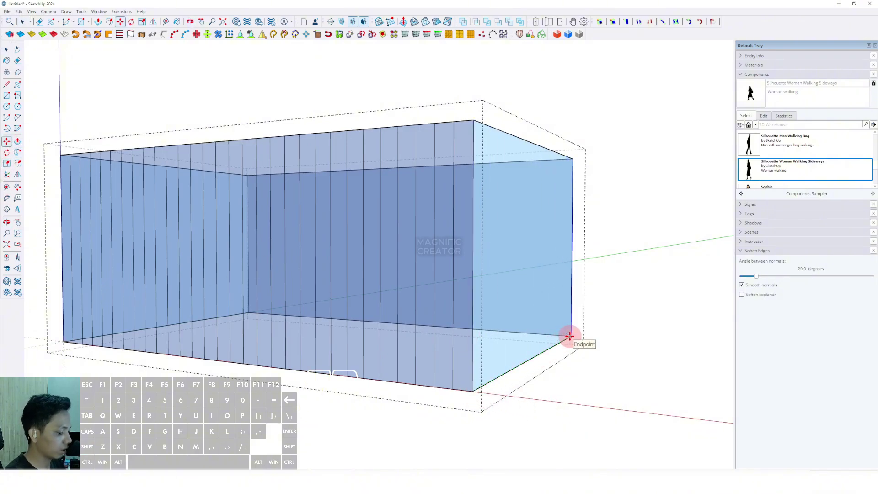
click(569, 336)
key(space)
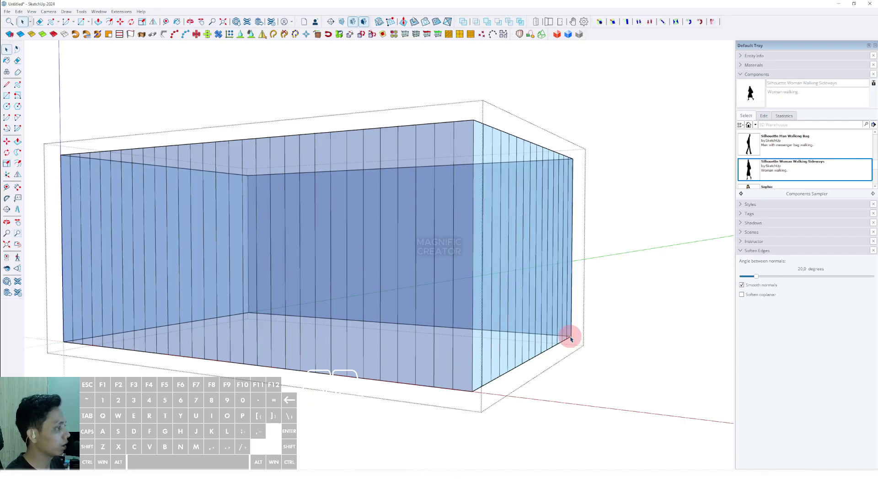
scroll(458, 255, down, 5)
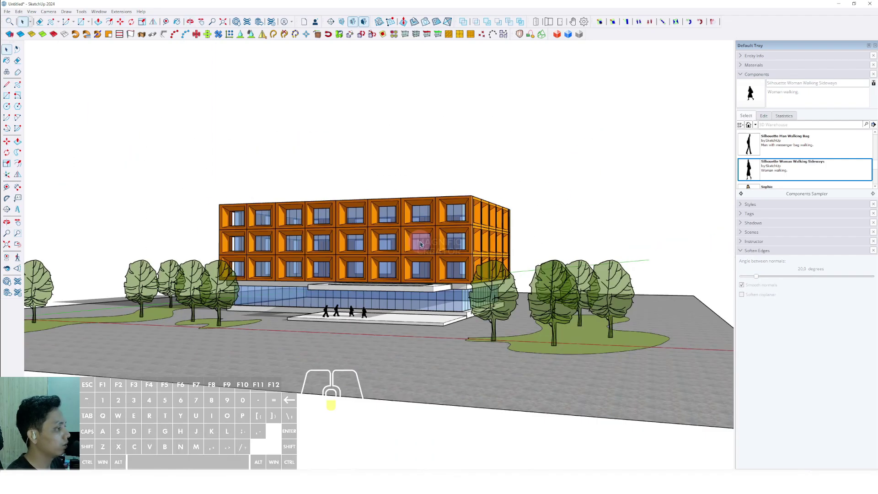
- Examine the subdivided glass walls, entrance canopy and facade from several angles and distances
middle_drag(420, 244, 467, 298)
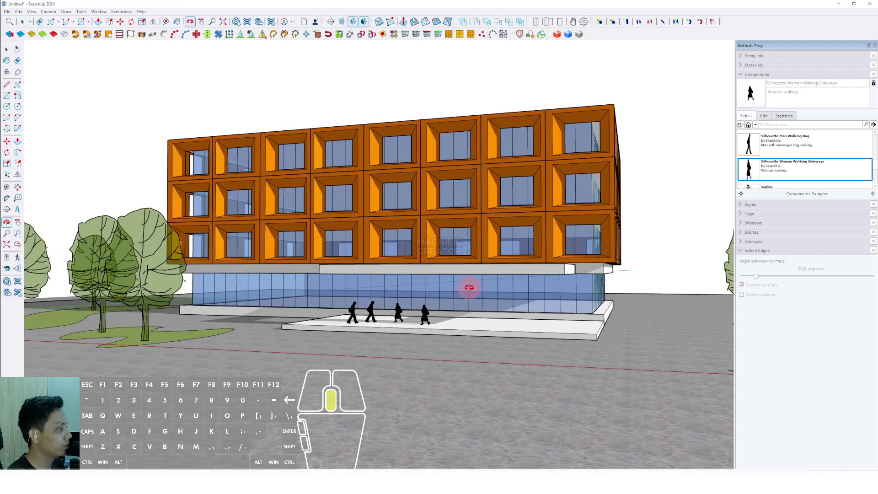
middle_drag(469, 287, 451, 284)
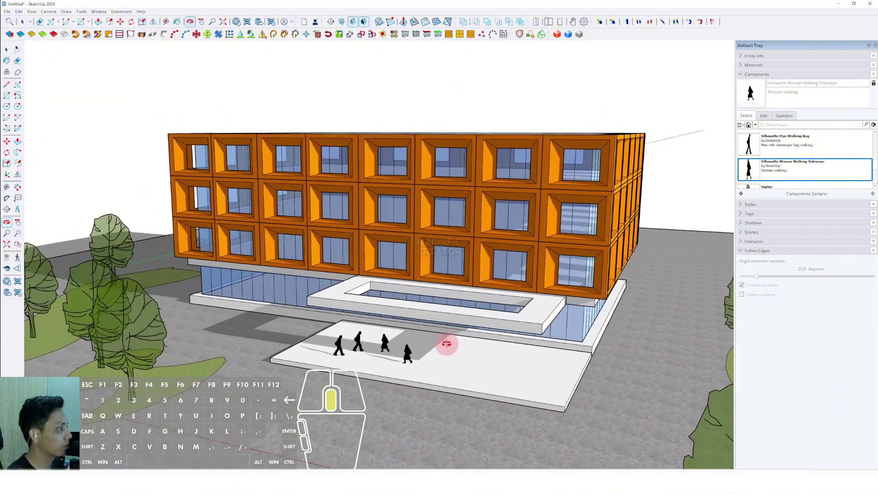
middle_drag(447, 343, 451, 226)
scroll(451, 226, up, 8)
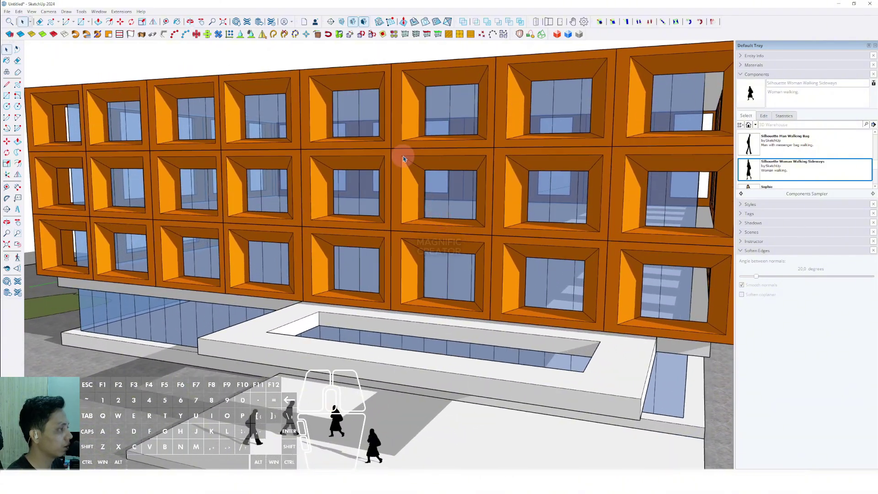
scroll(403, 159, up, 3)
scroll(422, 195, down, 8)
middle_drag(406, 187, 416, 265)
scroll(416, 265, down, 4)
scroll(572, 345, down, 2)
scroll(392, 297, up, 4)
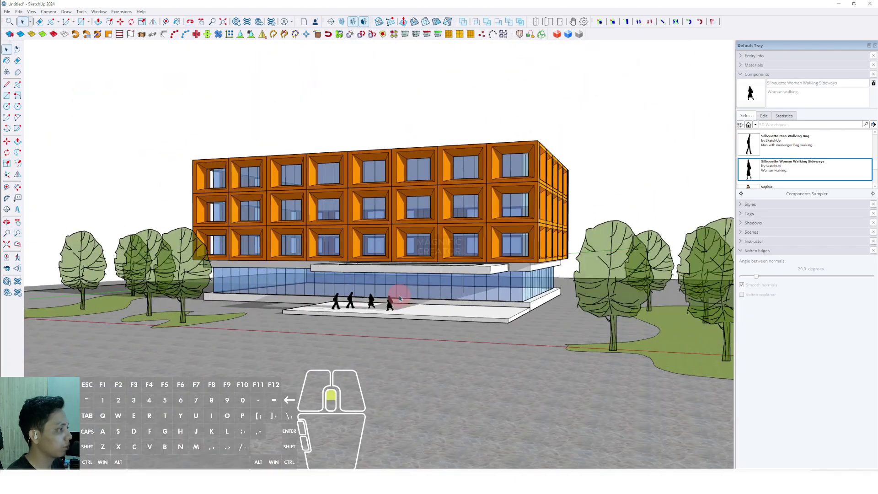
mouse_move(392, 298)
shift+middle_down()
mouse_move(411, 300)
mouse_move(387, 298)
mouse_move(398, 296)
shift+middle_up()
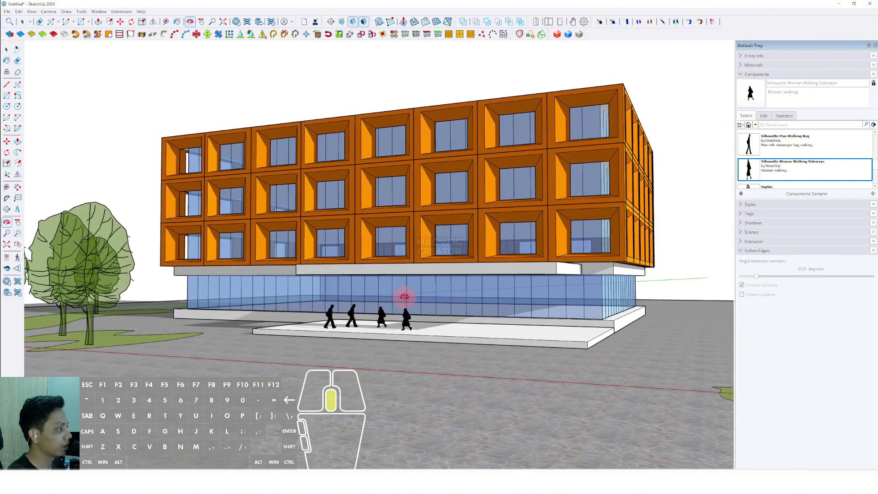
middle_drag(414, 296, 432, 301)
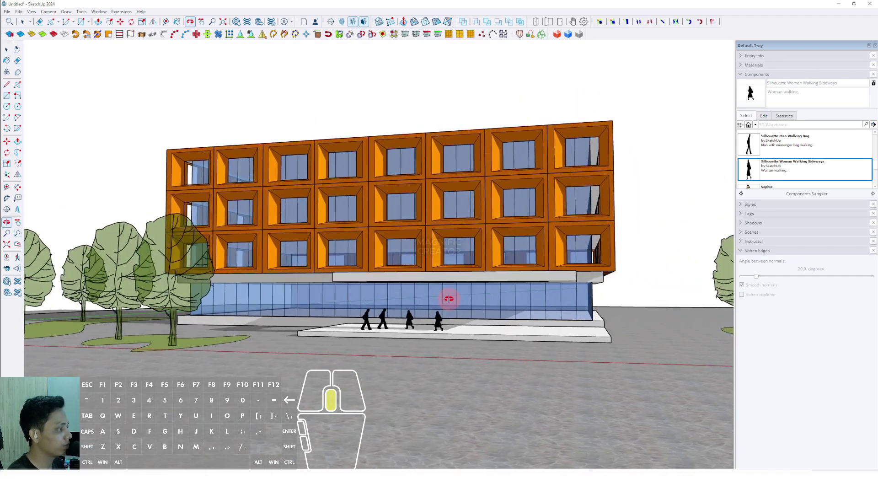
- Draw a rectangular entrance door outline on the ground-floor front glass wall, following the vertical panel lines
scroll(510, 315, up, 5)
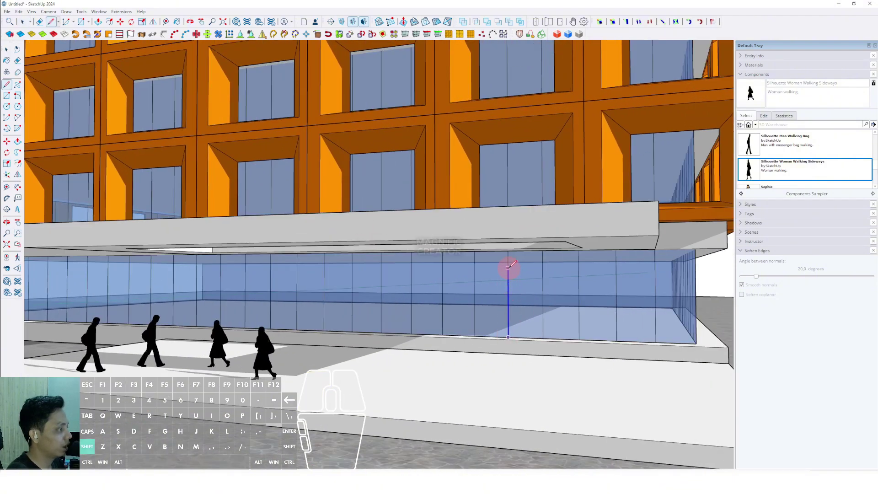
shift+middle_drag(446, 262, 399, 254)
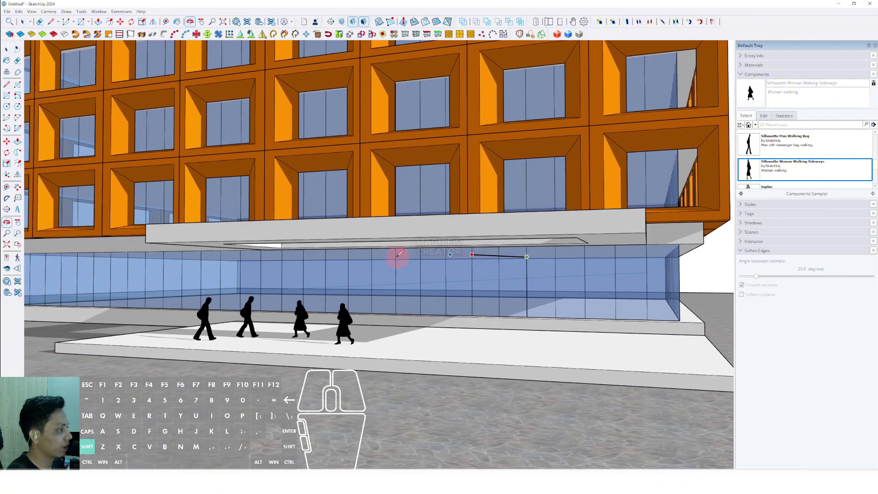
shift+scroll(376, 258, up, 1)
shift+scroll(371, 258, down, 2)
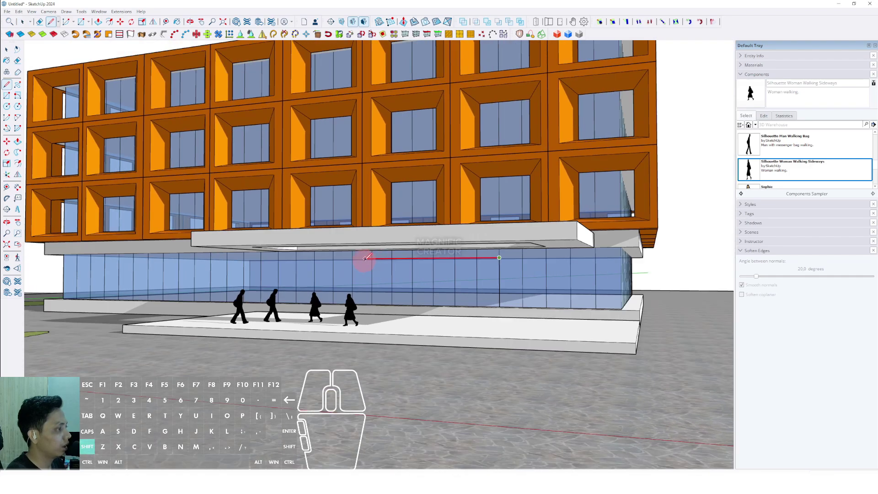
shift+scroll(352, 260, up, 5)
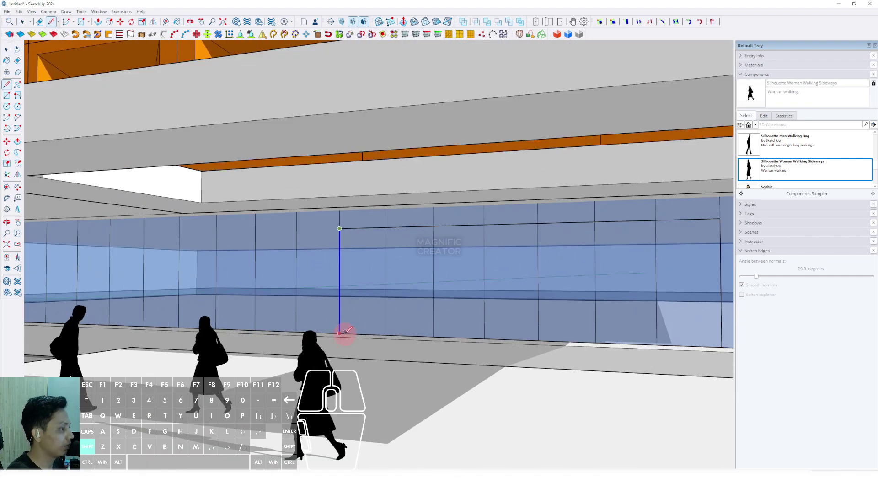
- Offset the door outline outward and close its ends at the base to form a frame profile
key(space)
click(339, 279)
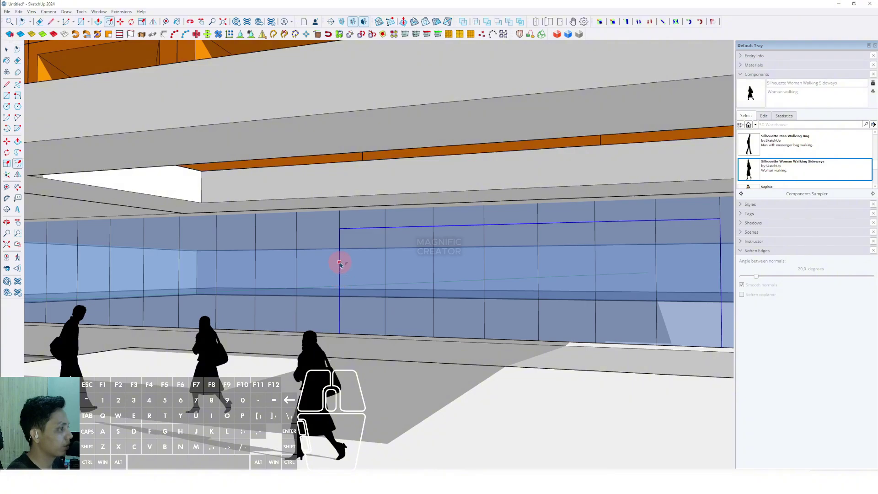
scroll(343, 314, up, 3)
key(l)
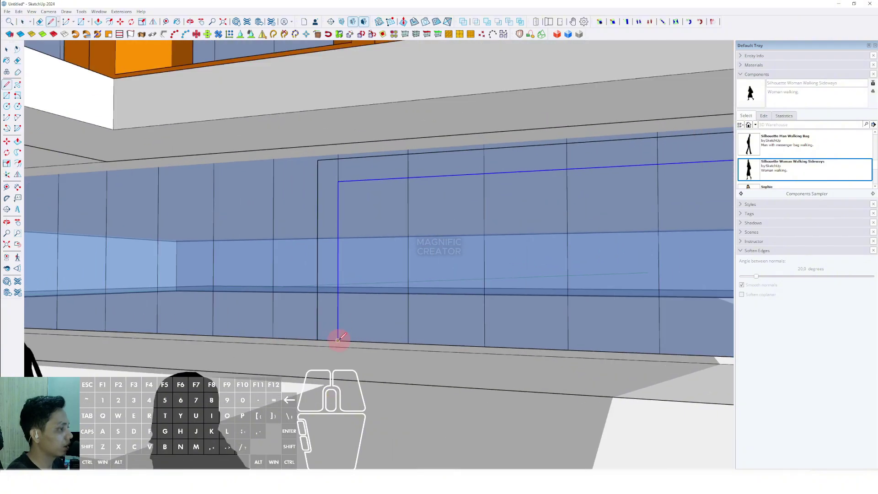
scroll(320, 337, down, 5)
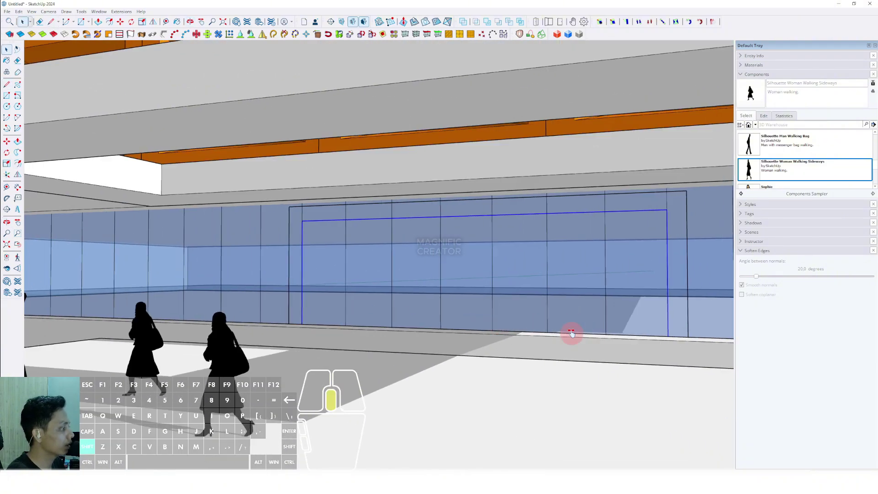
- Push/Pull the door frame profile outward from the front glass wall
scroll(599, 332, down, 4)
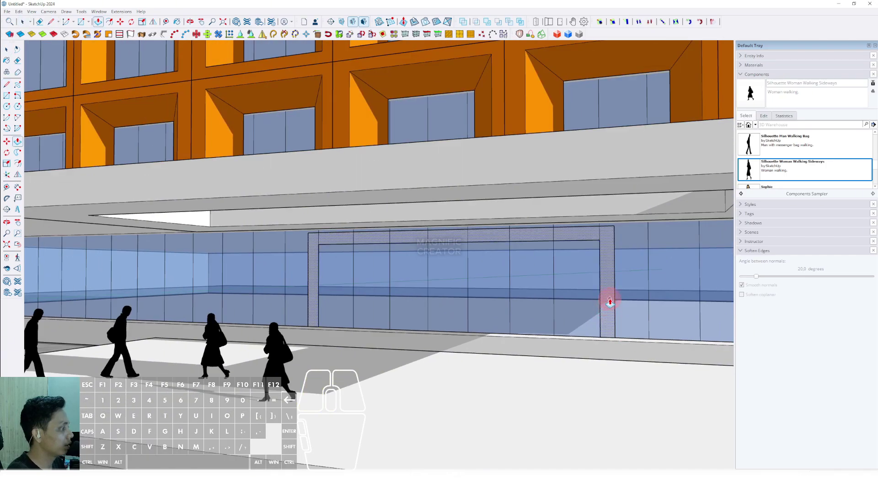
key(p)
click(607, 299)
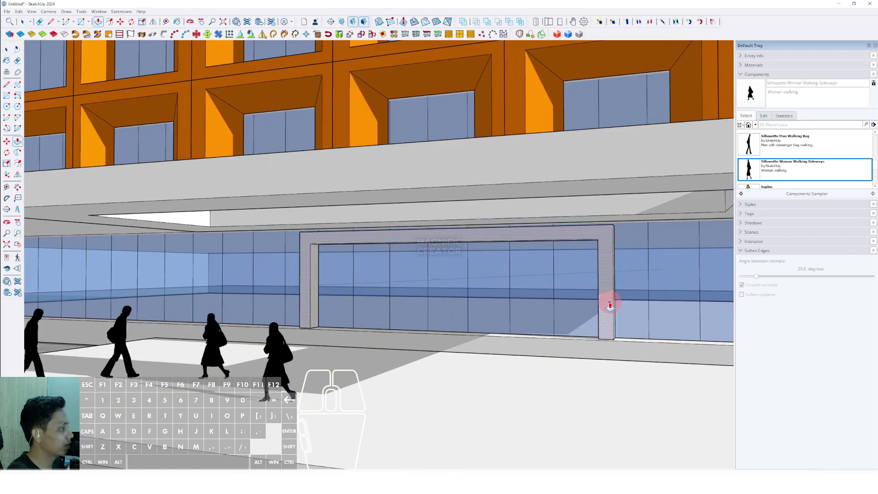
- Select the extruded entrance door frame and make it a group
key(space)
double_click(607, 302)
right_click(605, 272)
click(625, 336)
- Paint the entrance slab, base slab, entrance canopy and the slab beneath the orange facade with Color M06
scroll(535, 284, down, 6)
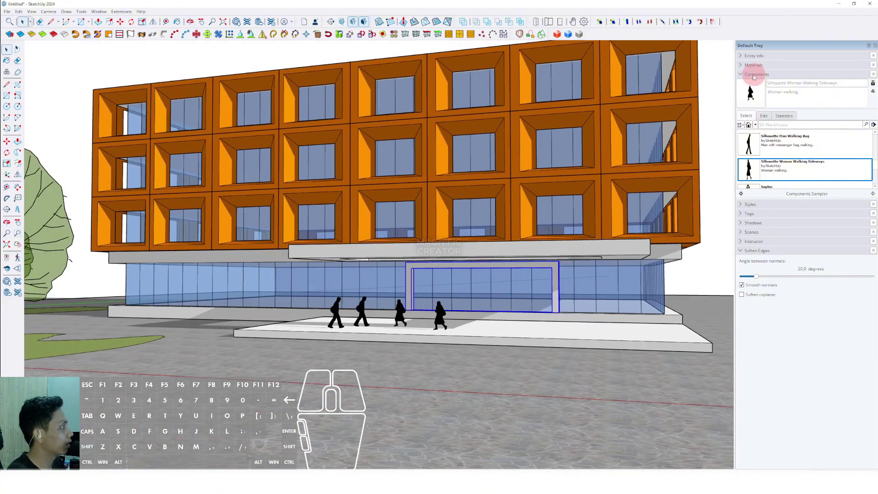
click(743, 64)
click(860, 117)
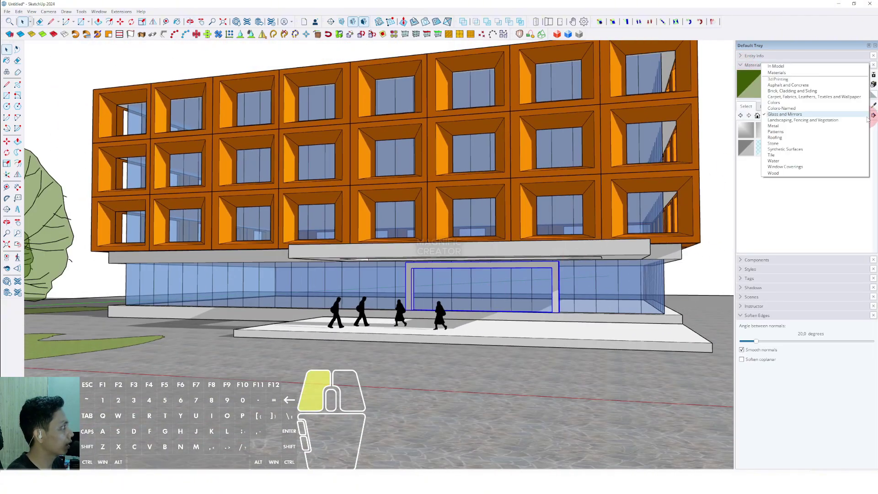
click(772, 103)
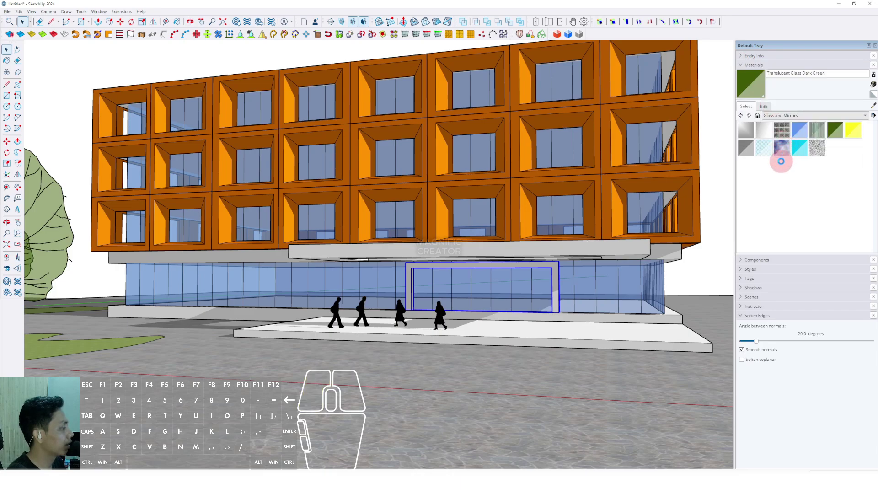
scroll(800, 183, down, 6)
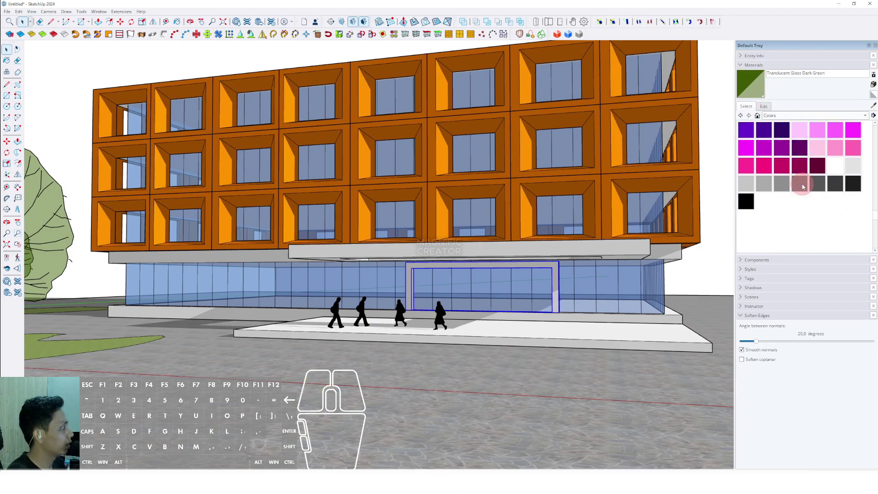
scroll(804, 186, up, 1)
click(817, 201)
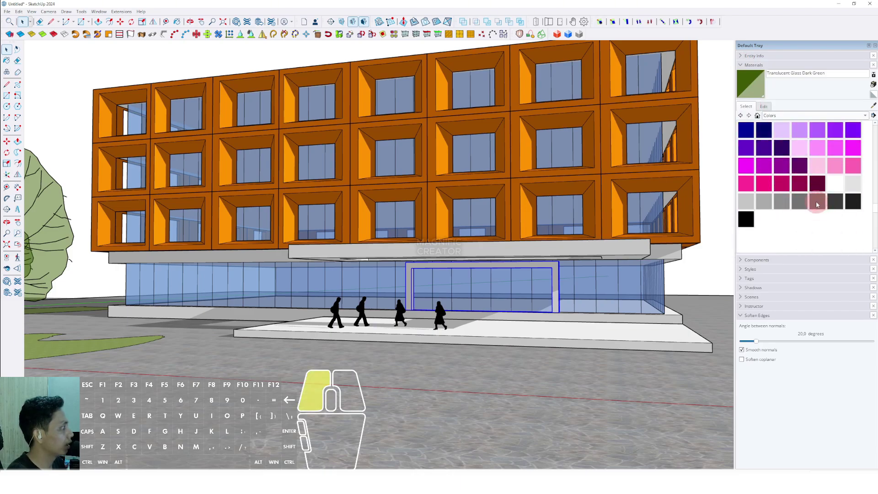
click(577, 335)
click(666, 315)
click(630, 249)
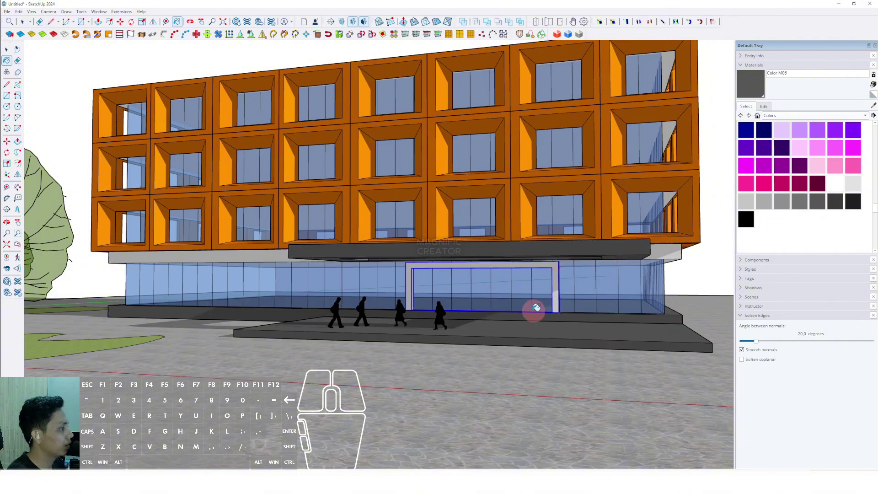
scroll(512, 306, down, 2)
click(259, 261)
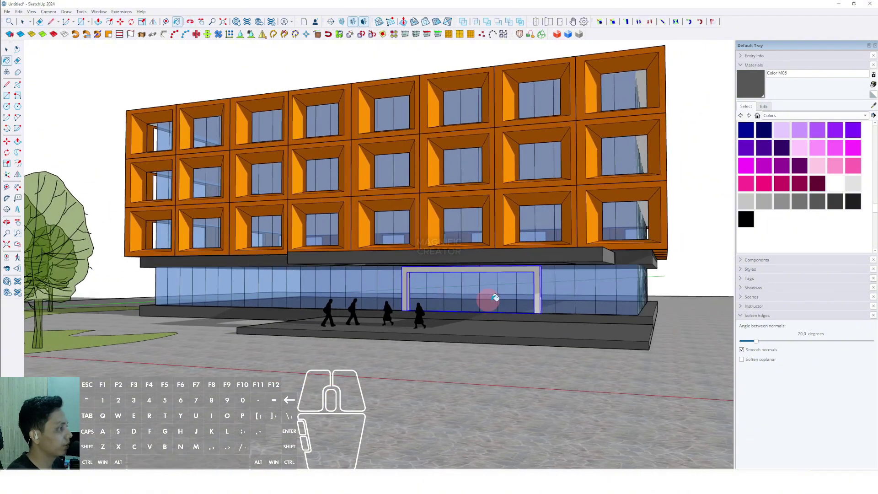
- Paint the entrance door frame with the Steel Brushed Stainless metal material
scroll(495, 298, up, 3)
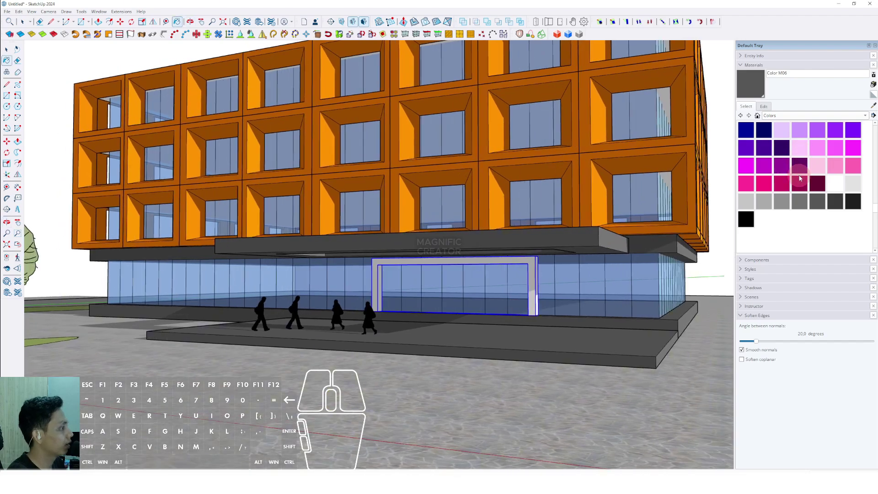
scroll(807, 176, up, 10)
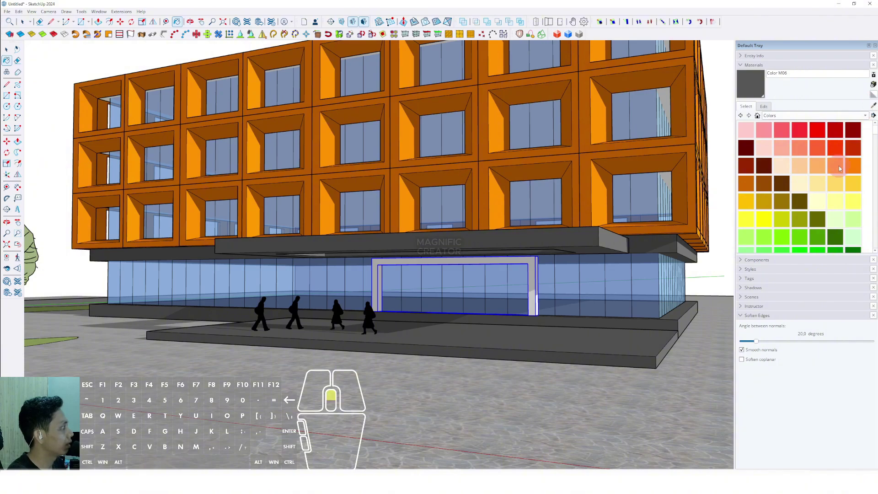
click(871, 116)
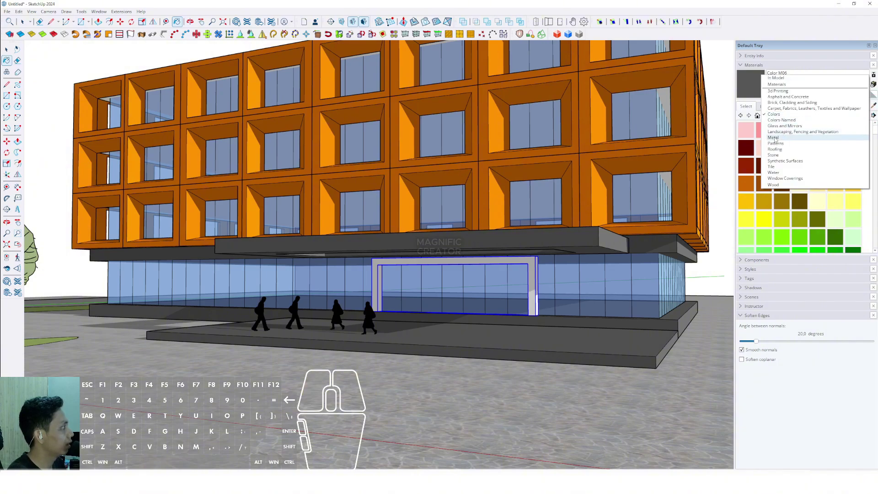
click(781, 171)
click(799, 148)
click(533, 275)
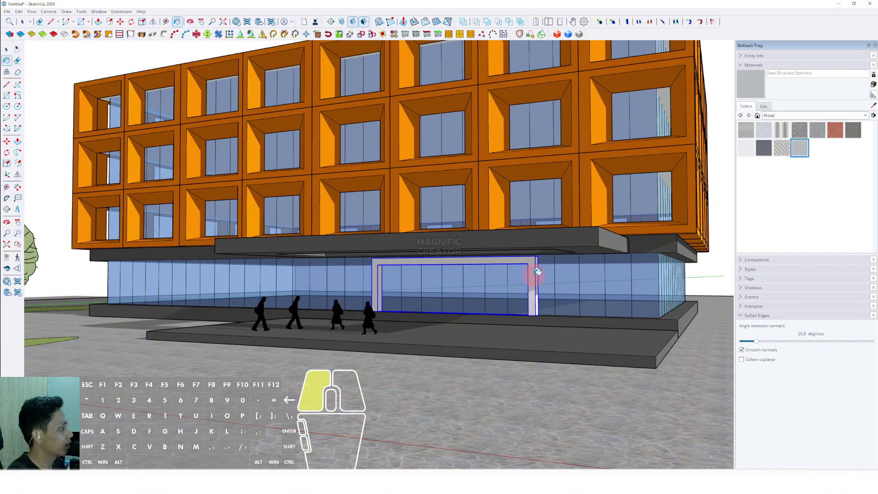
- Open the entrance door frame group and Push/Pull the outer side faces of its posts outward to widen them
mouse_move(533, 276)
middle_down()
mouse_move(527, 284)
mouse_move(592, 288)
middle_up()
scroll(530, 282, up, 3)
middle_drag(529, 282, 398, 291)
scroll(488, 291, up, 2)
double_click(490, 290)
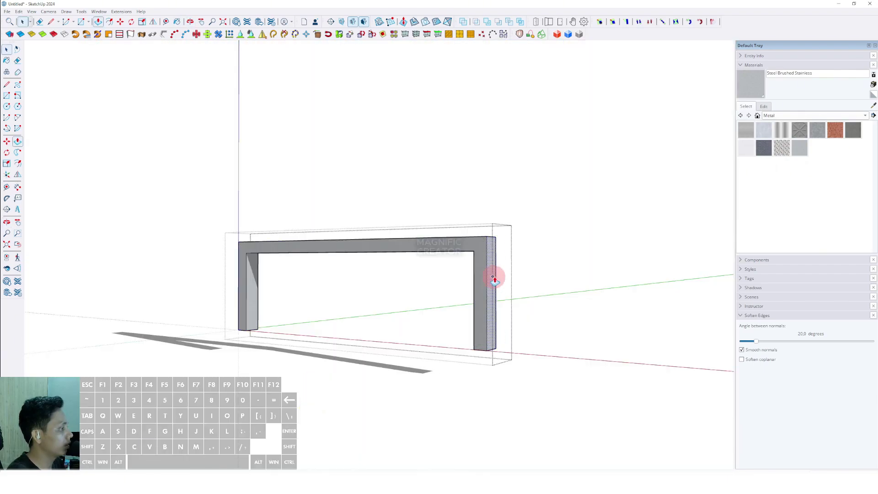
key(space)
middle_drag(494, 280, 339, 285)
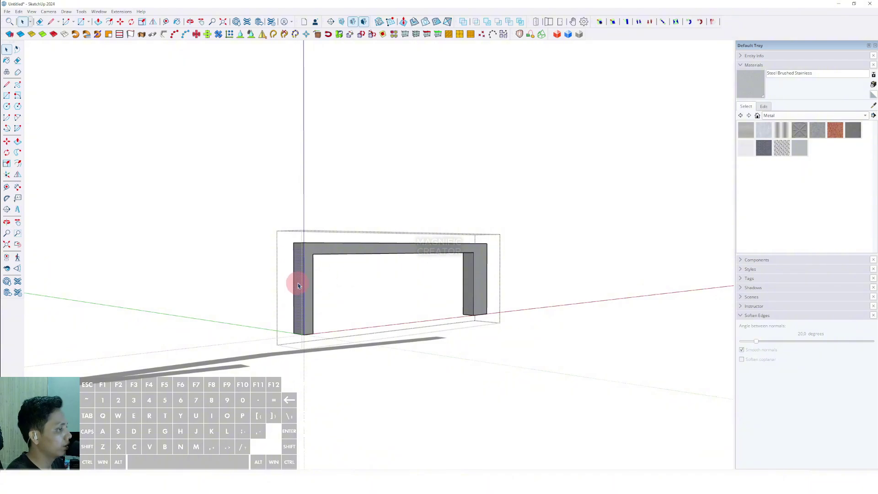
middle_drag(284, 287, 533, 221)
key(space)
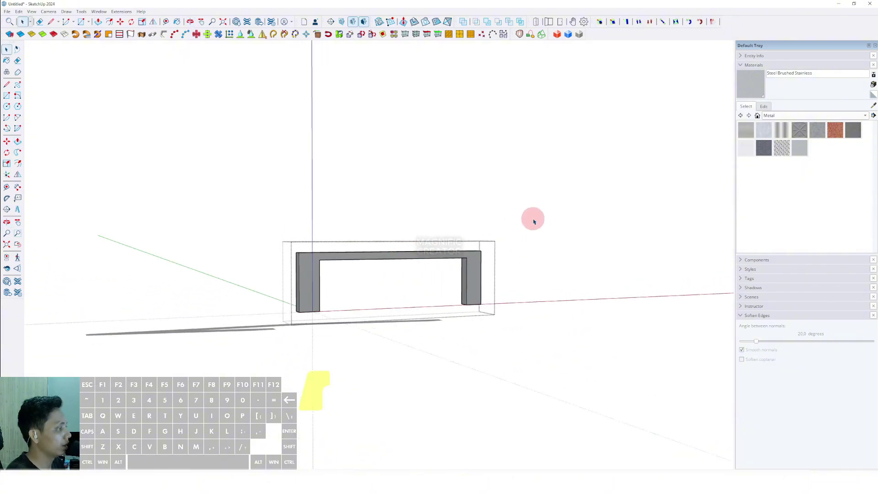
click(544, 229)
- Reopen the entrance door frame group and Push/Pull the right-hand post's outer side face further outward, making it much wider than the left post
middle_drag(555, 255, 406, 258)
scroll(406, 259, down, 4)
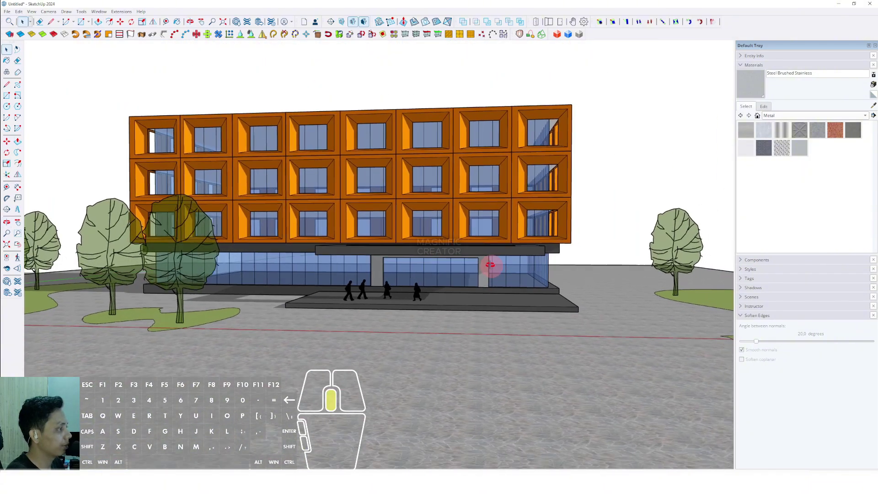
middle_drag(490, 265, 463, 276)
scroll(464, 278, up, 4)
scroll(467, 274, up, 2)
double_click(471, 260)
triple_click(471, 261)
scroll(475, 262, up, 3)
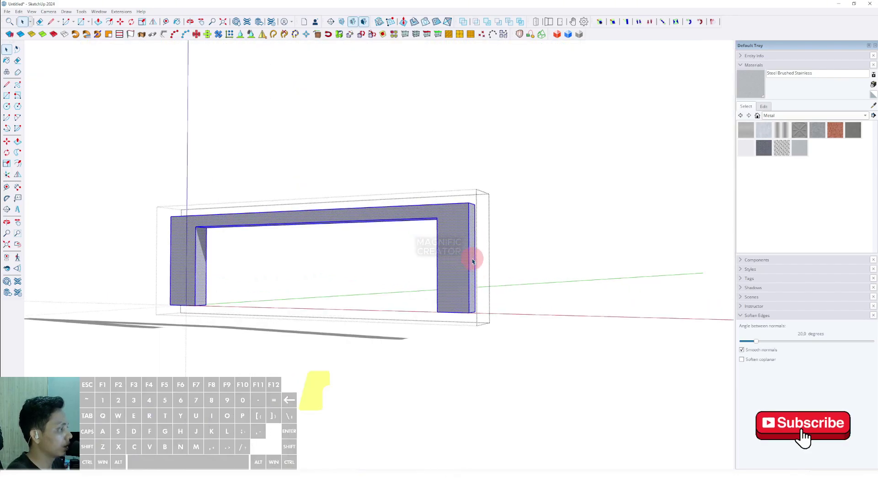
click(543, 255)
key(space)
middle_drag(544, 255, 640, 234)
click(643, 234)
scroll(540, 265, down, 5)
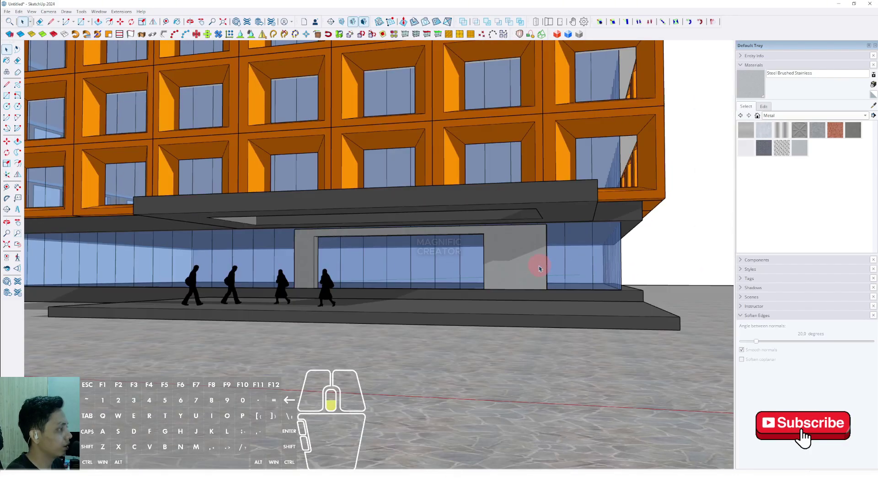
shift+middle_drag(529, 264, 529, 272)
mouse_move(528, 272)
middle_down()
mouse_move(564, 276)
mouse_move(520, 286)
mouse_move(463, 279)
mouse_move(453, 306)
mouse_move(429, 301)
mouse_move(526, 286)
middle_up()
scroll(516, 283, down, 2)
scroll(426, 283, up, 3)
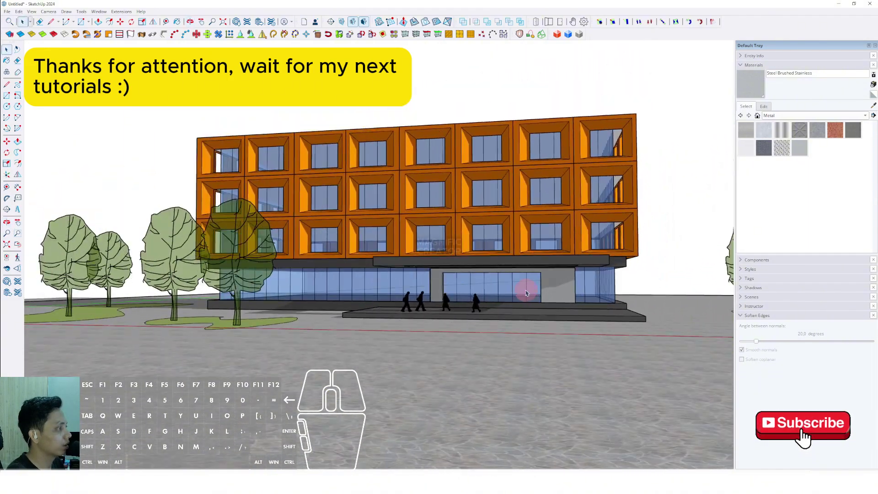
middle_drag(576, 368, 604, 365)
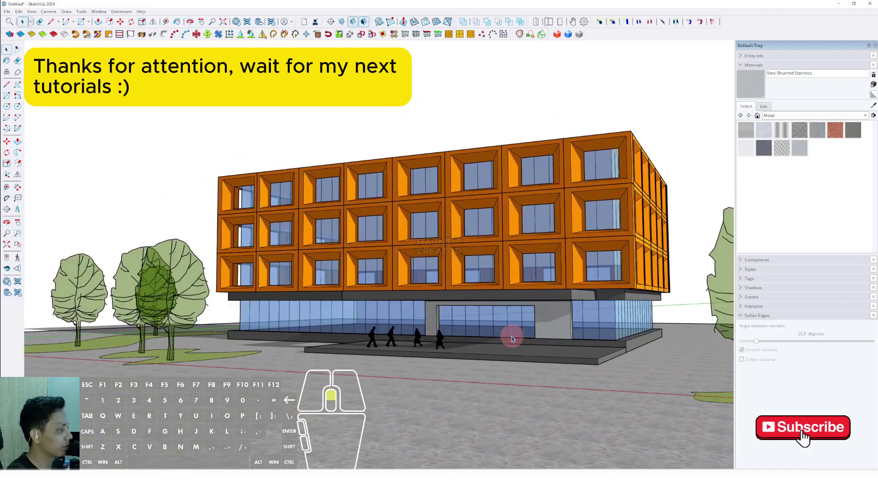